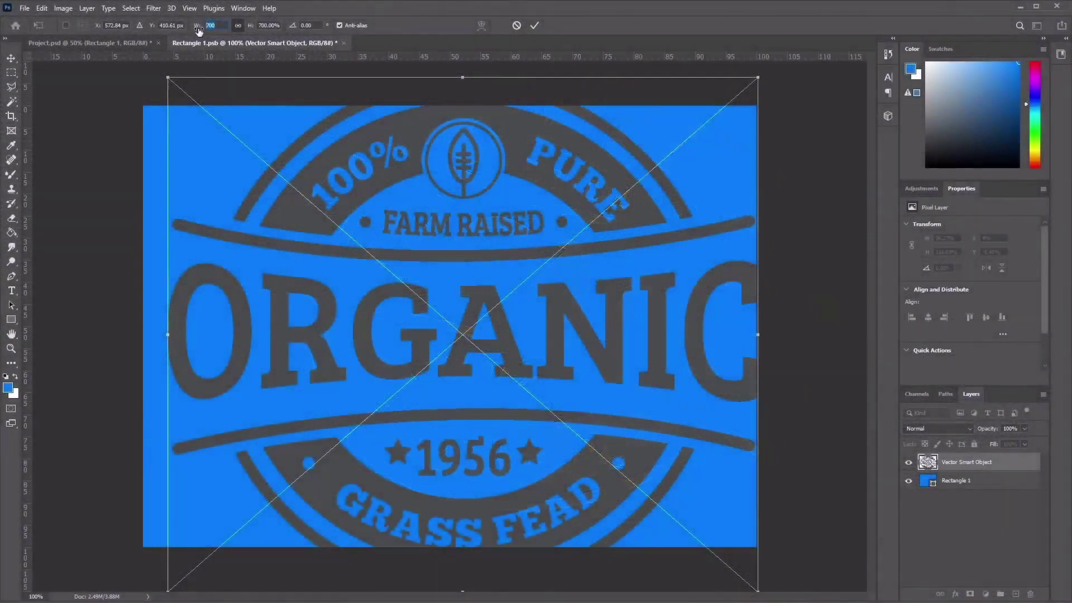
# Scale the Organic logo to 600% and move it slightly left on the blue rectangle
pyautogui.write('600')
pyautogui.press('Return')
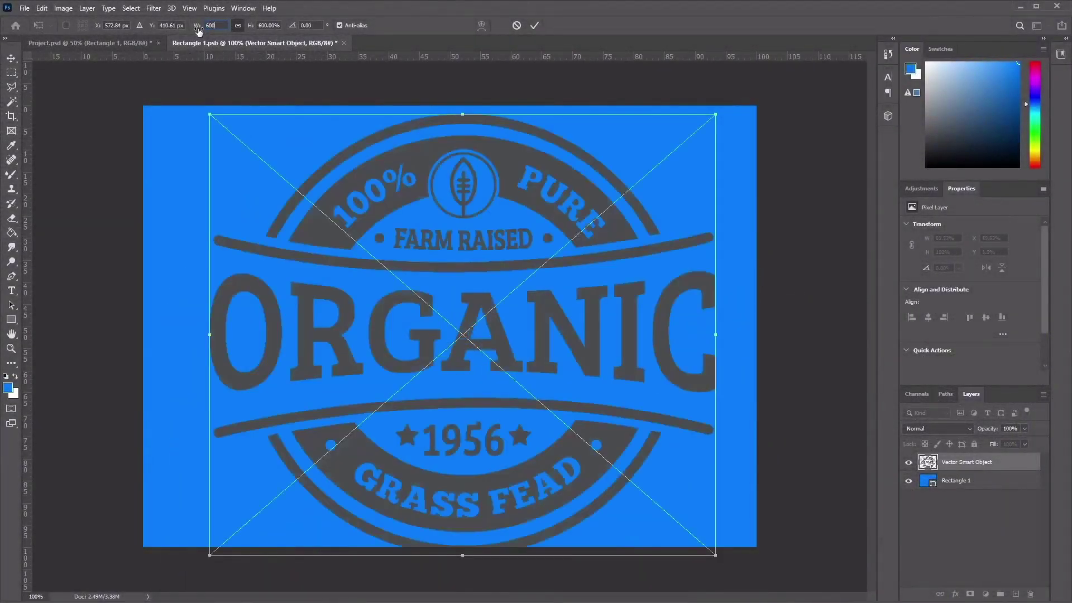
pyautogui.moveTo(665, 314); pyautogui.dragTo(639, 307)
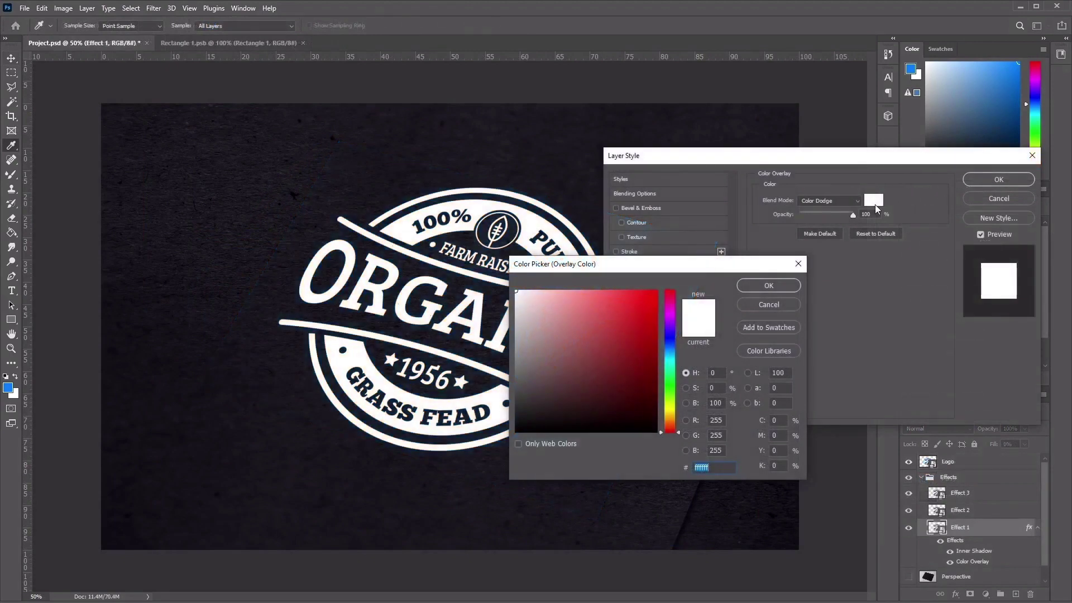
# Set the Color Overlay colour of the Effect 1 layer to hex 967a2f
pyautogui.write('96')
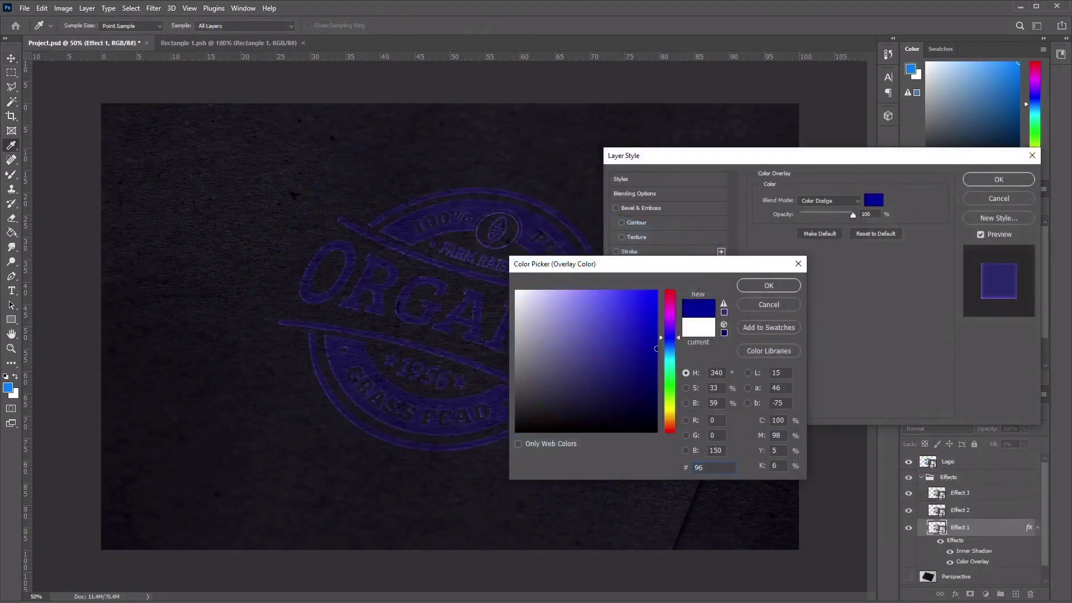
pyautogui.write('7a2')
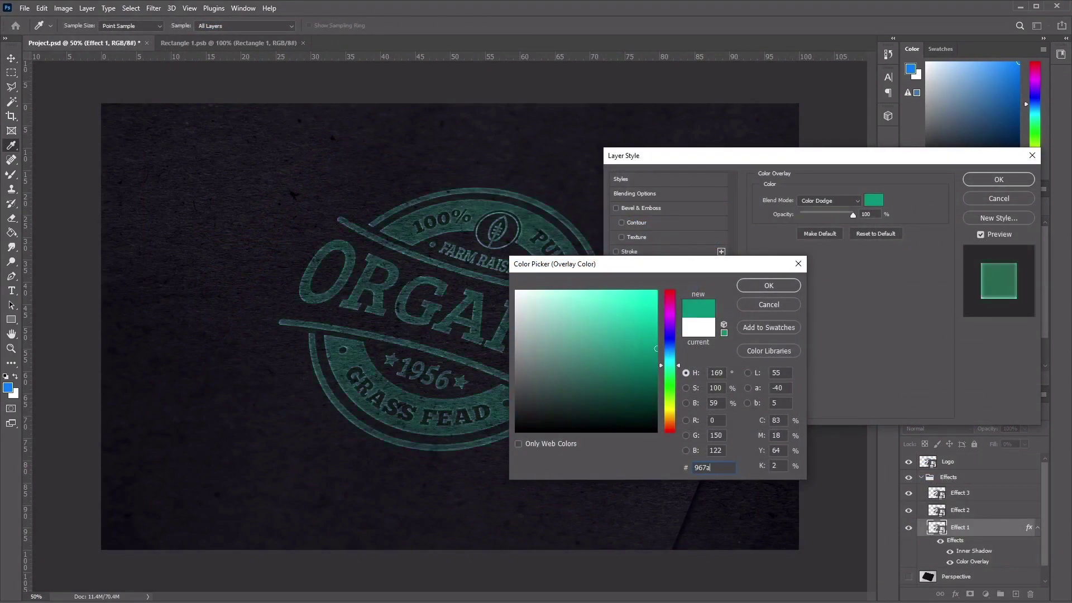
pyautogui.write('f')
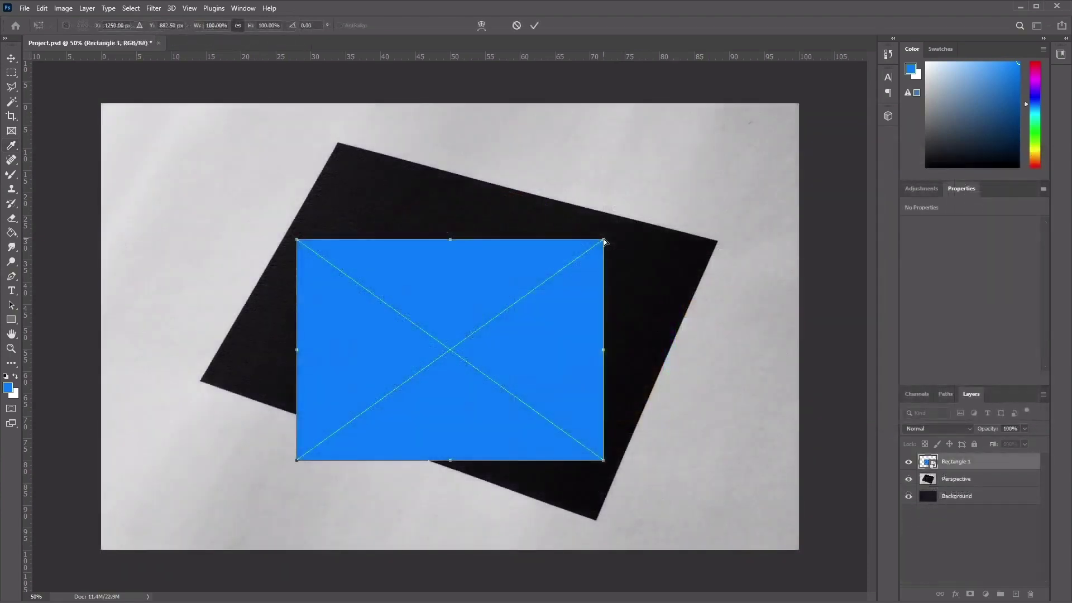
# Distort the blue rectangle by placing its upper-right corner on the matching corner of the black sheet
pyautogui.moveTo(614, 239); pyautogui.dragTo(717, 240)
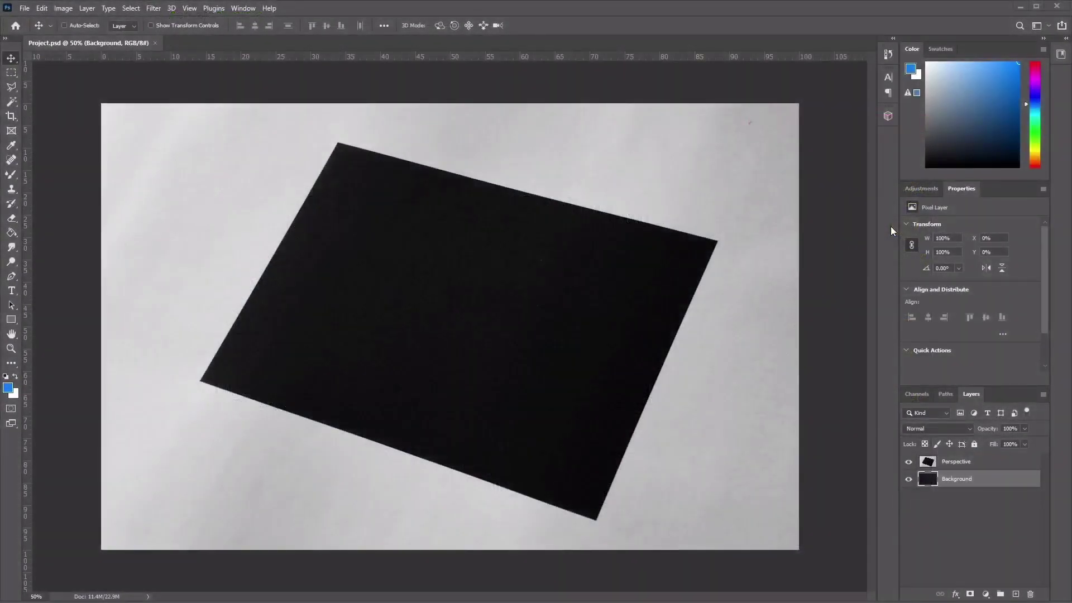
# Temporarily hide the Perspective layer to view the dark paper background, and show it again
pyautogui.click(974, 464)
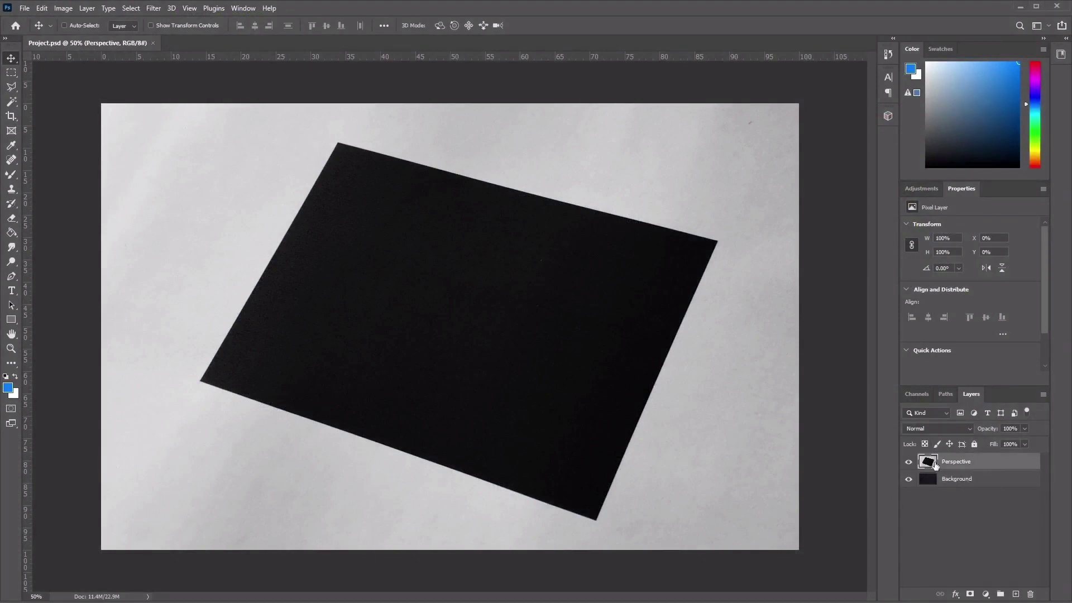
pyautogui.click(908, 463)
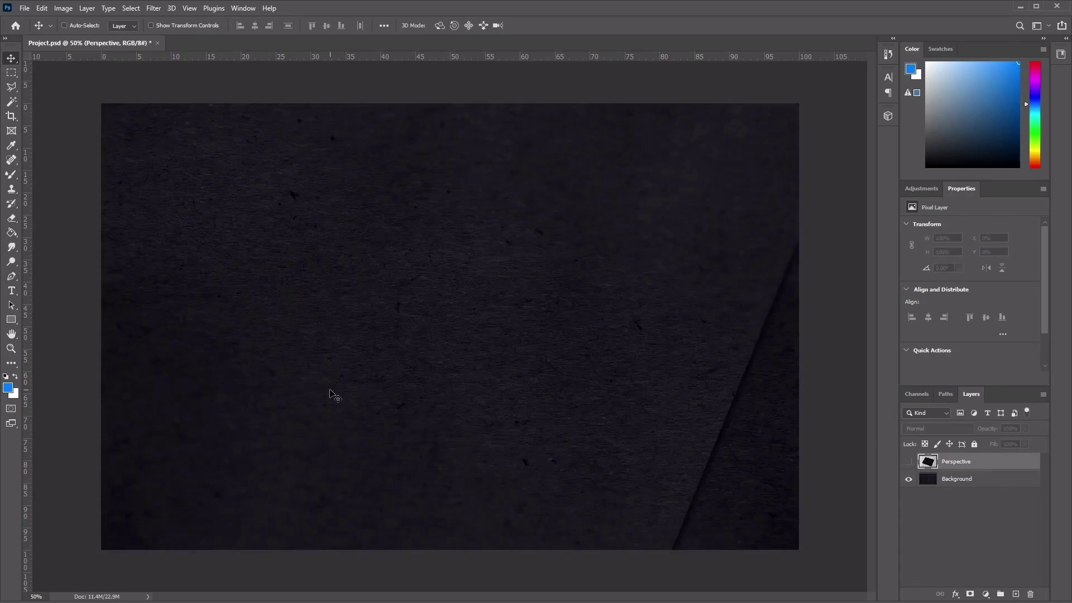
pyautogui.click(908, 463)
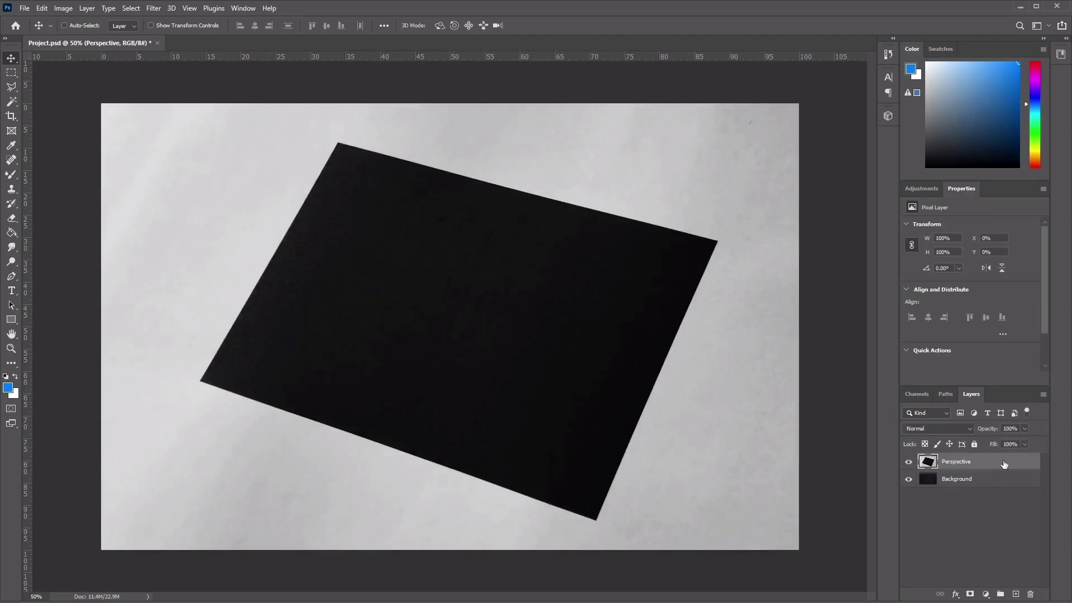
# Create a 1099 × 791 px rectangle shape and move it over the middle of the black sheet
pyautogui.click(12, 323)
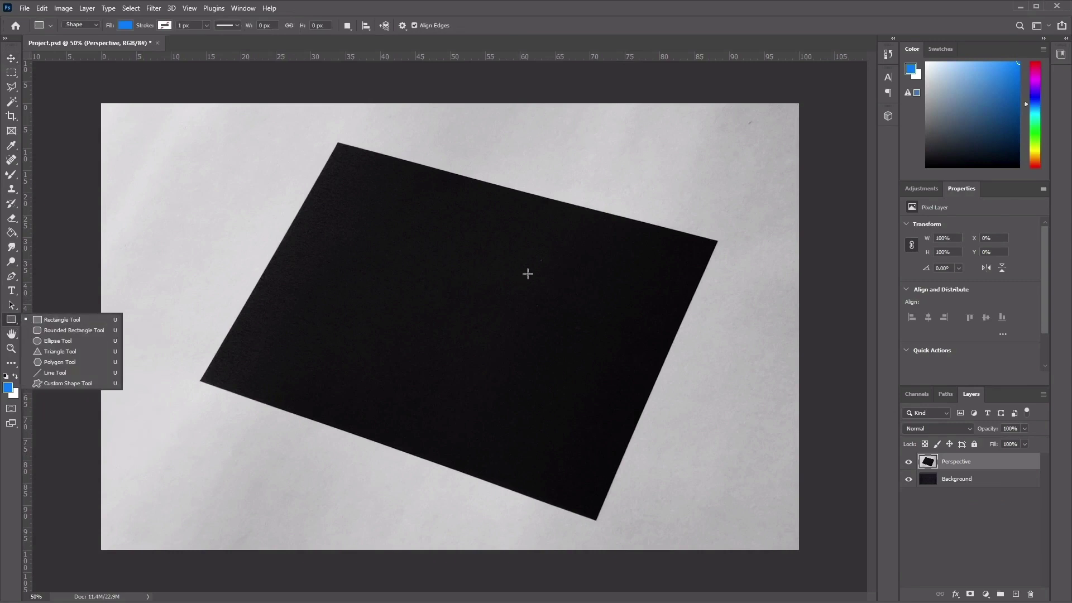
pyautogui.click(479, 268)
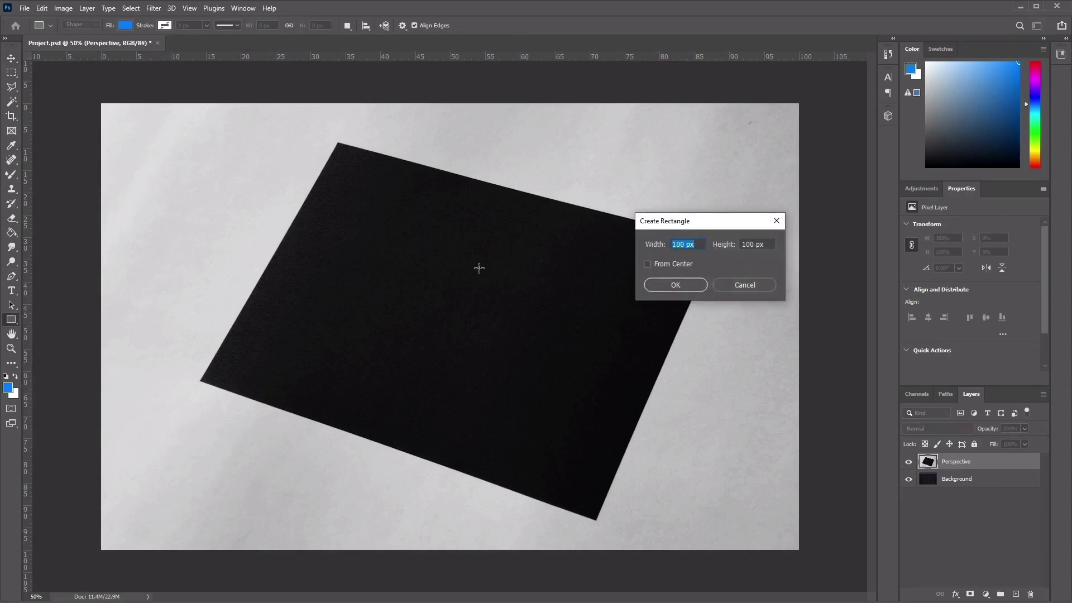
pyautogui.write('1099')
pyautogui.press('Tab')
pyautogui.write('791')
pyautogui.click(687, 286)
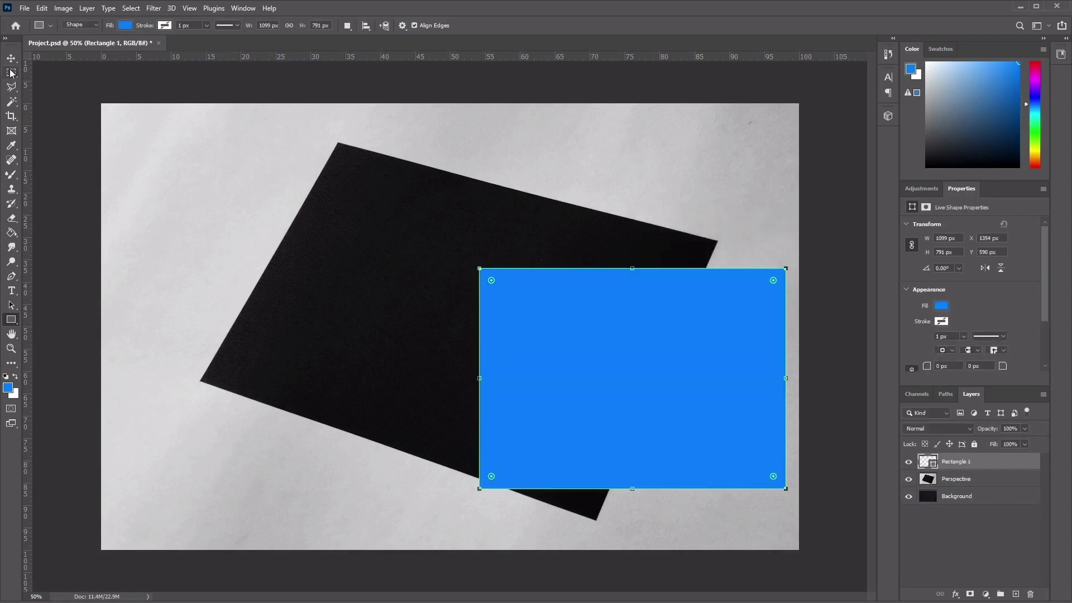
pyautogui.press('v')
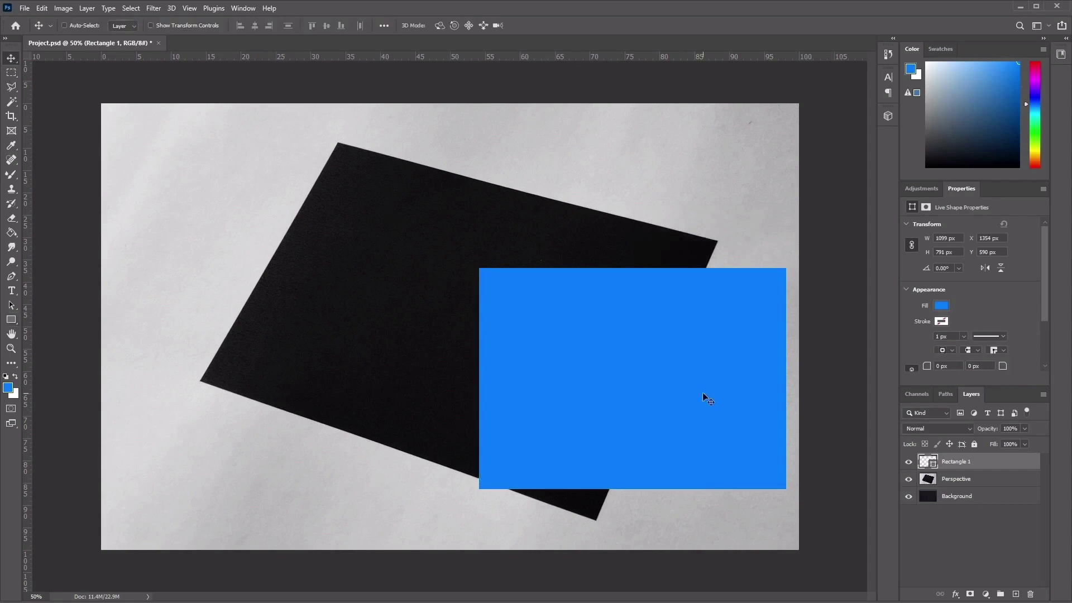
pyautogui.moveTo(702, 393); pyautogui.dragTo(502, 346)
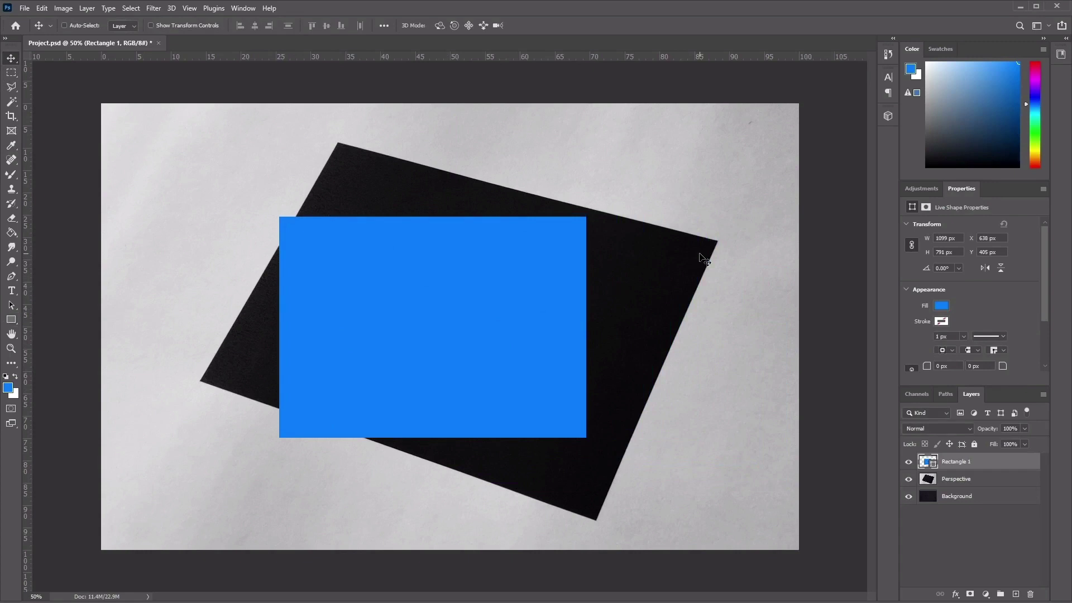
# Convert the Rectangle 1 layer to a smart object
pyautogui.click(87, 8)
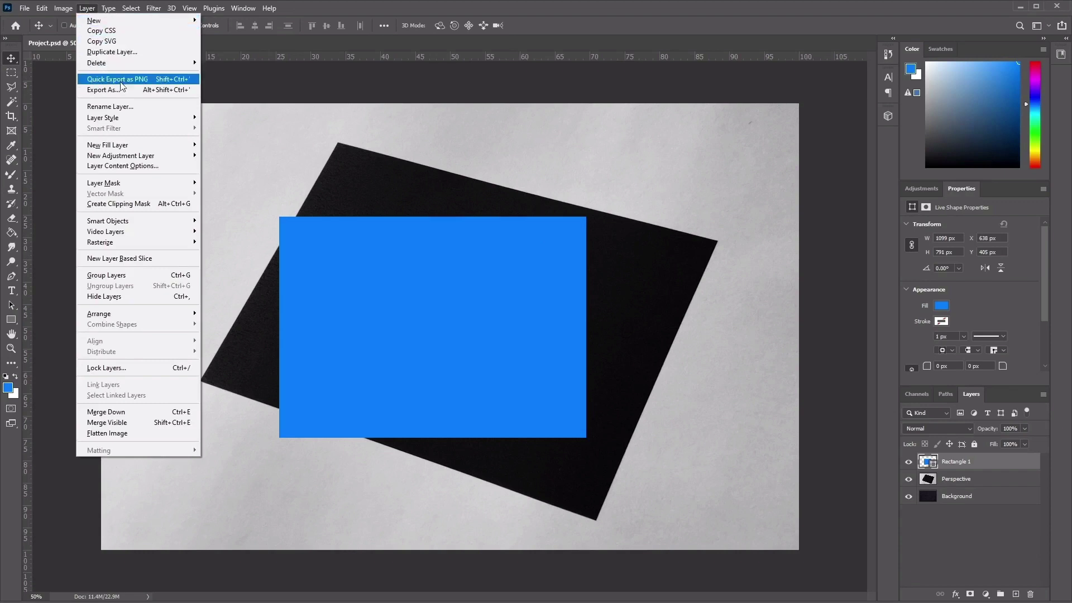
pyautogui.moveTo(152, 223)
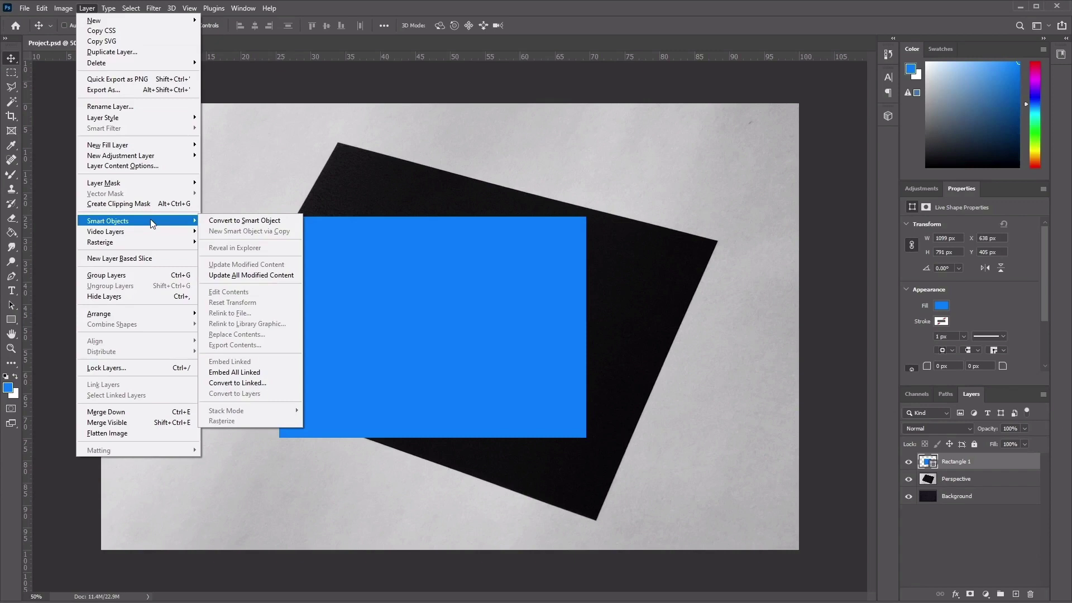
pyautogui.click(249, 223)
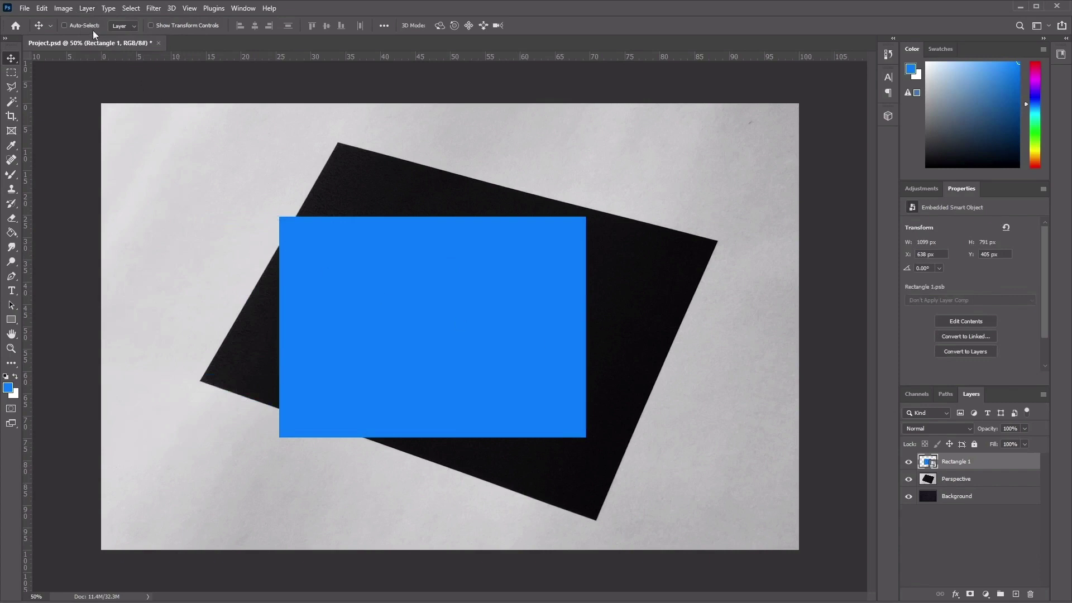
# Centre the rectangle on the canvas and distort it so all four corners match the corners of the black sheet
pyautogui.click(47, 9)
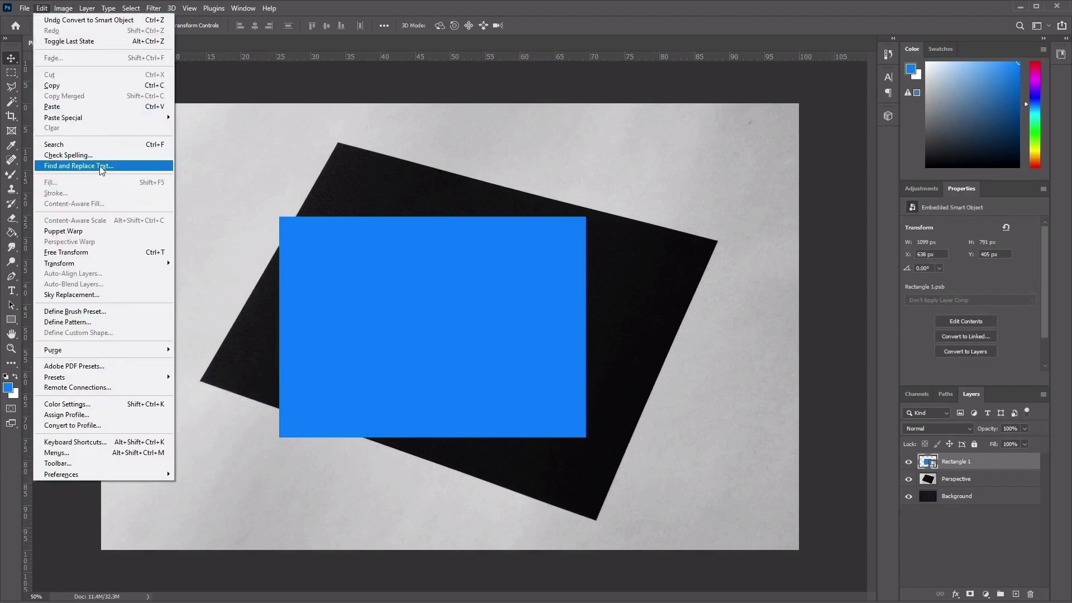
pyautogui.moveTo(109, 263)
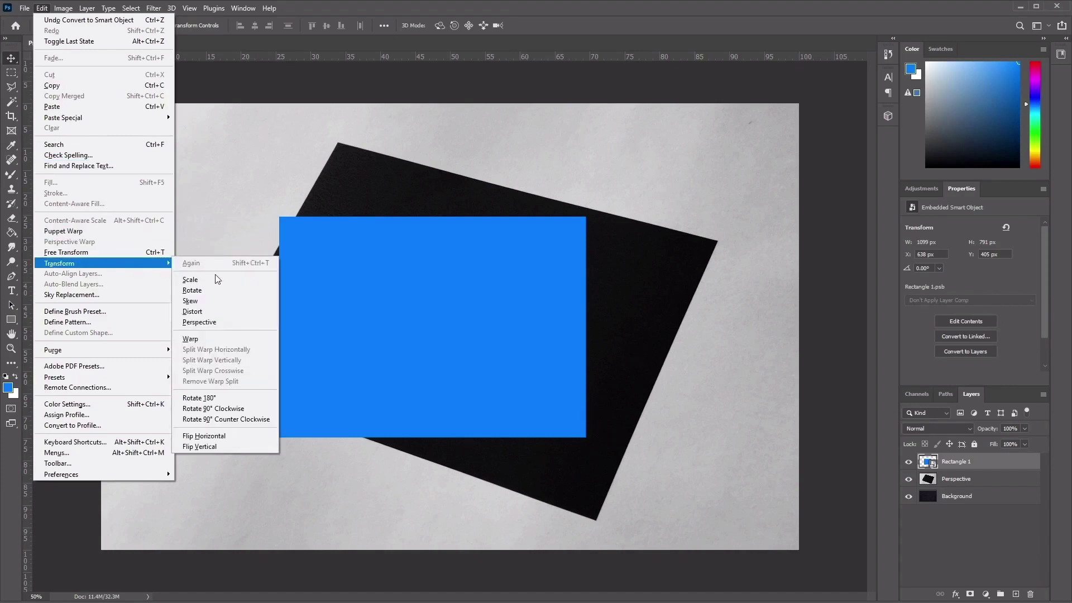
pyautogui.click(231, 279)
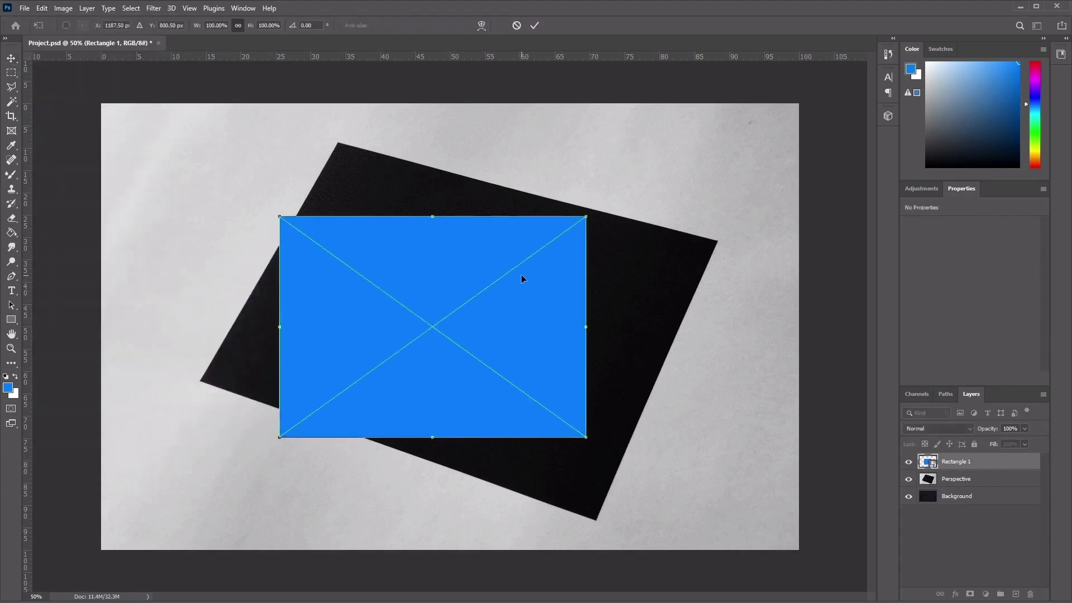
pyautogui.moveTo(521, 277); pyautogui.dragTo(537, 302)
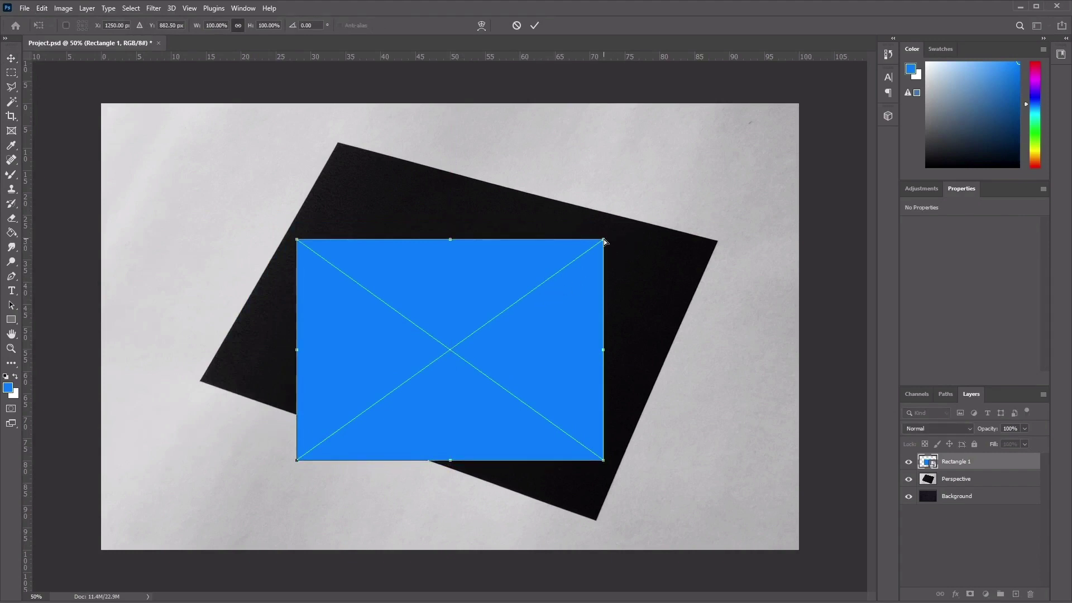
pyautogui.moveTo(605, 241); pyautogui.dragTo(717, 243)
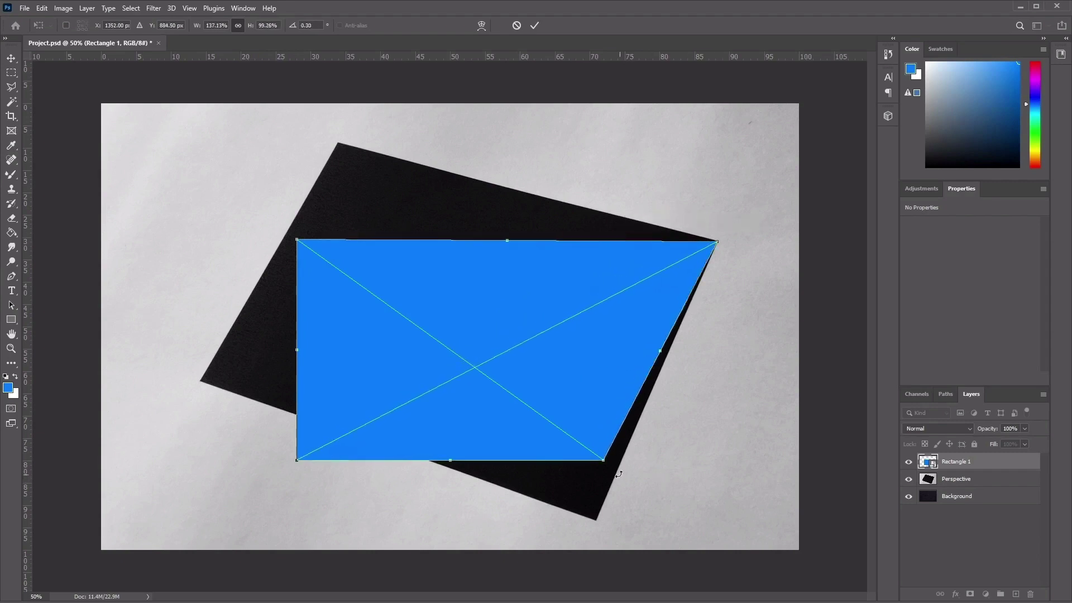
pyautogui.moveTo(603, 462); pyautogui.dragTo(596, 521)
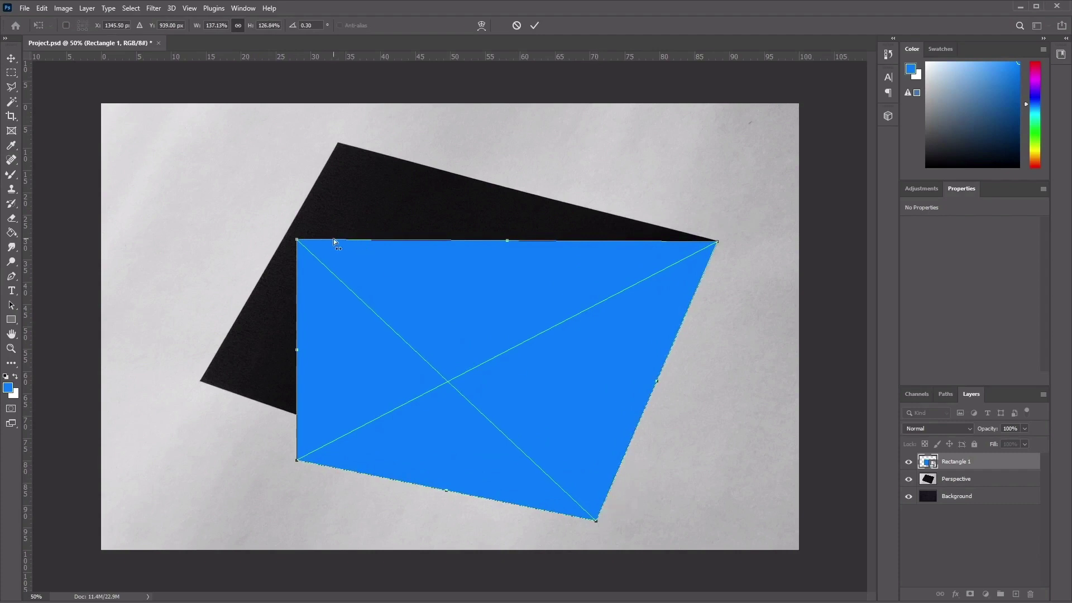
pyautogui.moveTo(297, 241); pyautogui.dragTo(338, 143)
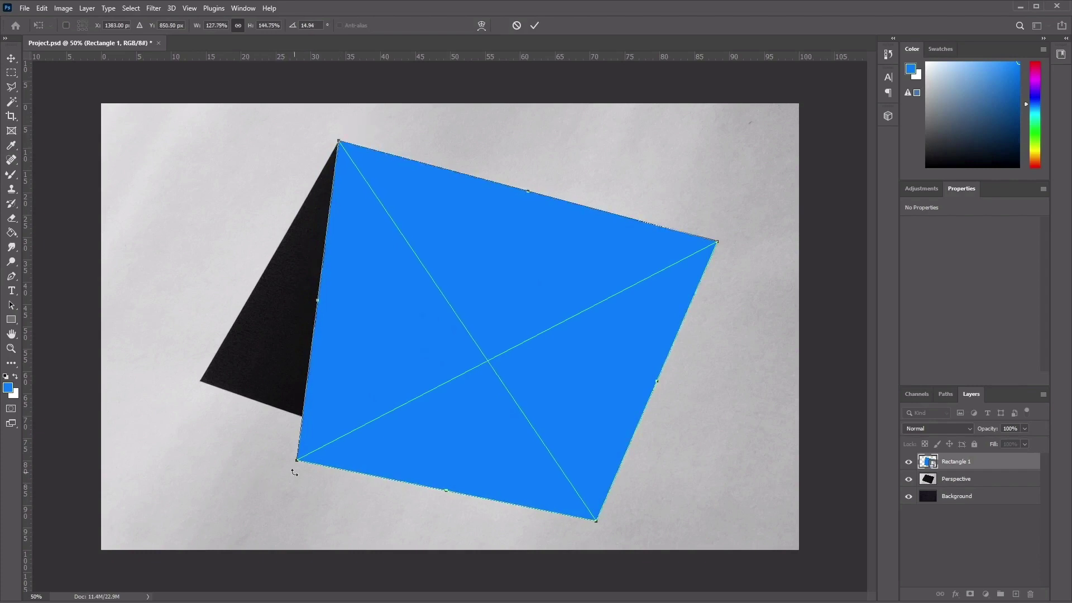
pyautogui.moveTo(298, 460); pyautogui.dragTo(198, 382)
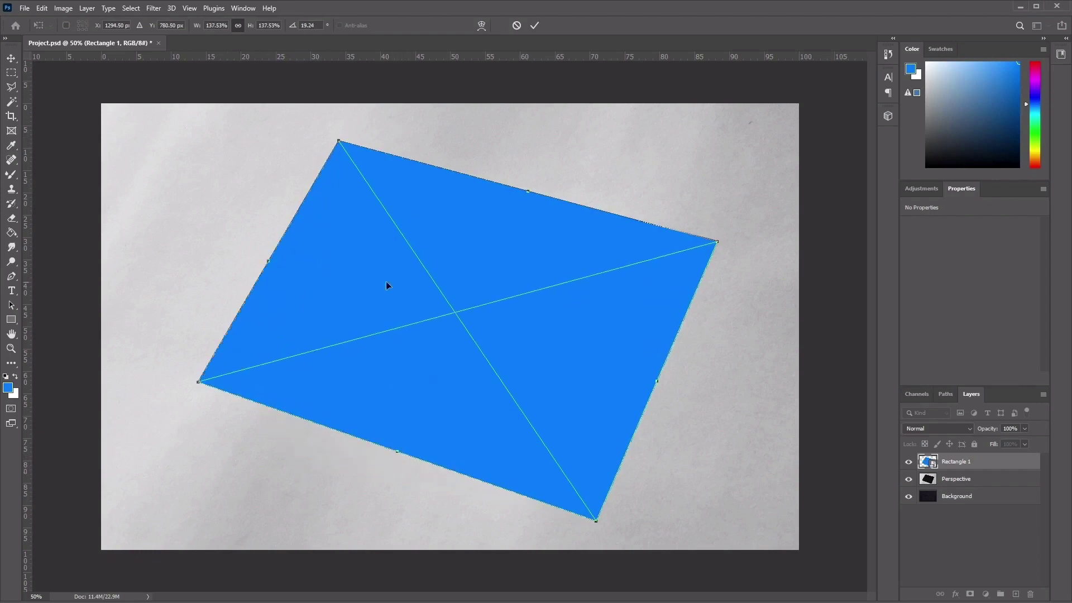
pyautogui.click(537, 23)
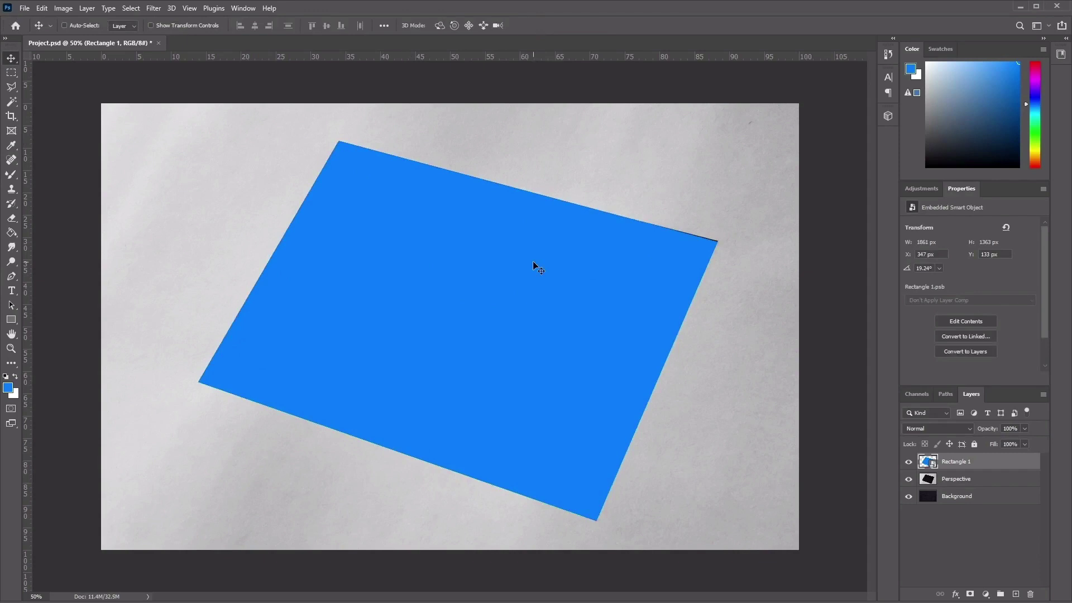
# Hide the Perspective layer and open the contents of the Rectangle 1 smart object
pyautogui.click(979, 481)
pyautogui.click(908, 481)
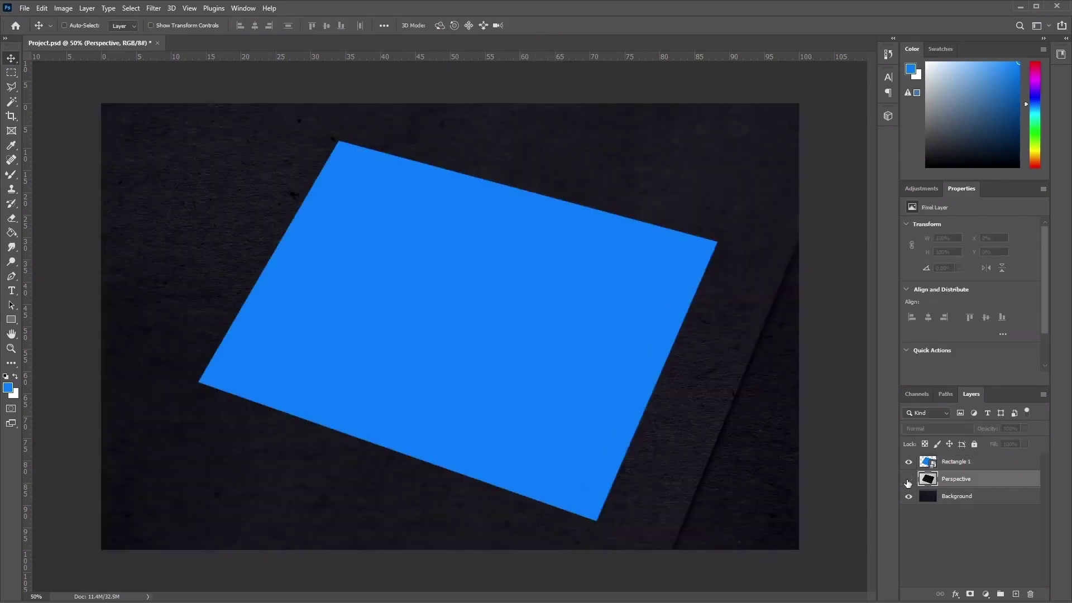
pyautogui.click(983, 463)
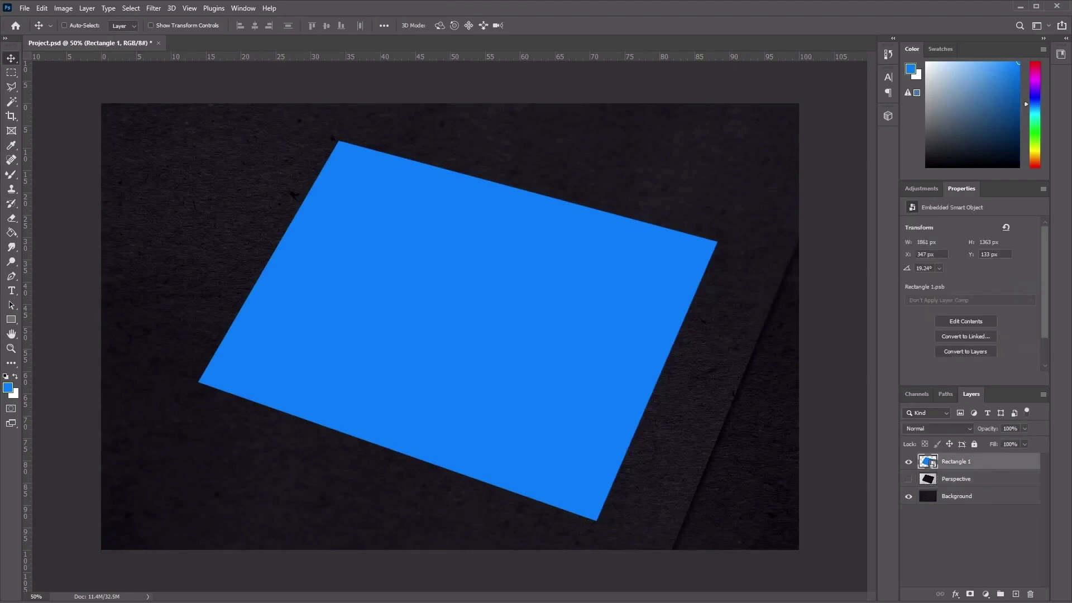
pyautogui.doubleClick(925, 462)
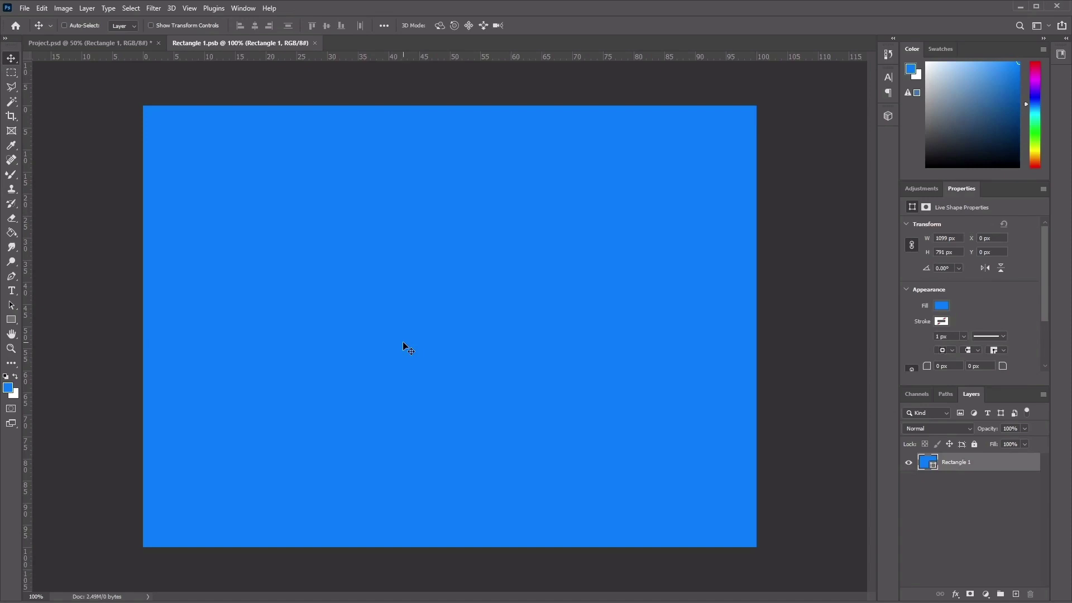
# Paste the copied logo as a Smart Object, enlarging it and moving it near the centre of the blue canvas
pyautogui.hotkey('ctrl', 'v')
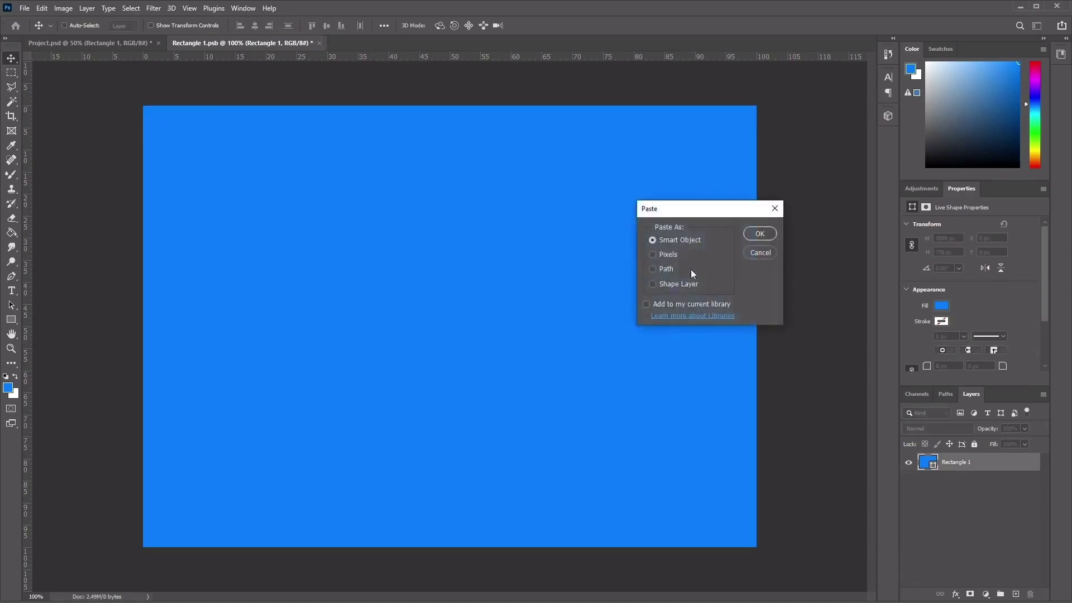
pyautogui.click(752, 236)
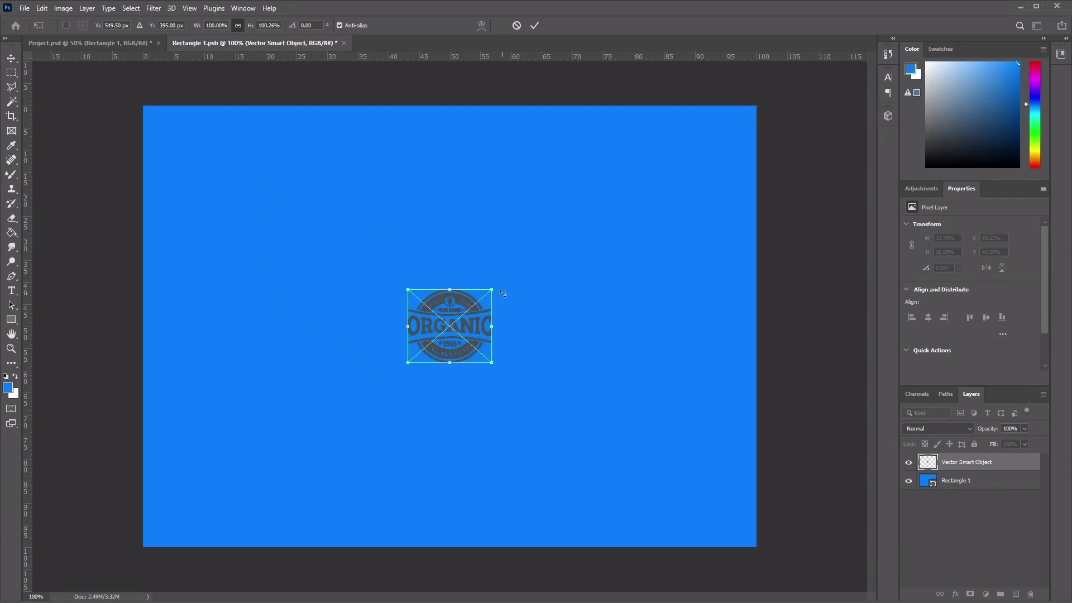
pyautogui.moveTo(492, 289); pyautogui.dragTo(642, 158)
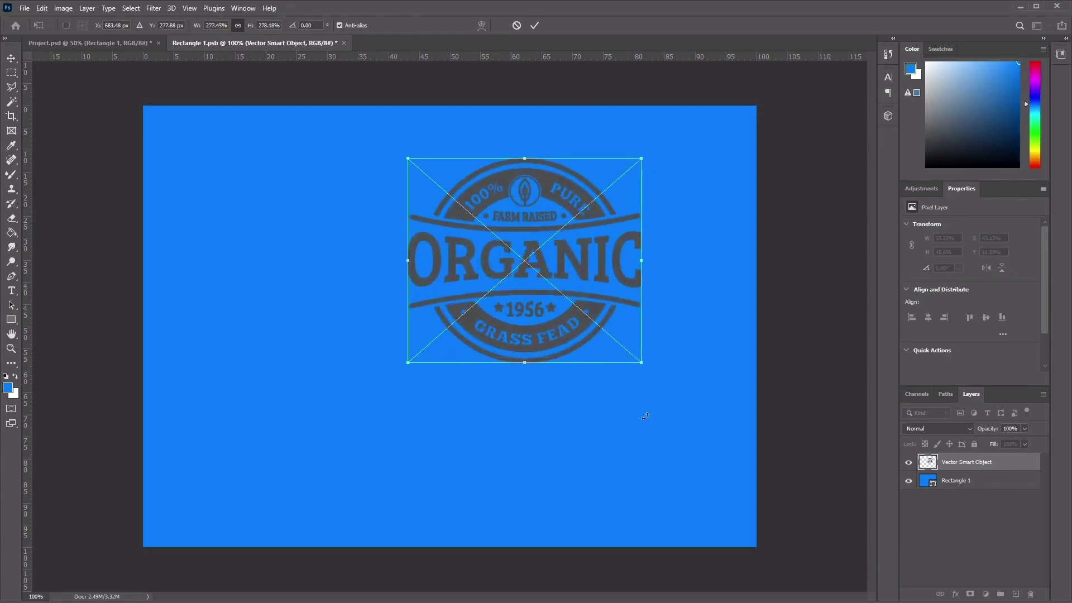
pyautogui.moveTo(554, 231); pyautogui.dragTo(487, 273)
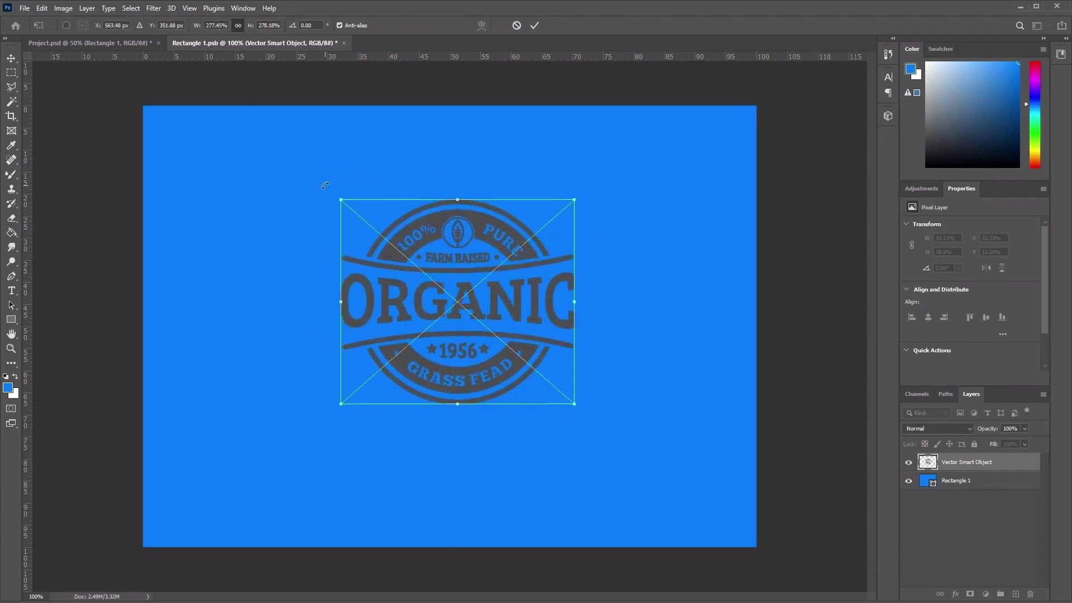
# Enlarge the placed logo proportionally to 600% over the blue canvas
pyautogui.moveTo(340, 199); pyautogui.dragTo(309, 159)
pyautogui.click(216, 25)
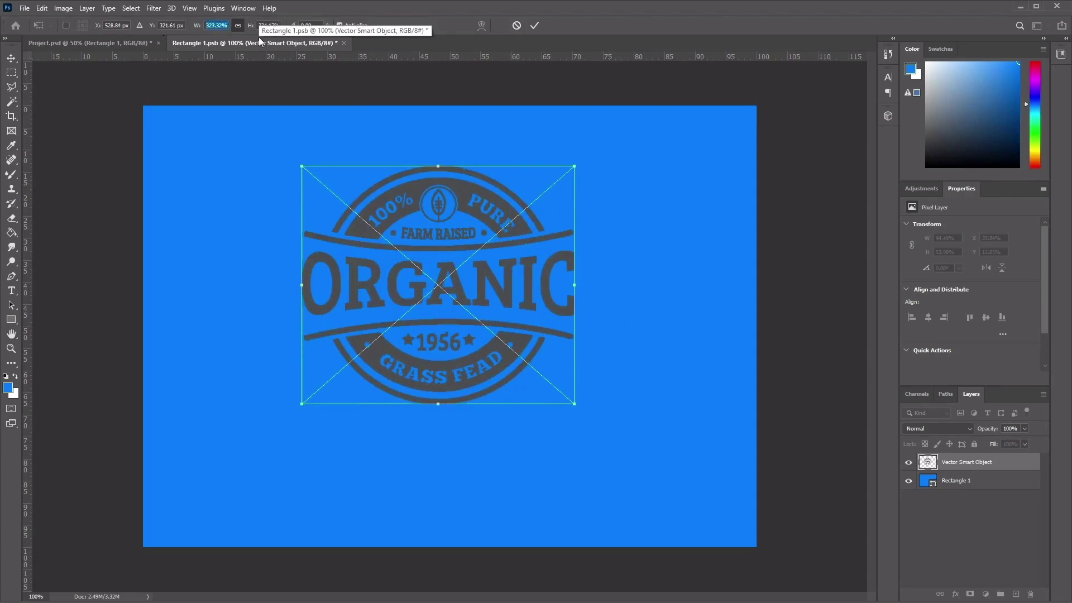
pyautogui.write('771')
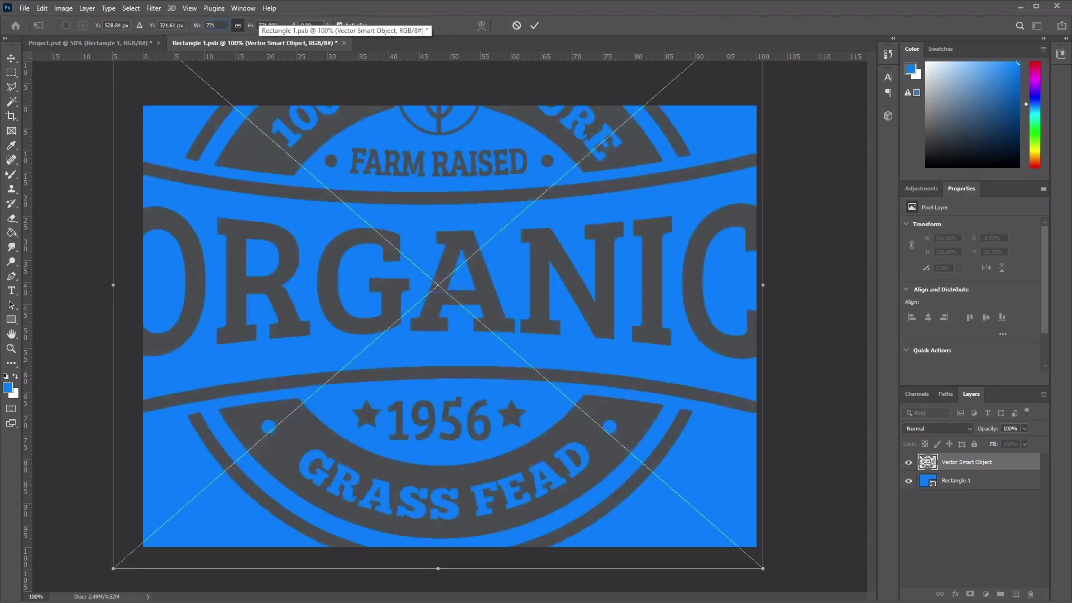
pyautogui.moveTo(411, 161); pyautogui.dragTo(436, 211)
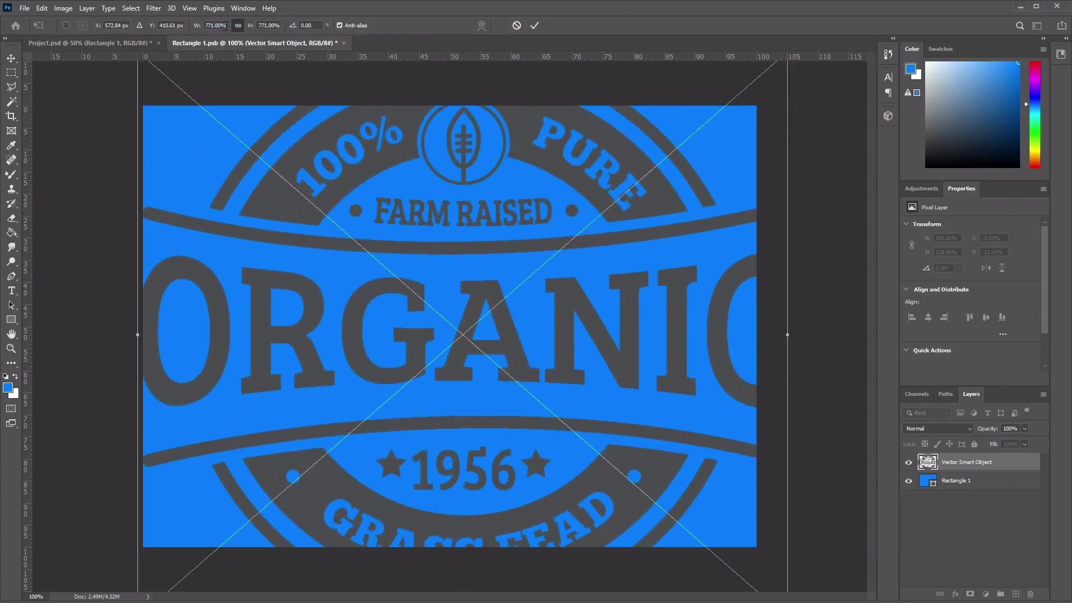
pyautogui.click(226, 26)
pyautogui.write('700')
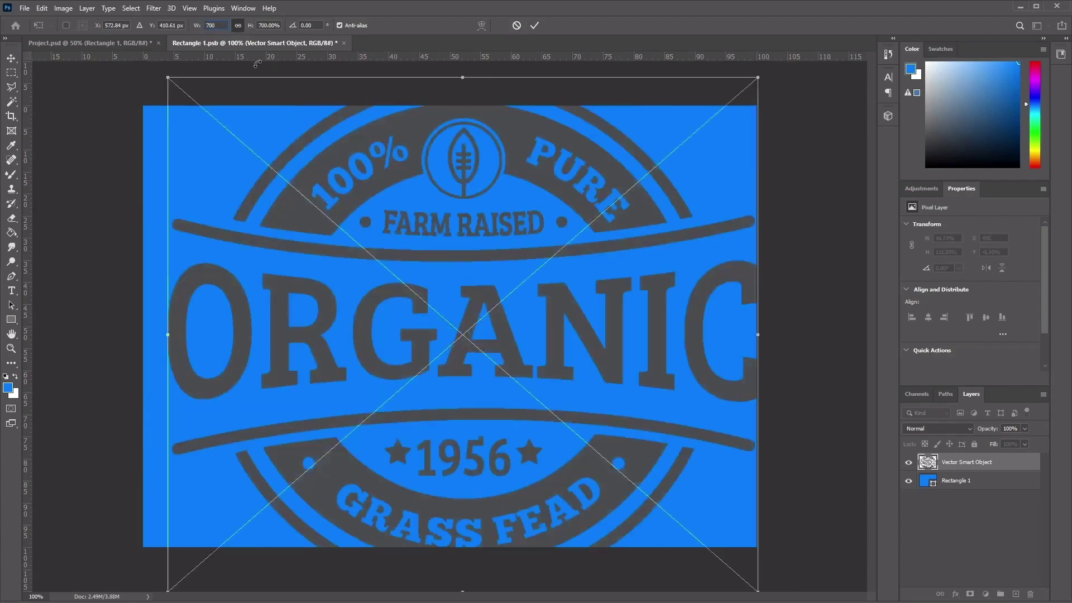
pyautogui.doubleClick(218, 25)
pyautogui.write('600')
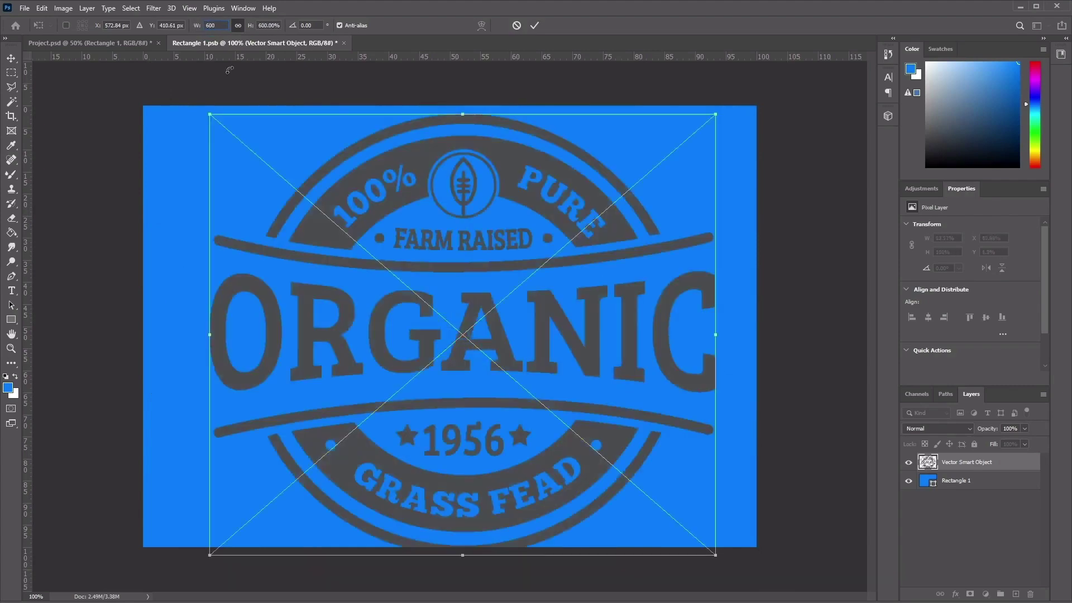
# Fine-tune the logo's scale to about 579%, centre it on the blue canvas and commit the transform
pyautogui.moveTo(665, 313); pyautogui.dragTo(636, 304)
pyautogui.moveTo(694, 106); pyautogui.dragTo(687, 115)
pyautogui.moveTo(553, 249); pyautogui.dragTo(566, 247)
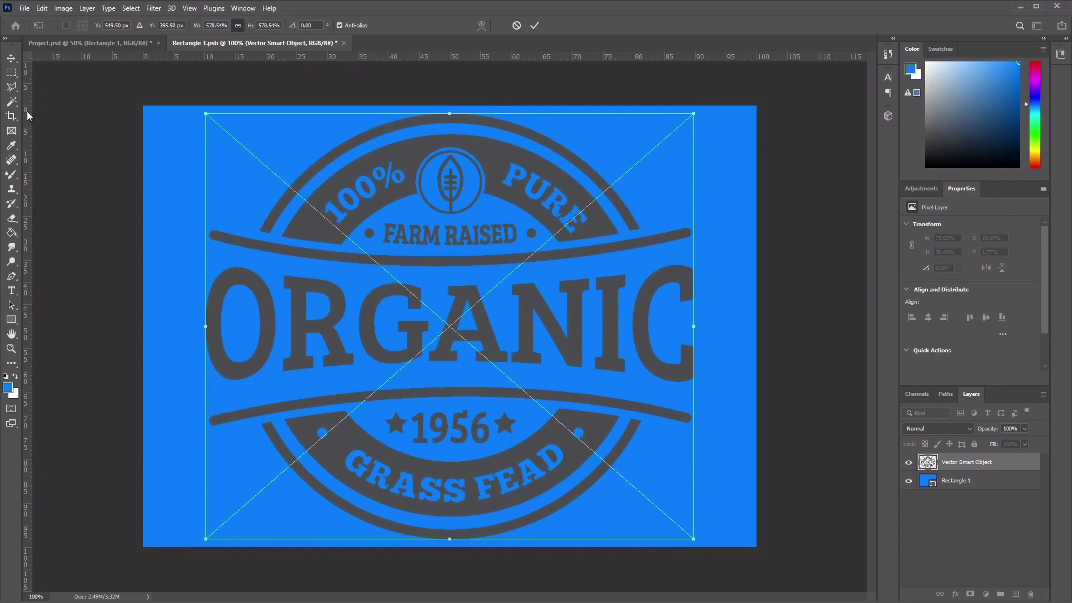
pyautogui.click(12, 58)
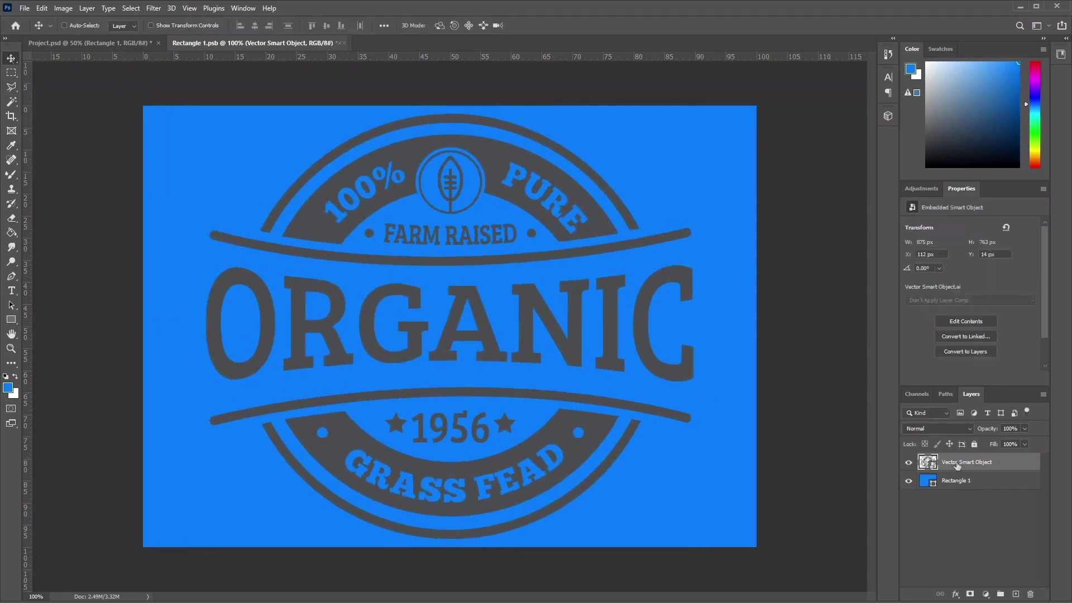
# Hide the blue Rectangle 1 layer, save the smart object contents and return to Project.psd
pyautogui.click(971, 482)
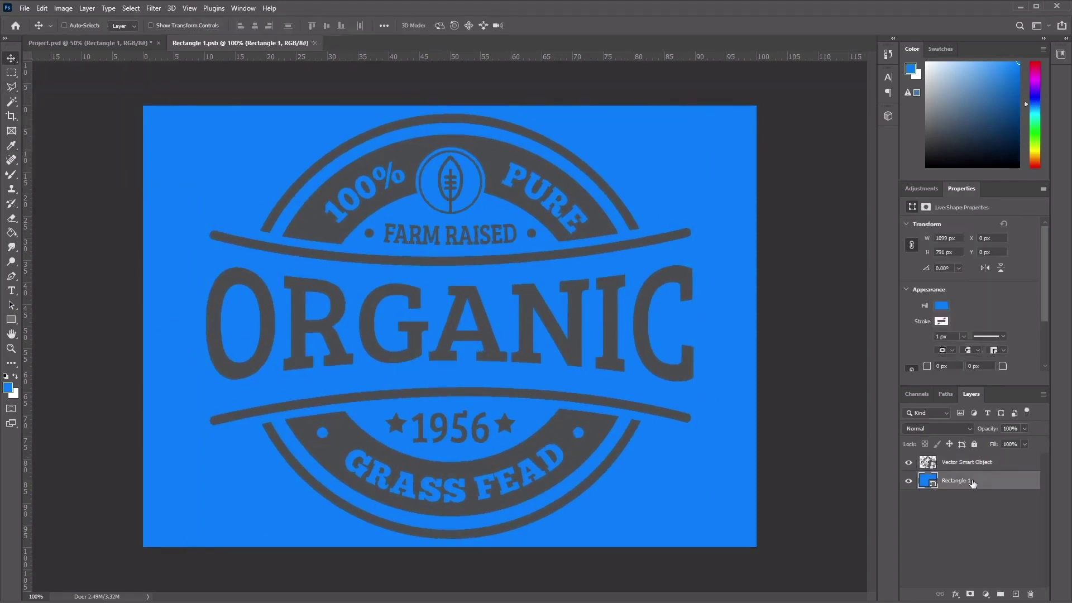
pyautogui.click(908, 480)
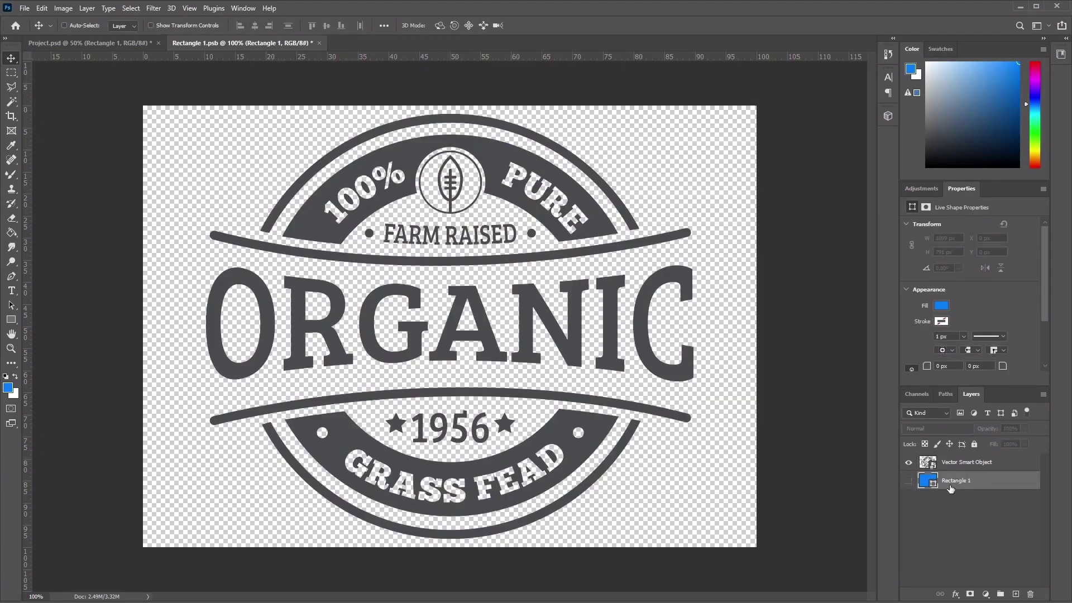
pyautogui.click(23, 9)
pyautogui.click(96, 132)
pyautogui.click(132, 43)
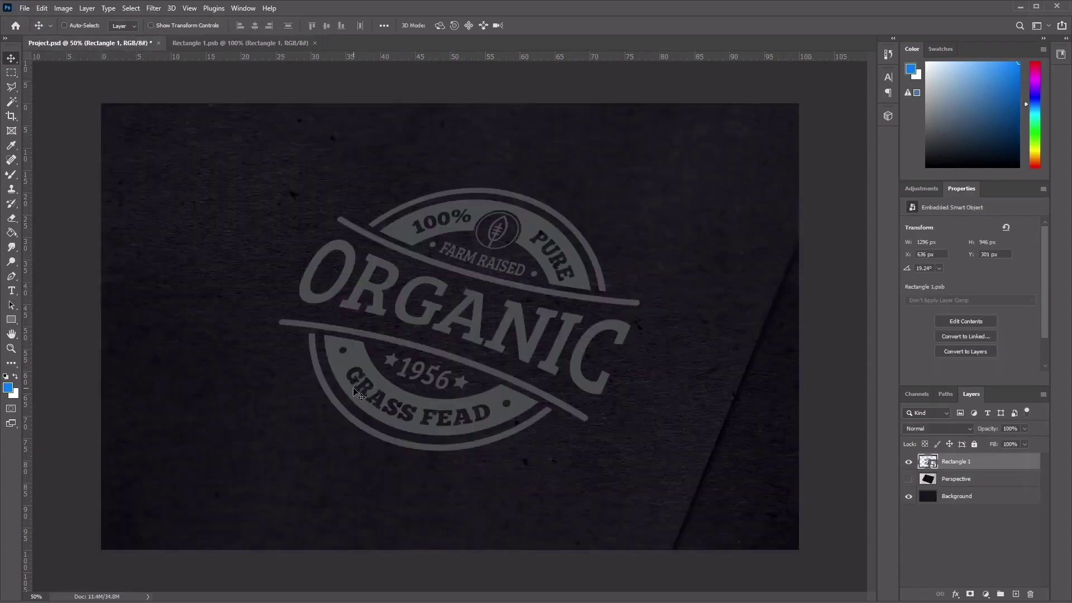
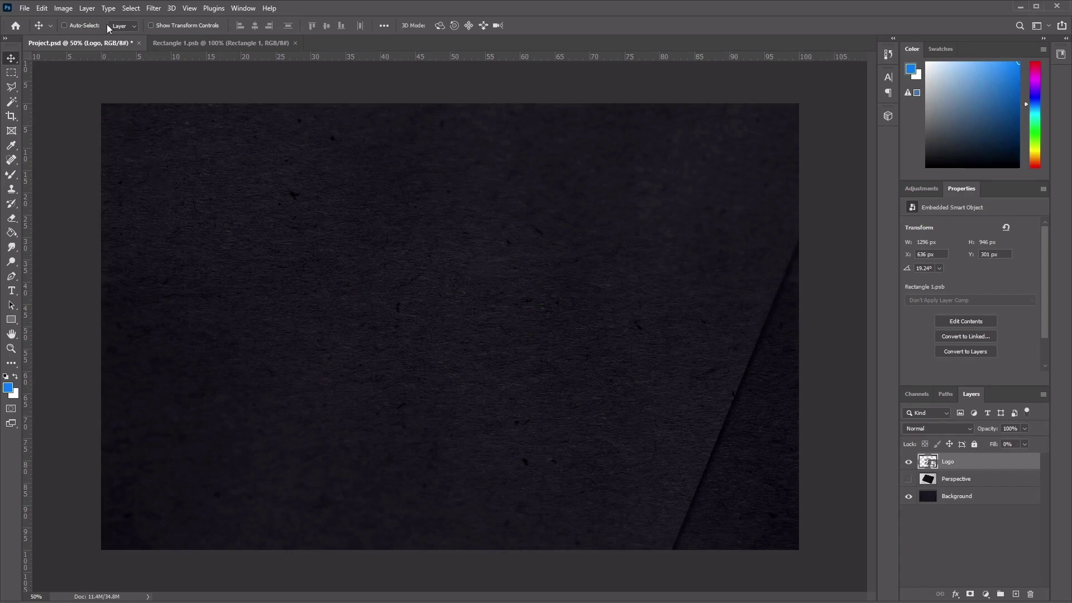
# Duplicate the Logo layer and rename the copy Effect 1
pyautogui.click(87, 8)
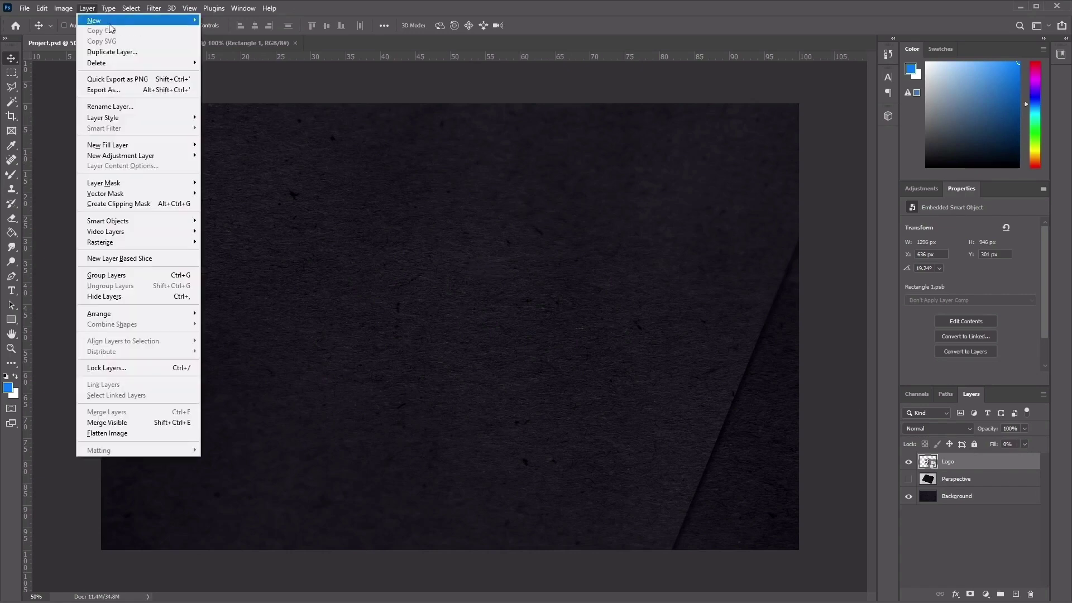
pyautogui.moveTo(117, 24)
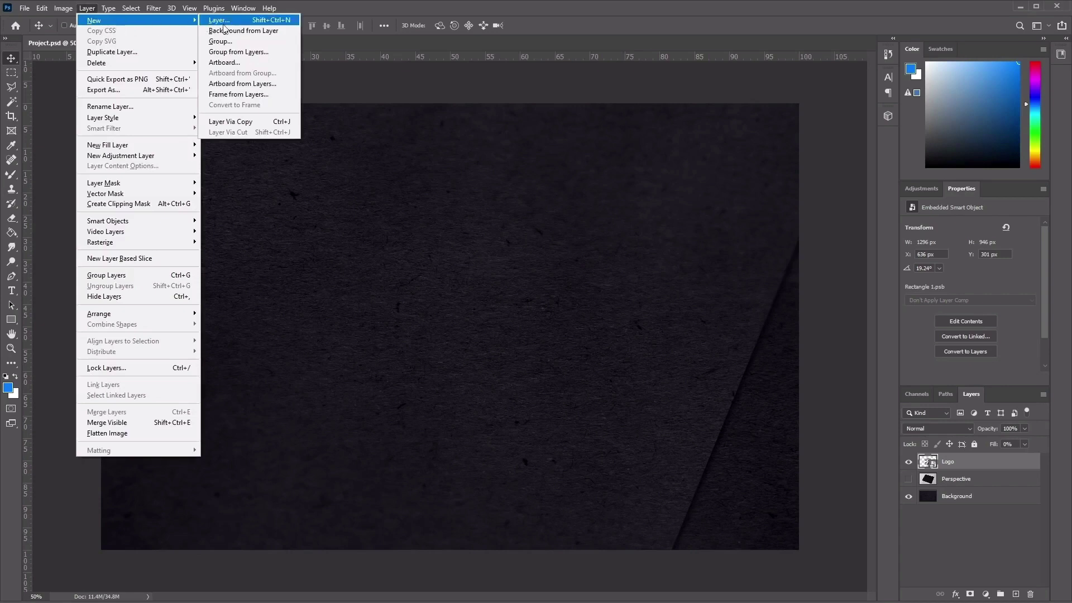
pyautogui.click(265, 123)
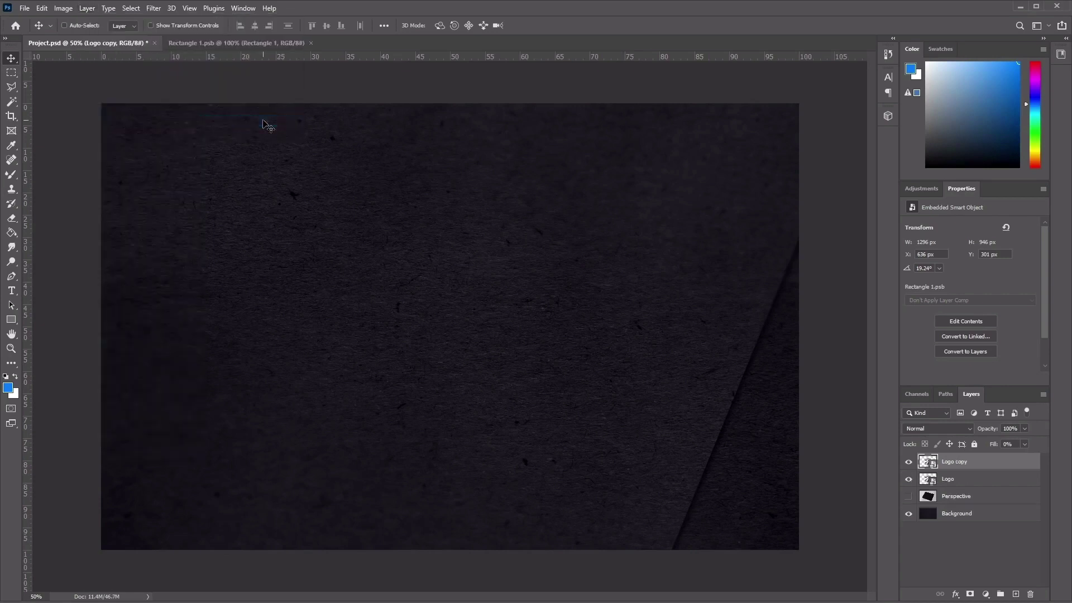
pyautogui.doubleClick(966, 464)
pyautogui.write('Effect 1')
pyautogui.press('Return')
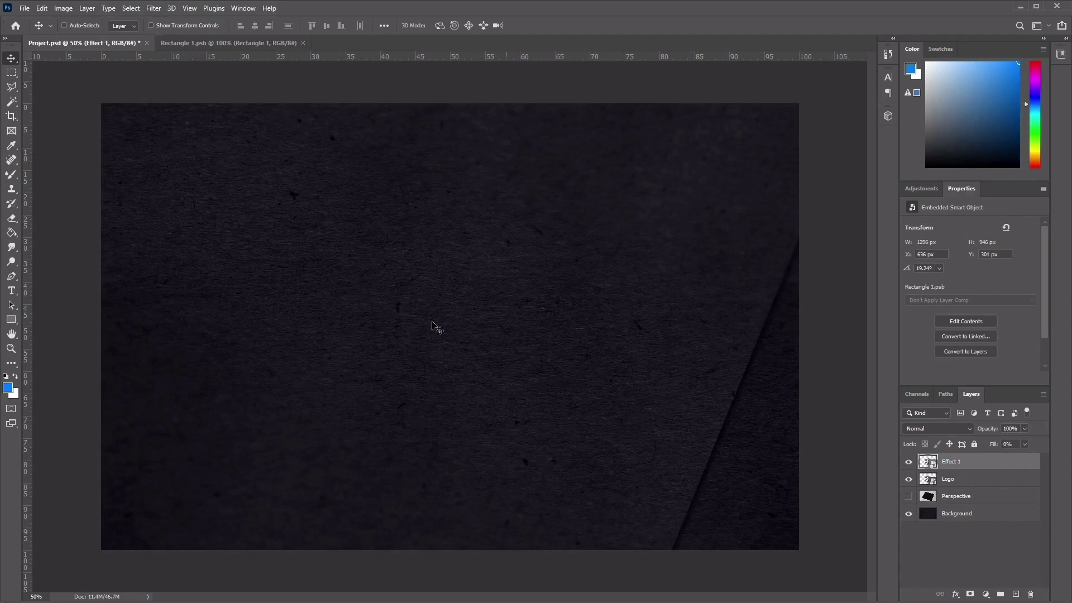
# Duplicate the Effect 1 layer twice
pyautogui.click(87, 9)
pyautogui.moveTo(112, 20)
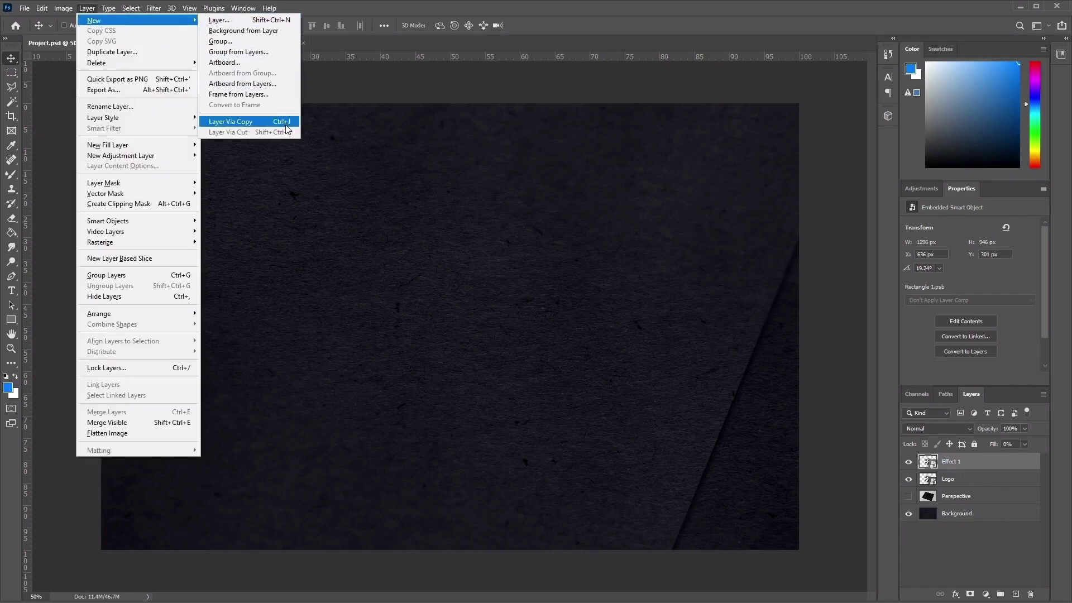
pyautogui.click(664, 10)
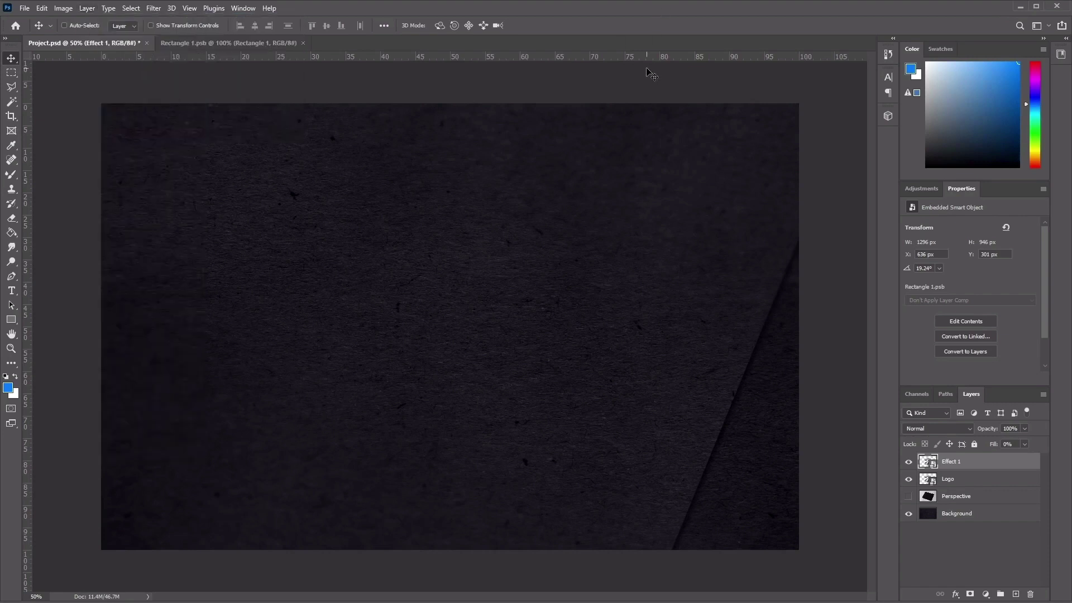
pyautogui.hotkey('ctrl', 'j')
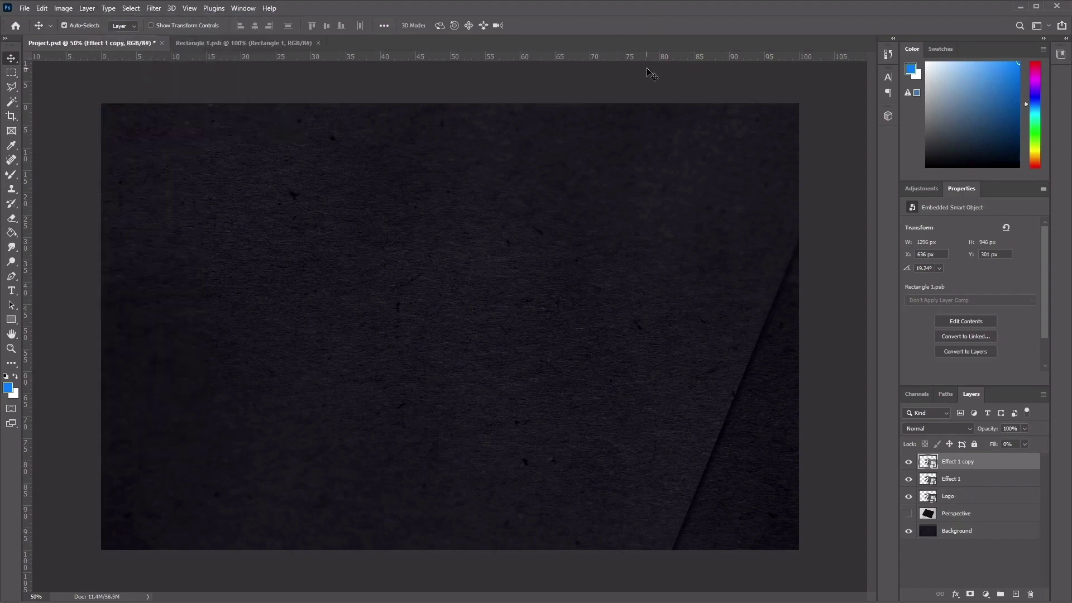
pyautogui.hotkey('ctrl', 'j')
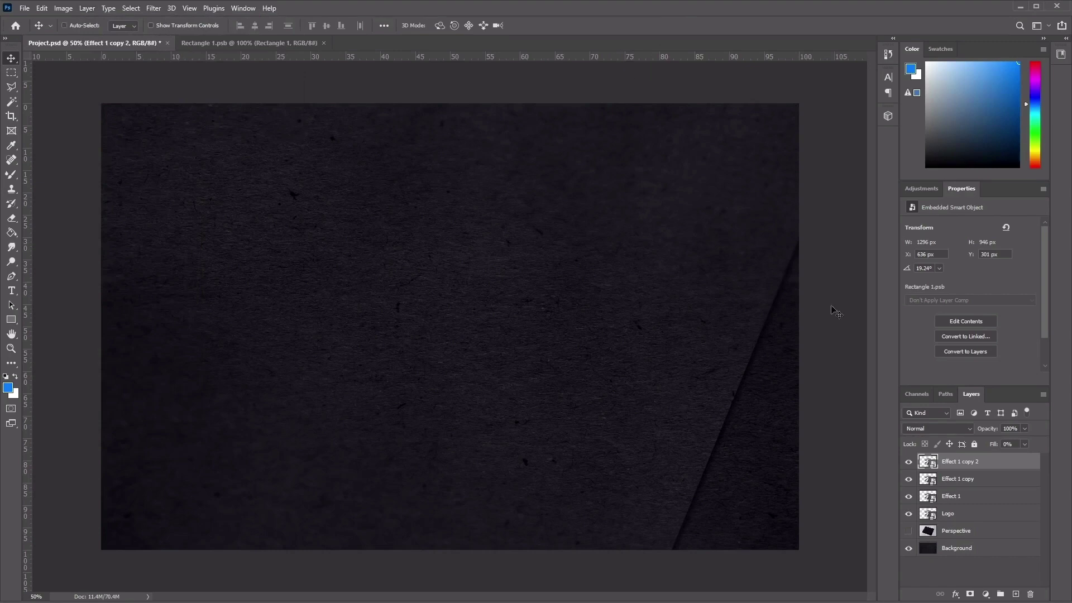
# Rename the two copies of the Effect 1 layer as Effect 2 and Effect 3
pyautogui.click(966, 484)
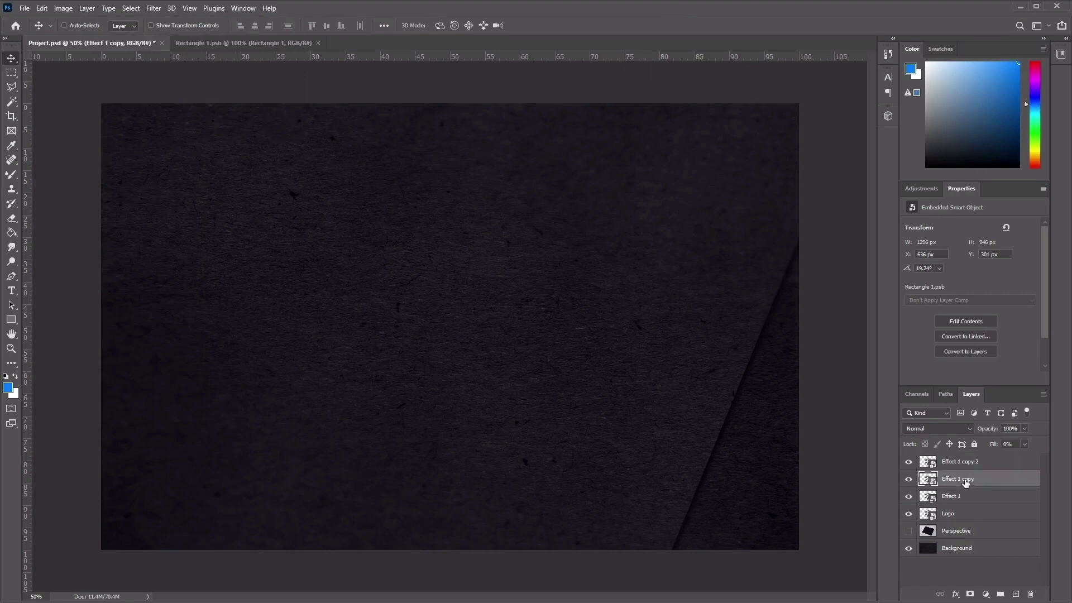
pyautogui.doubleClick(960, 479)
pyautogui.write('2')
pyautogui.press('Return')
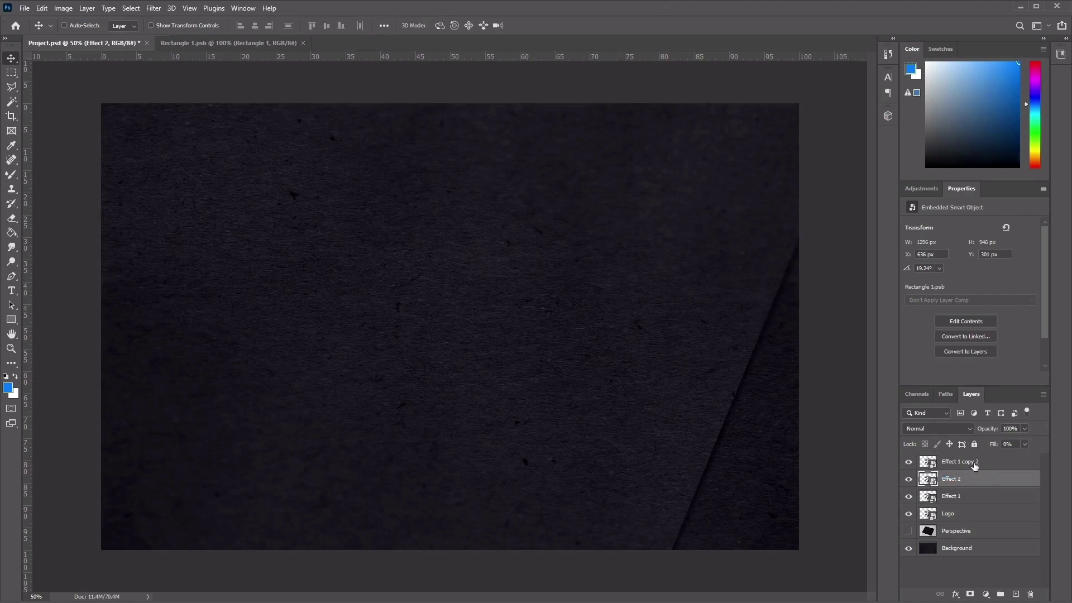
pyautogui.click(971, 461)
pyautogui.doubleClick(960, 461)
pyautogui.moveTo(957, 461); pyautogui.dragTo(1026, 458)
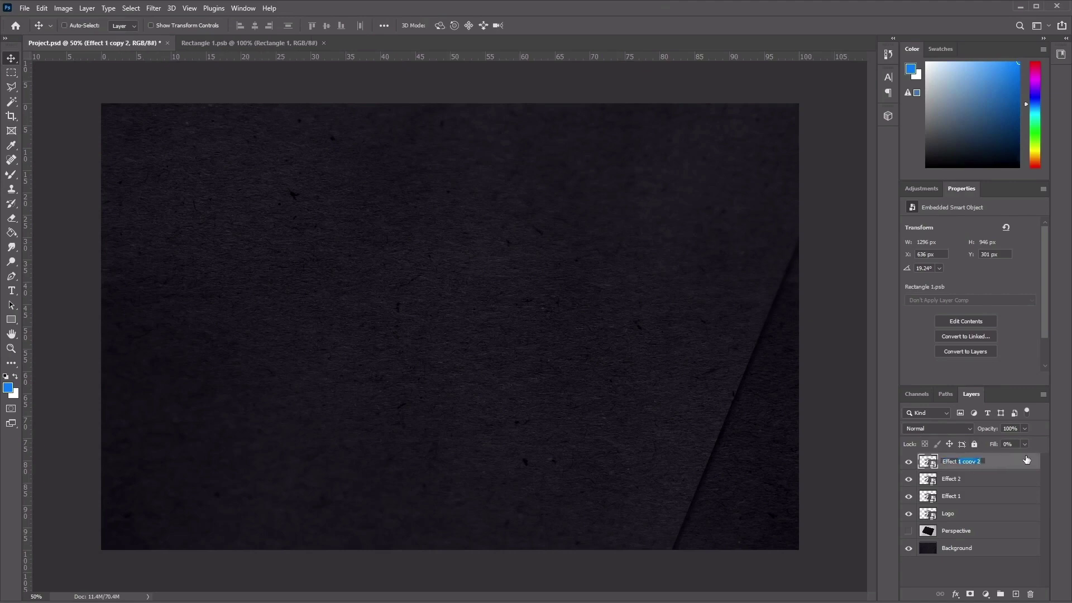
pyautogui.write('3')
pyautogui.press('Return')
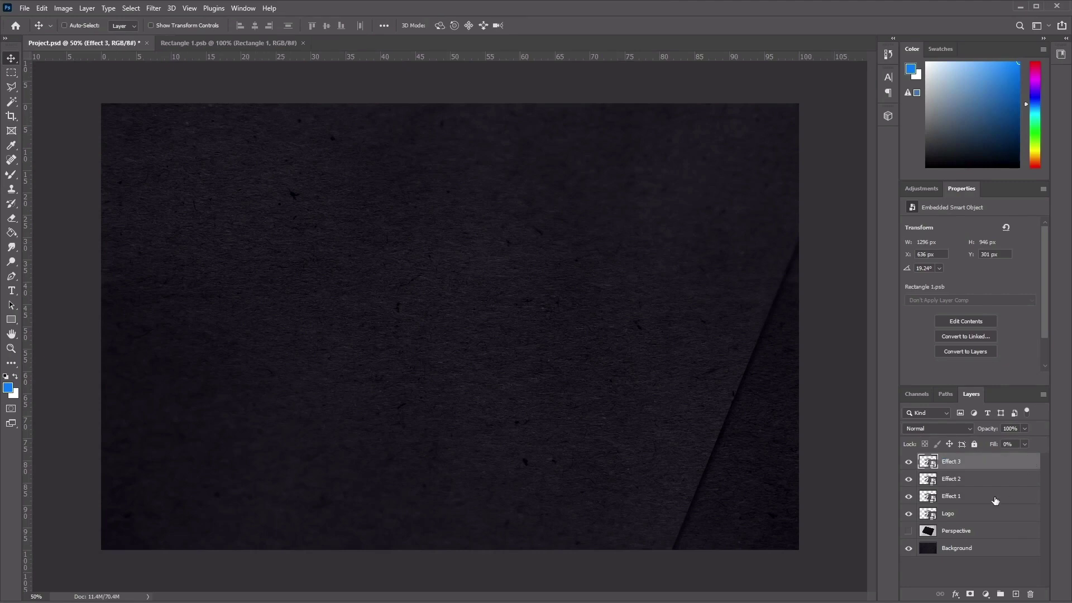
# Group the Effect 1, Effect 2 and Effect 3 layers and name the group Effects
pyautogui.keyDown('shift'); pyautogui.click(994, 500); pyautogui.keyUp('shift')
pyautogui.click(1000, 593)
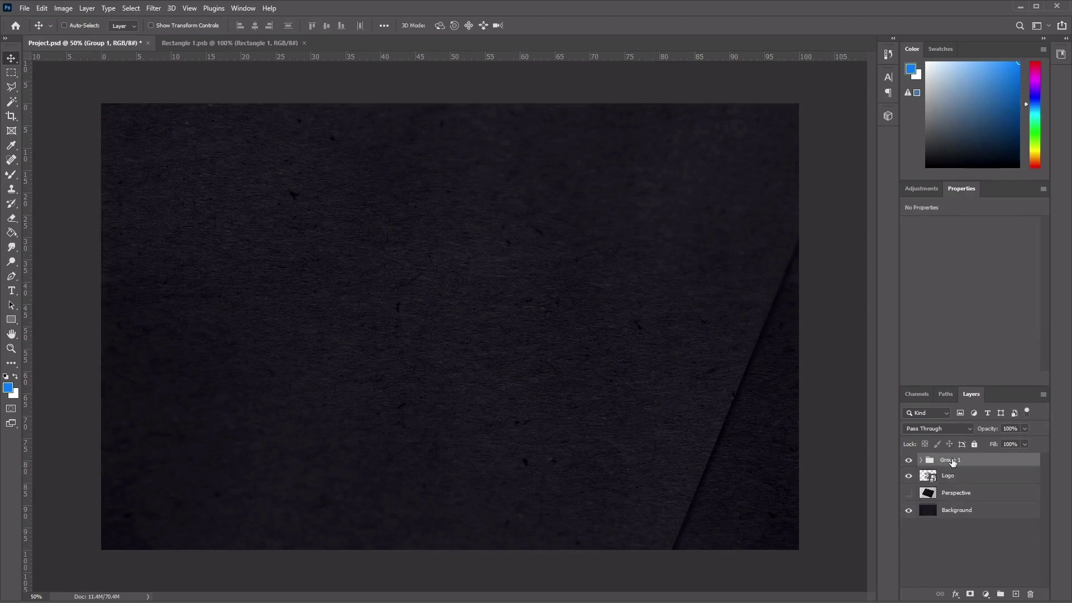
pyautogui.doubleClick(954, 459)
pyautogui.write('Effects')
pyautogui.press('Return')
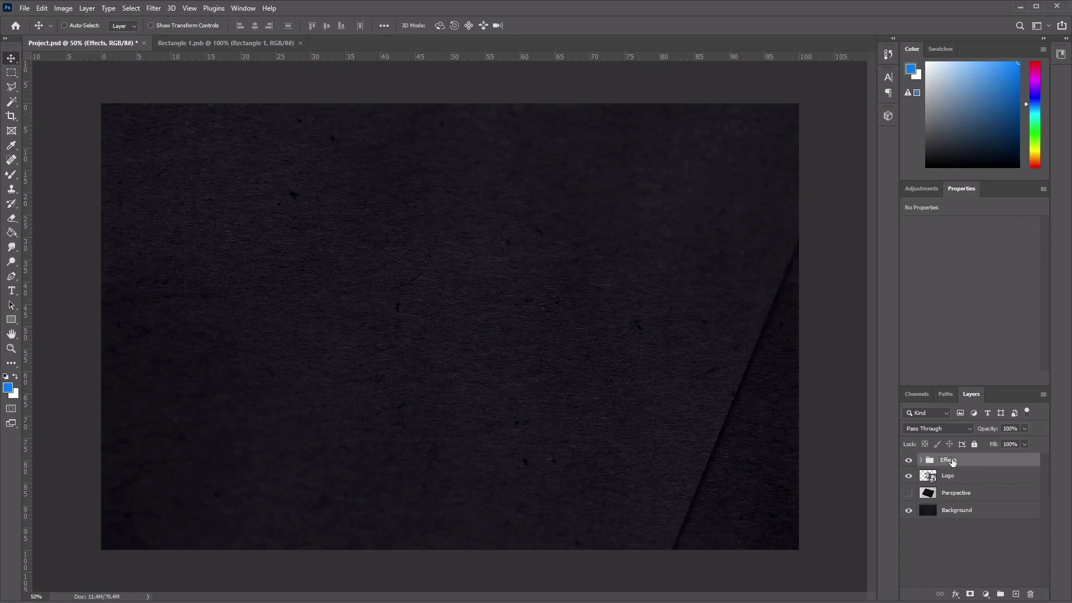
# Move the Logo layer above the Effects group and expand the group
pyautogui.moveTo(971, 480); pyautogui.dragTo(1008, 454)
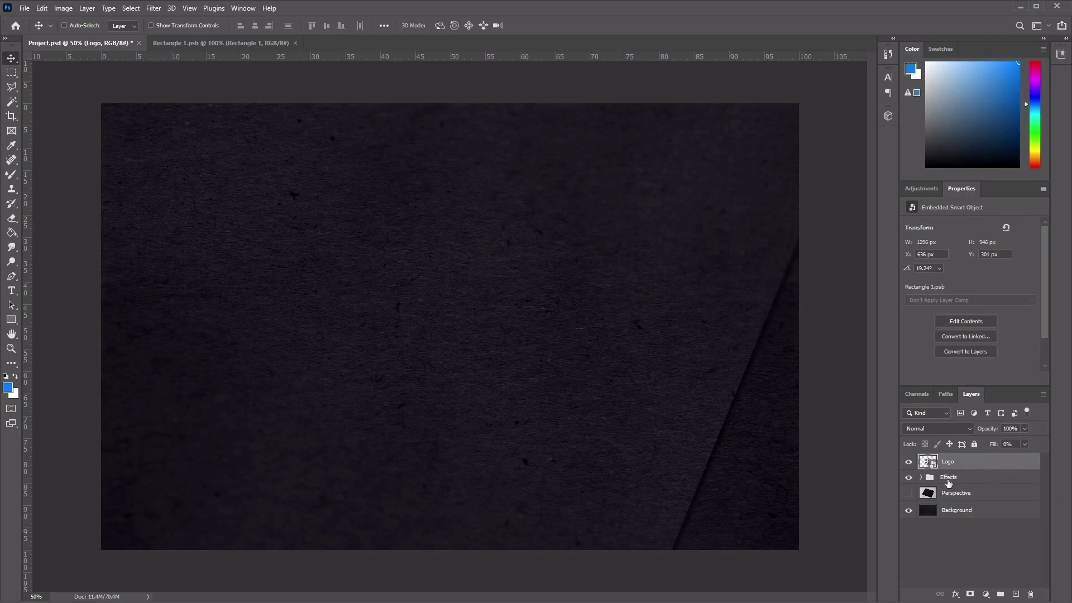
pyautogui.click(929, 481)
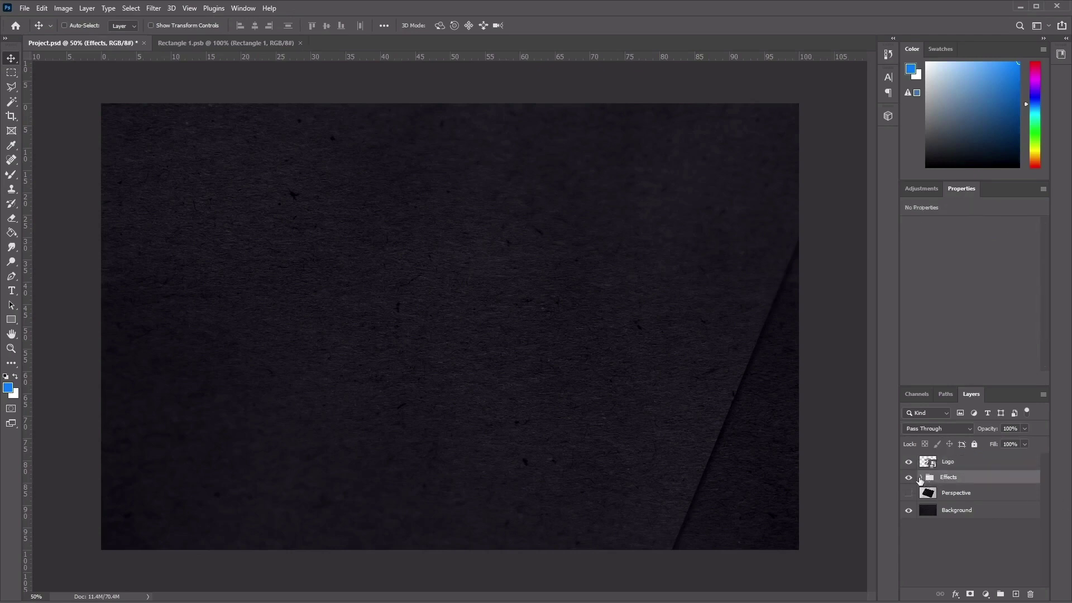
pyautogui.click(920, 477)
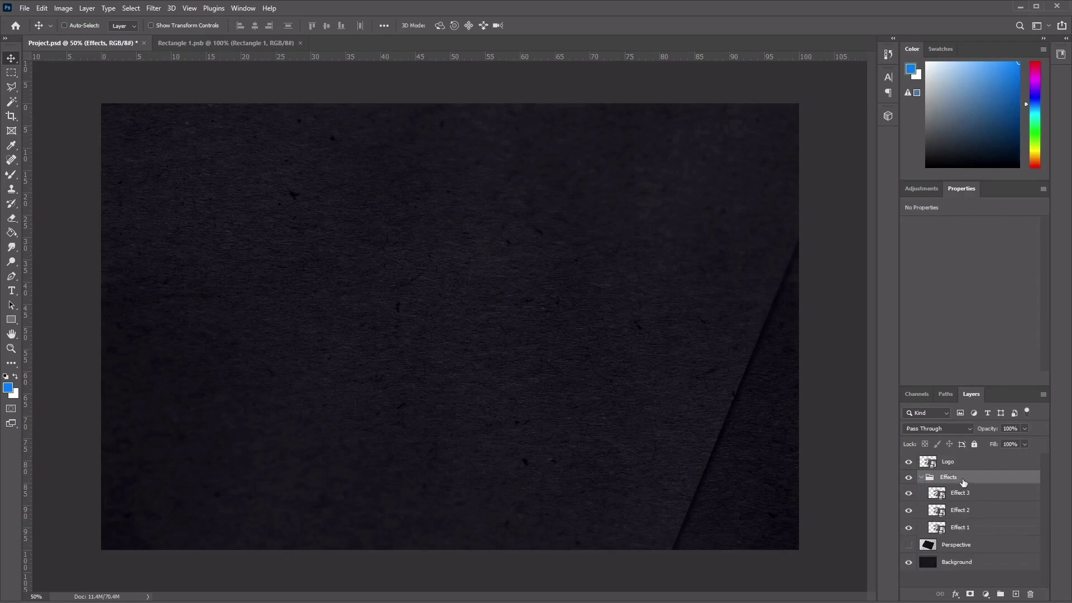
# Enable an Inner Shadow layer style on Effect 1 and move the style dialog clear of the logo
pyautogui.click(987, 529)
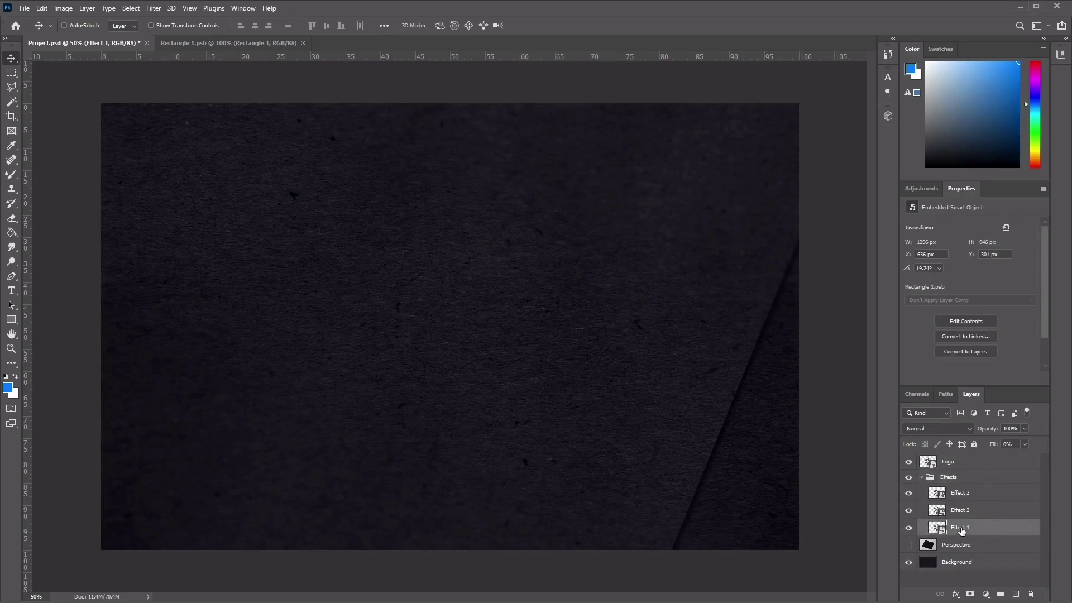
pyautogui.rightClick(961, 532)
pyautogui.click(977, 46)
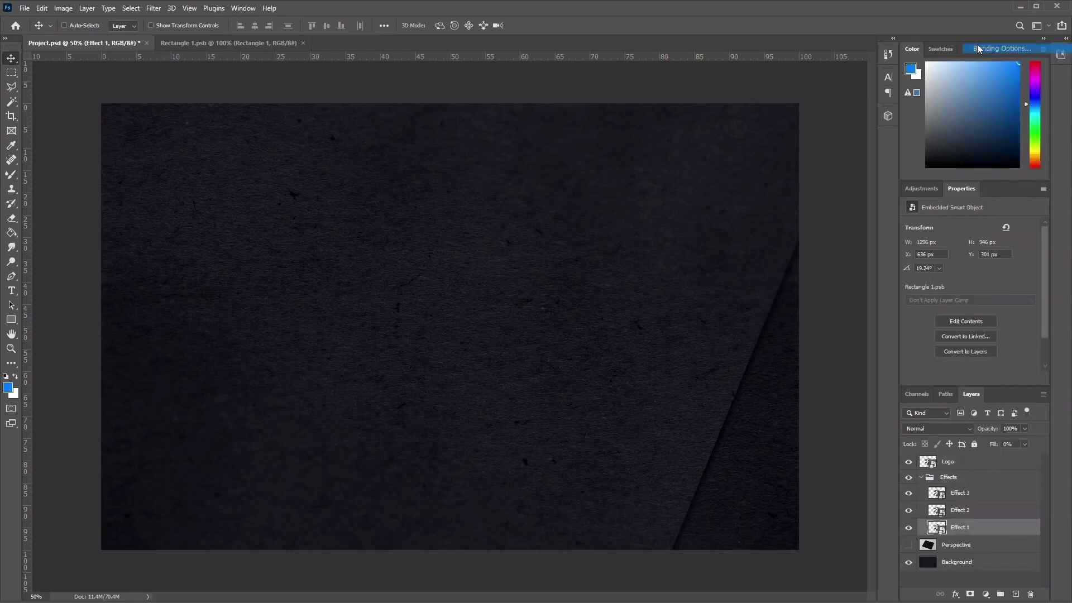
pyautogui.moveTo(953, 153); pyautogui.dragTo(885, 139)
pyautogui.click(589, 247)
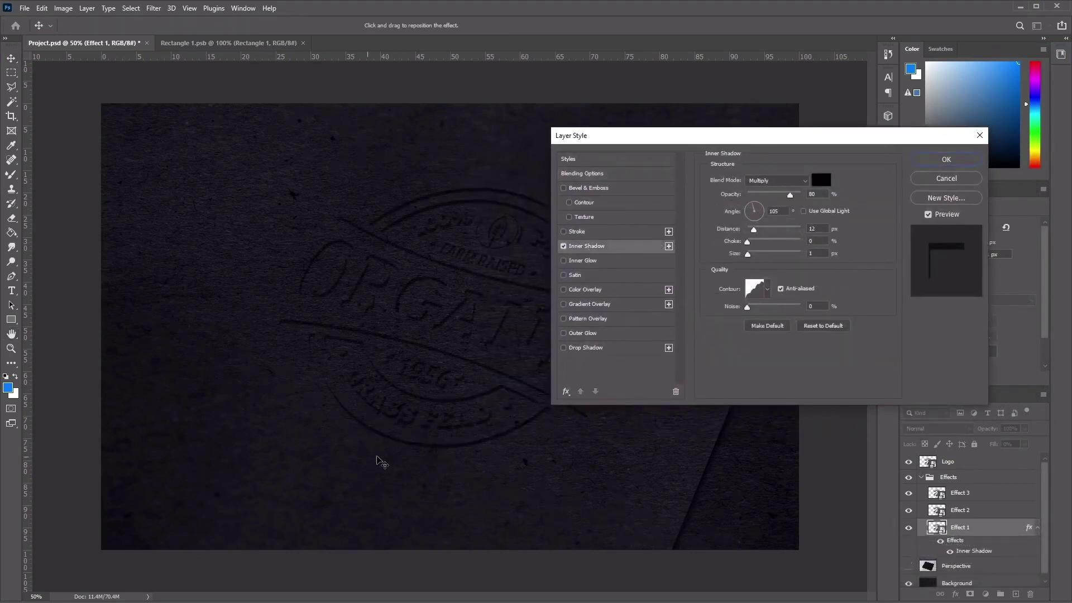
pyautogui.moveTo(597, 137); pyautogui.dragTo(673, 158)
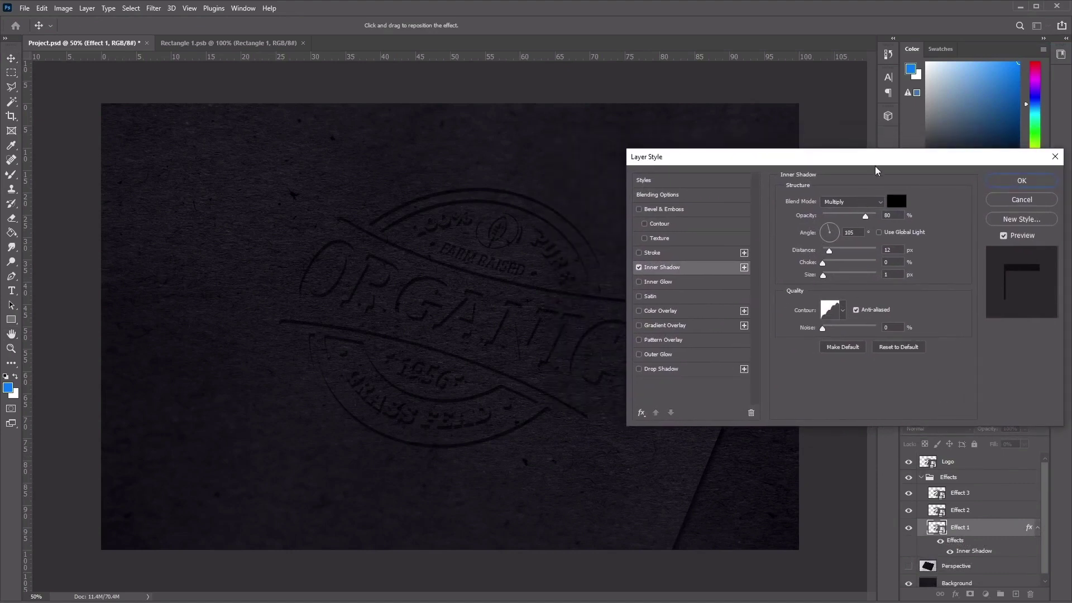
pyautogui.moveTo(874, 163); pyautogui.dragTo(851, 162)
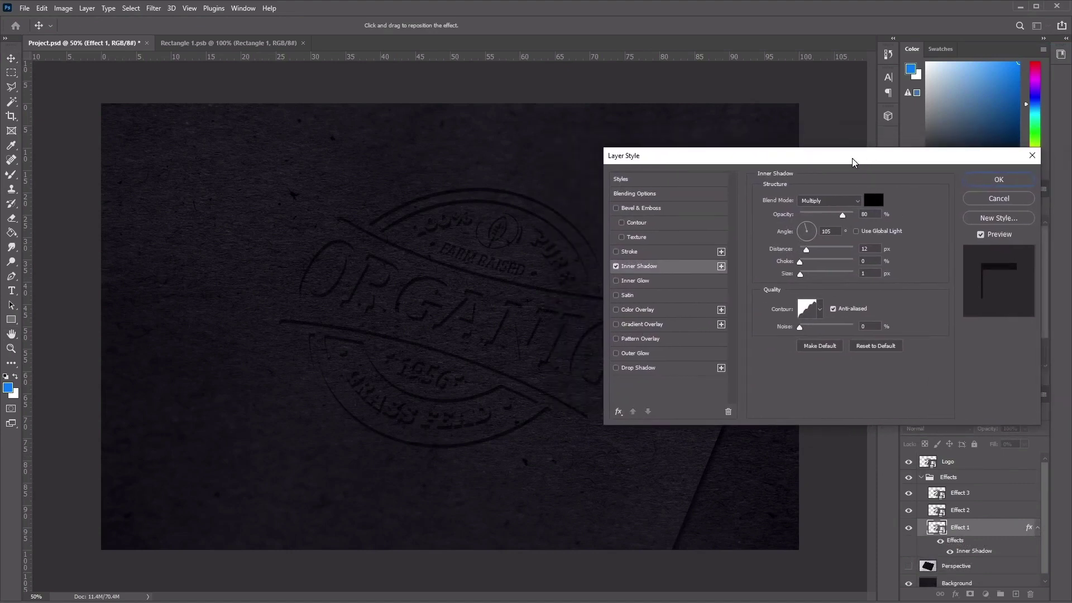
# Set the Effect 1 Inner Shadow to Color Dodge blend mode with the white color ffffff
pyautogui.click(830, 202)
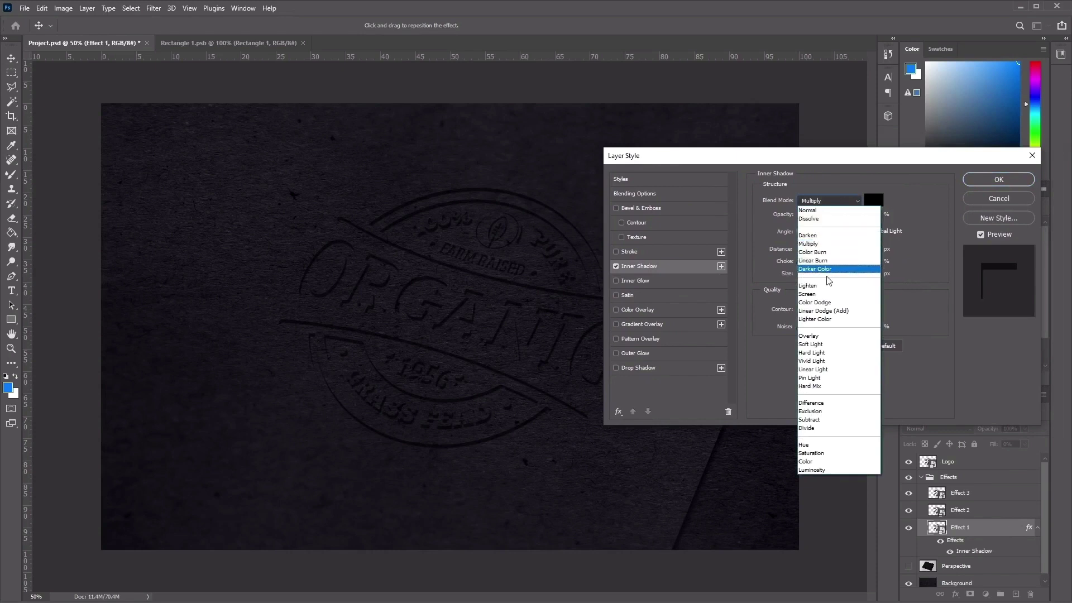
pyautogui.click(835, 306)
pyautogui.click(872, 200)
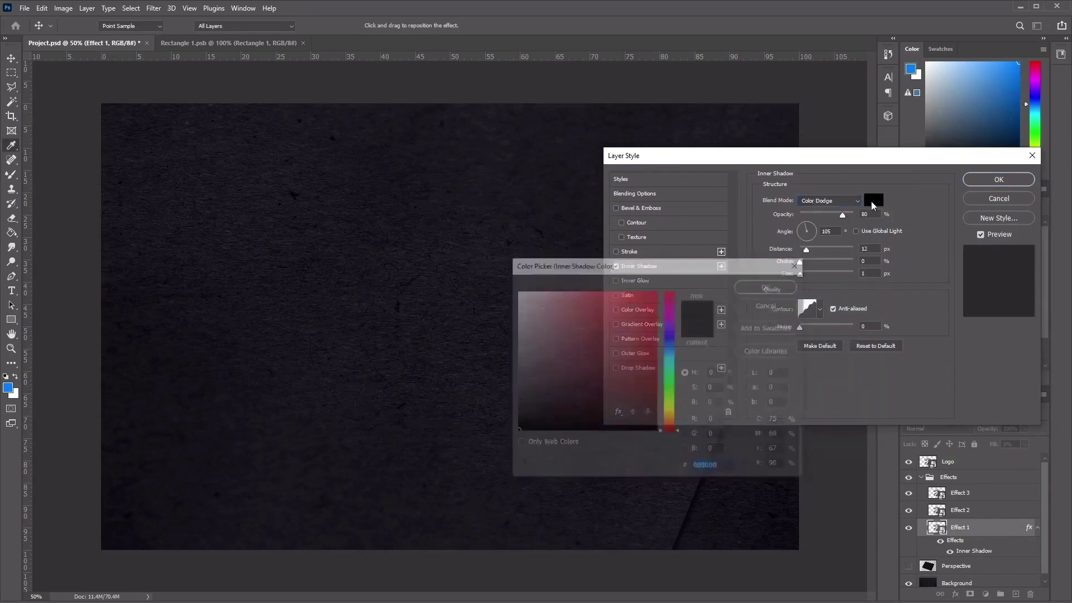
pyautogui.write('ffffff')
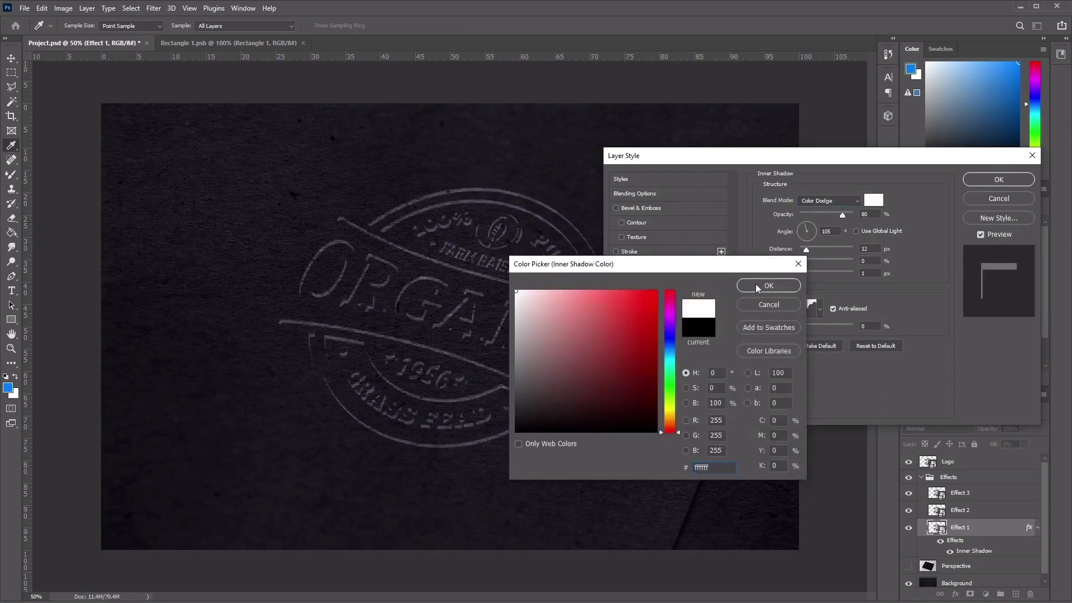
pyautogui.click(755, 284)
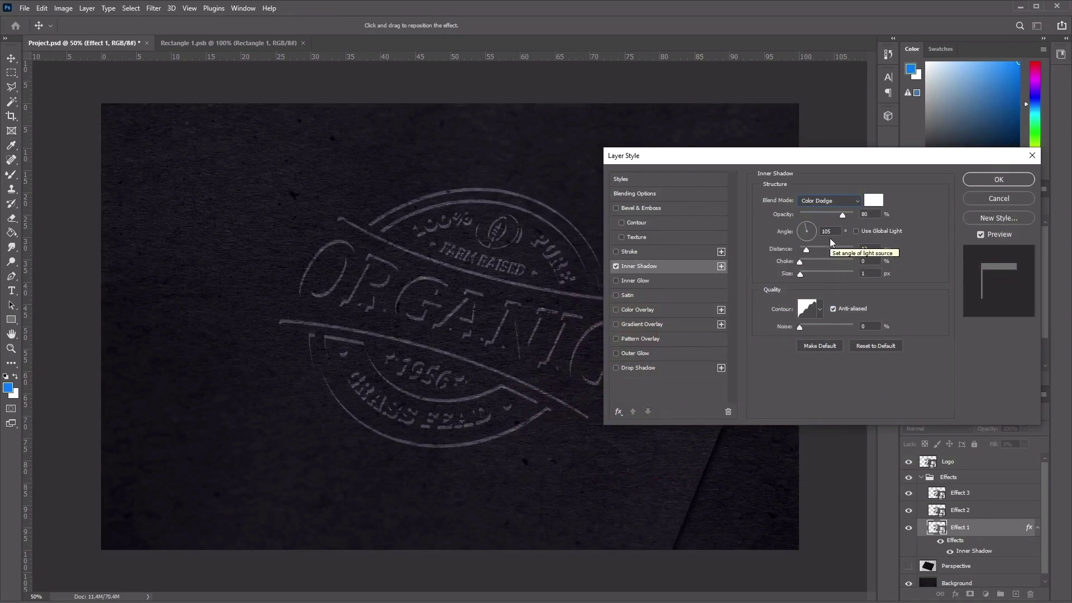
# Set the Inner Shadow angle to -135°, distance to 1 px and size to 7 px
pyautogui.moveTo(832, 234); pyautogui.dragTo(810, 239)
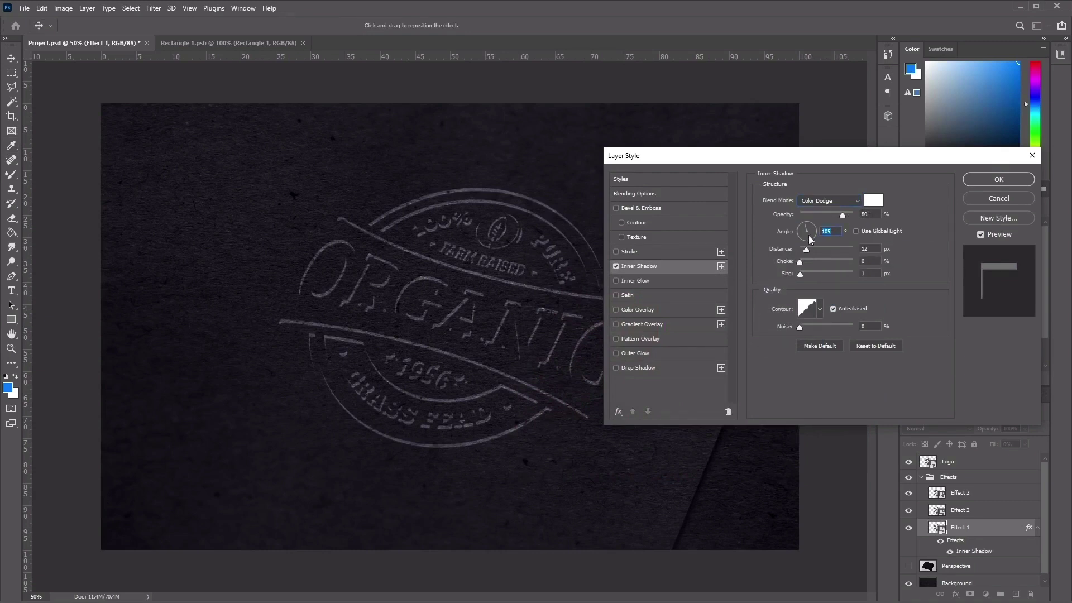
pyautogui.write('-13')
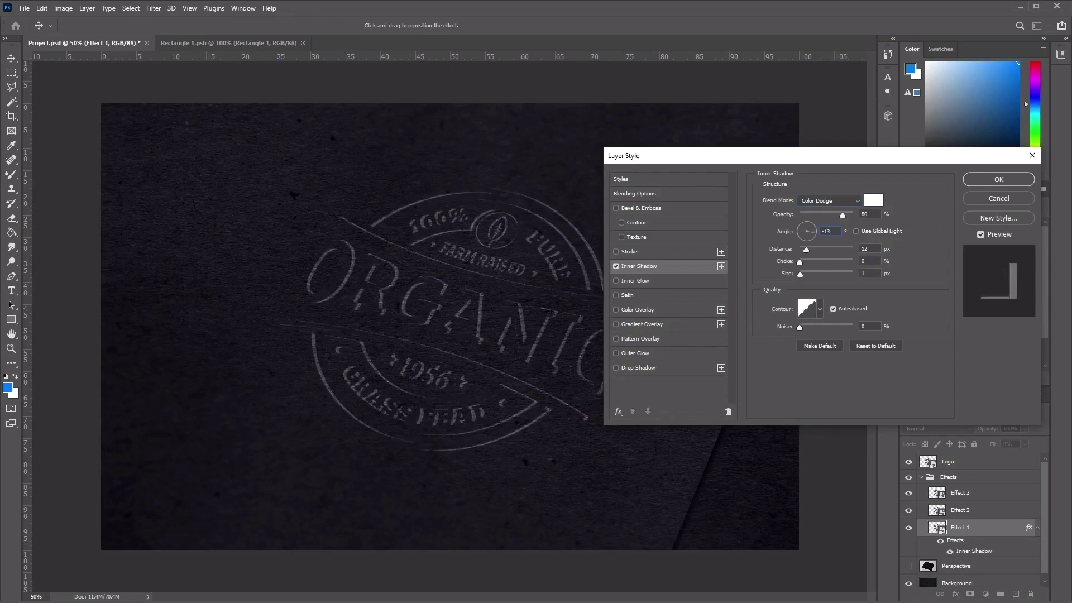
pyautogui.write('5')
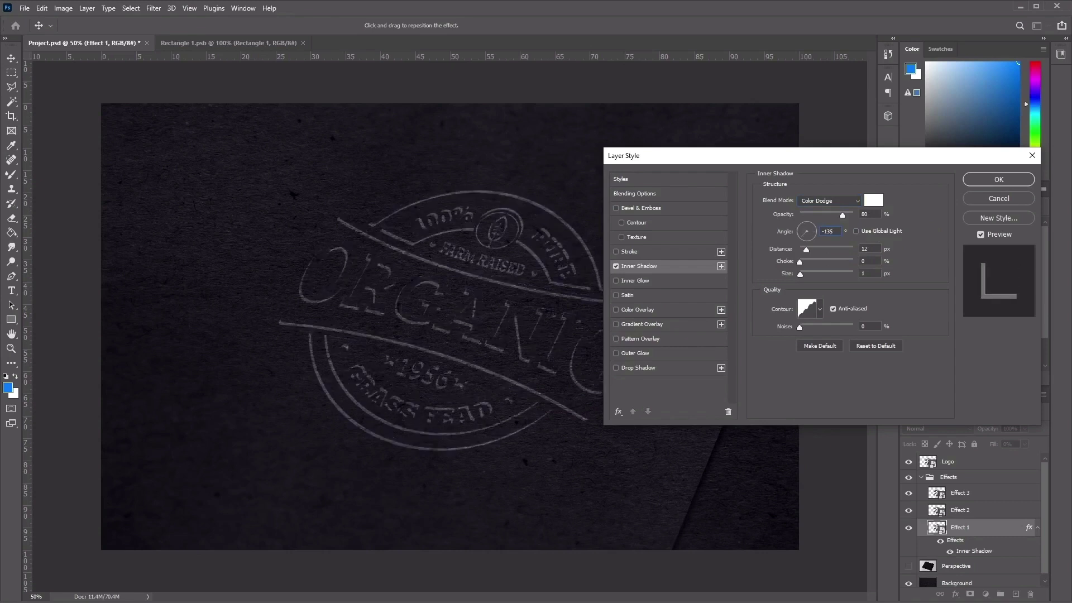
pyautogui.click(872, 250)
pyautogui.write('1')
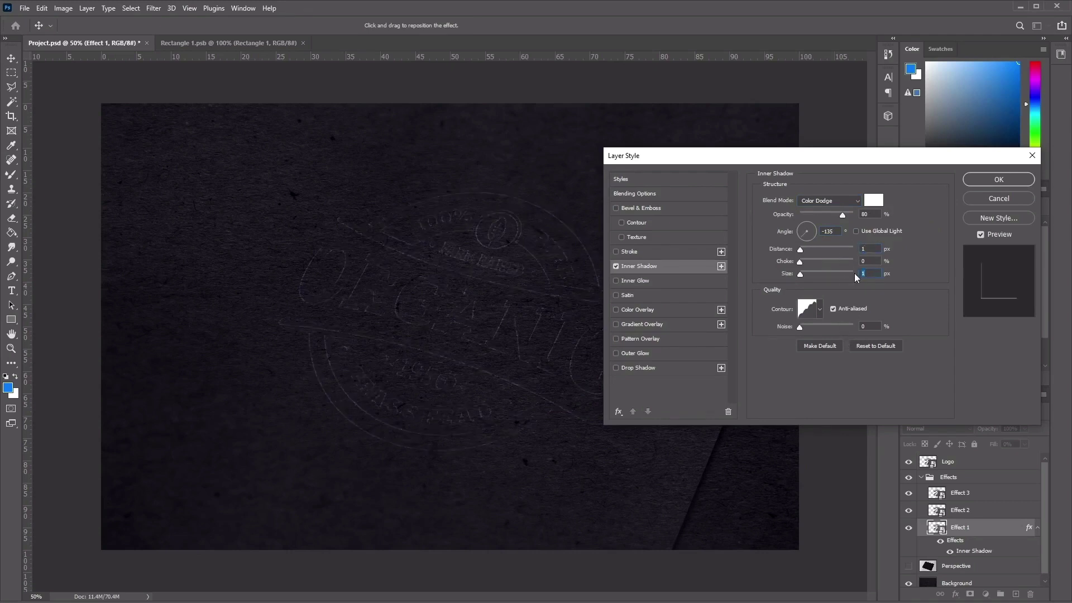
pyautogui.write('7')
# Add a Color Overlay to Effect 1 in Color Dodge mode with color 967a2f at 20% opacity
pyautogui.click(649, 308)
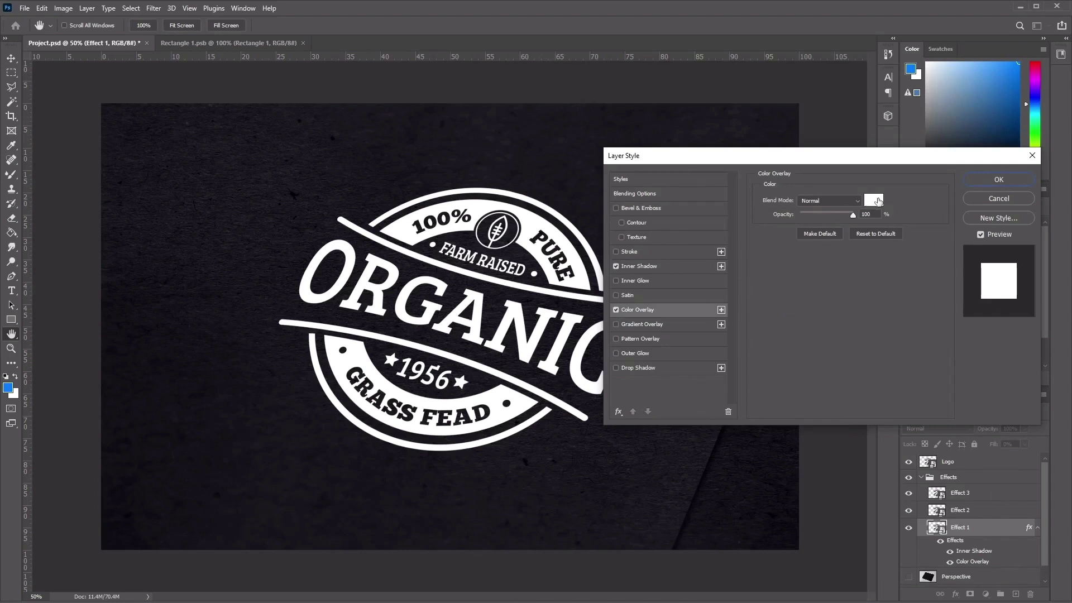
pyautogui.click(839, 202)
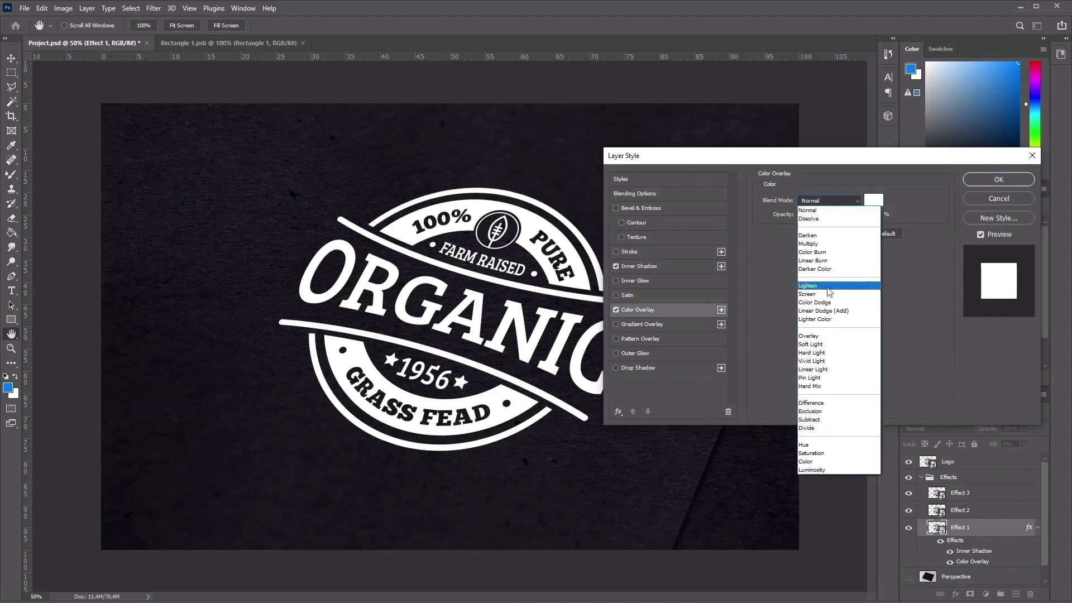
pyautogui.click(840, 302)
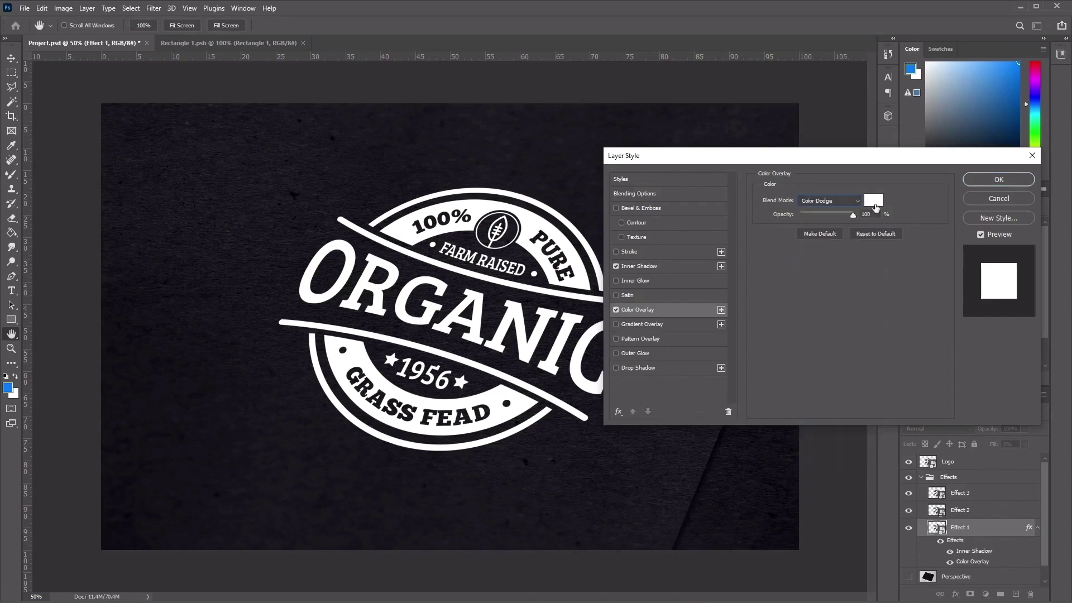
pyautogui.click(874, 201)
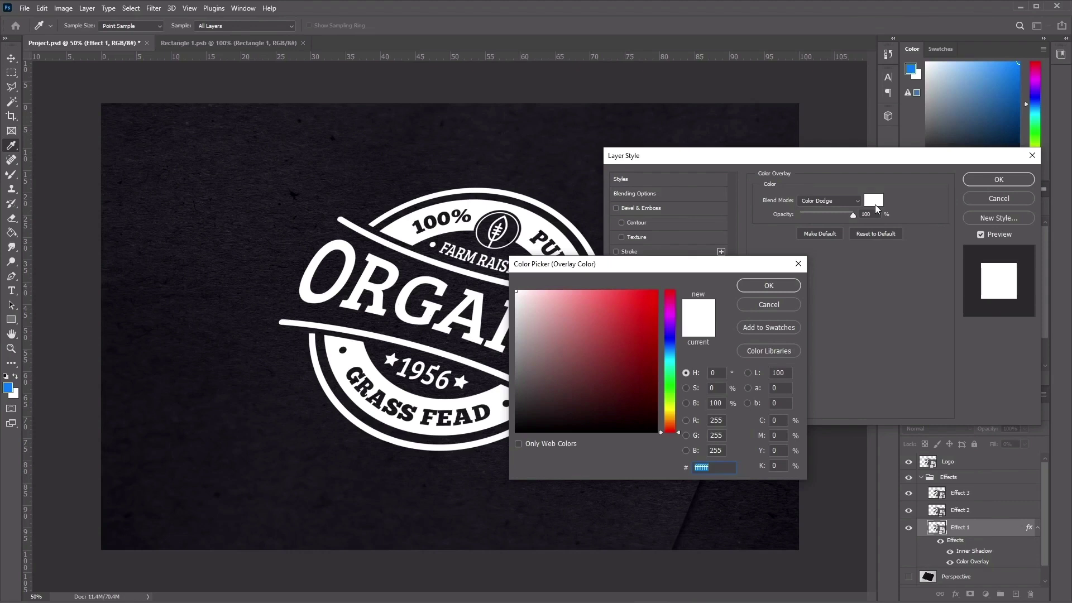
pyautogui.write('96')
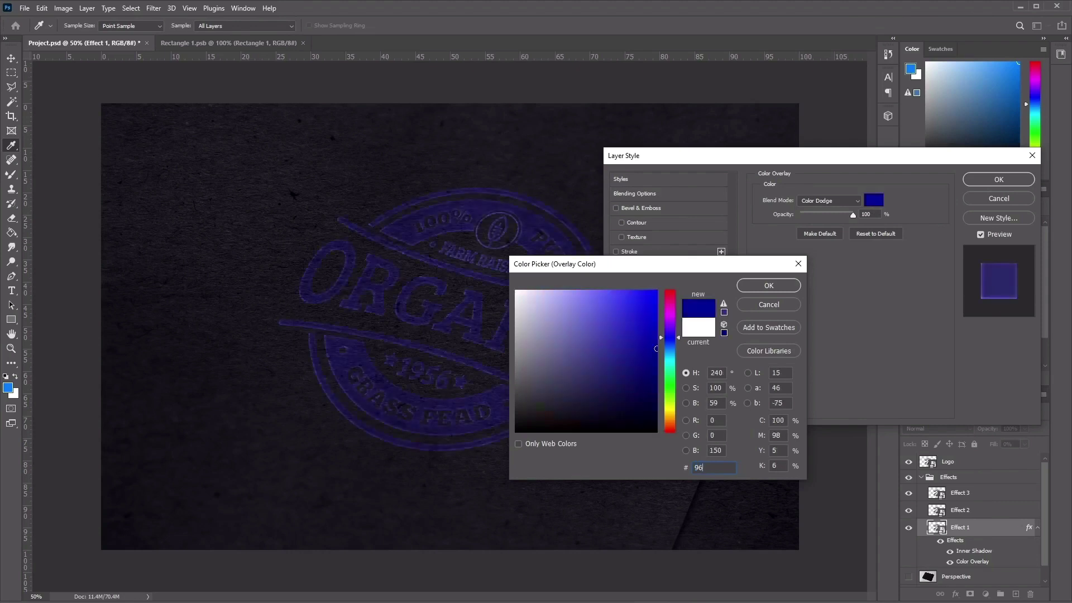
pyautogui.write('7a')
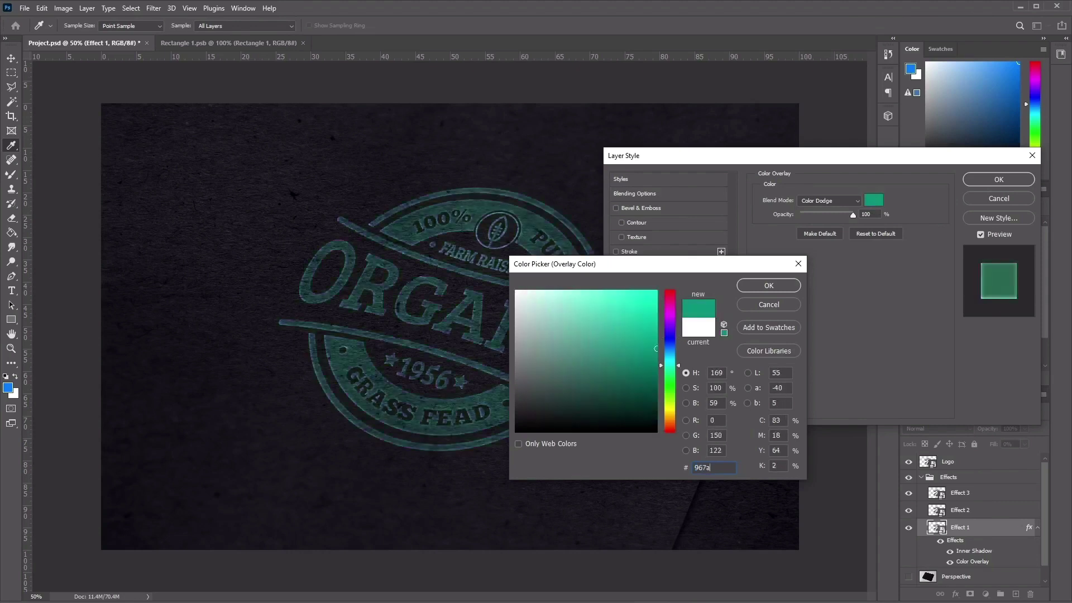
pyautogui.write('2')
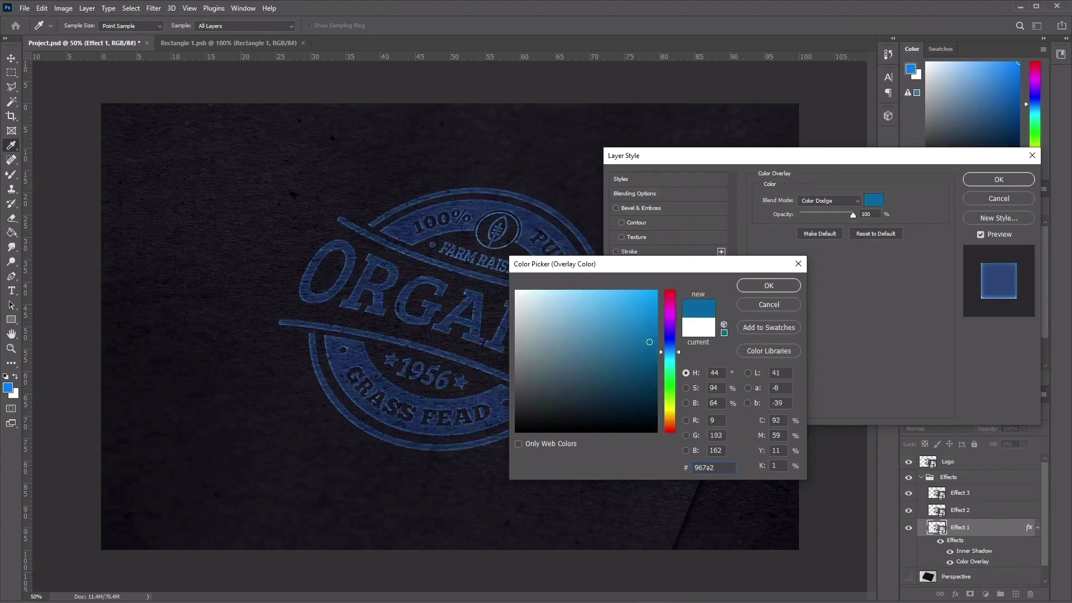
pyautogui.write('f')
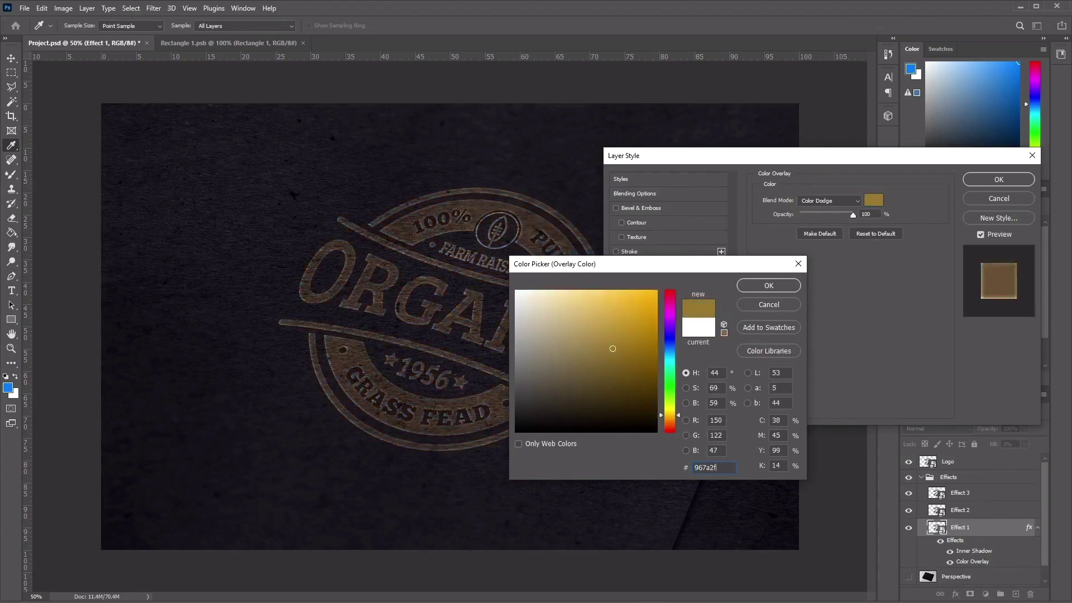
pyautogui.click(787, 287)
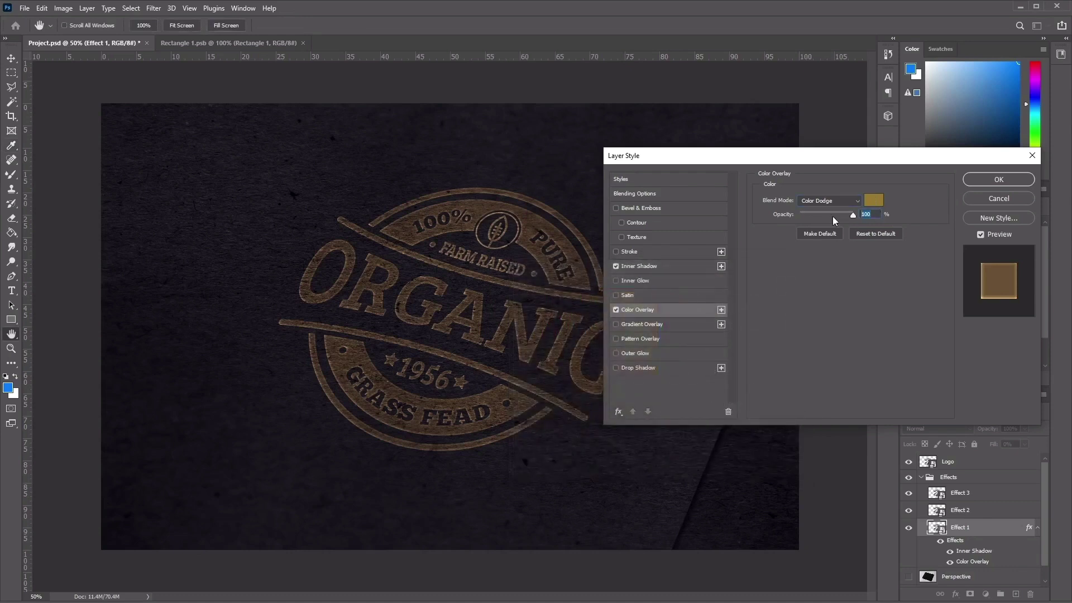
pyautogui.write('20')
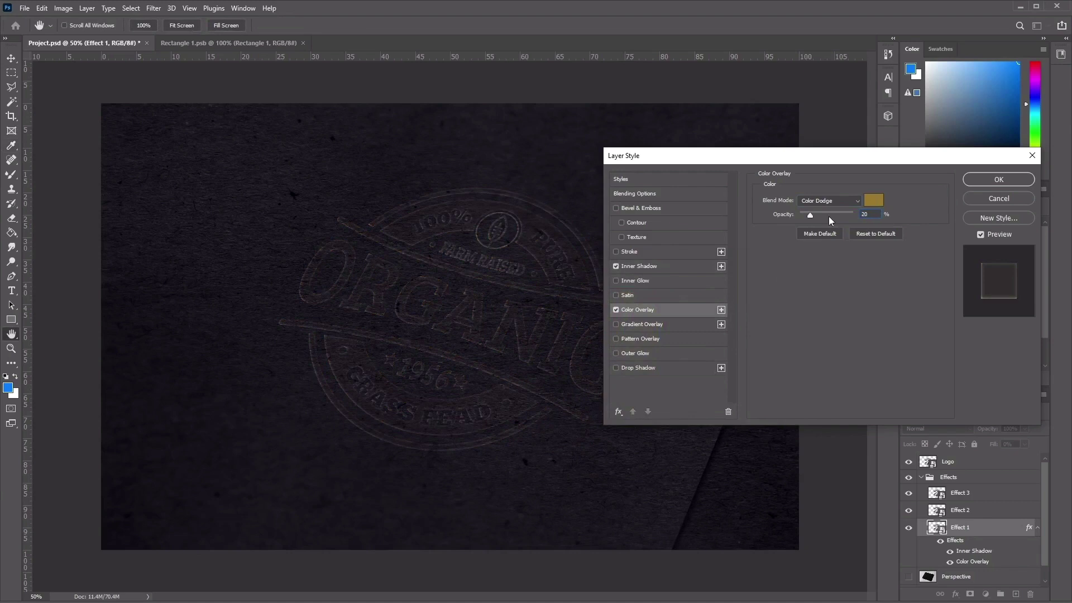
# Add a Gradient Overlay to Effect 1 in Linear Light mode at 35% opacity
pyautogui.click(651, 324)
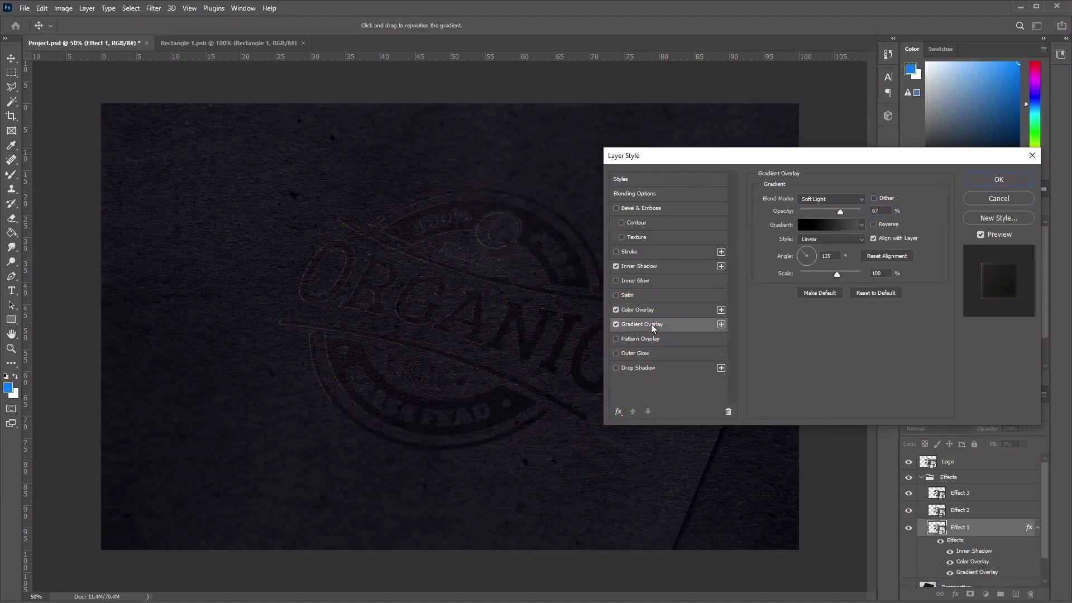
pyautogui.click(853, 197)
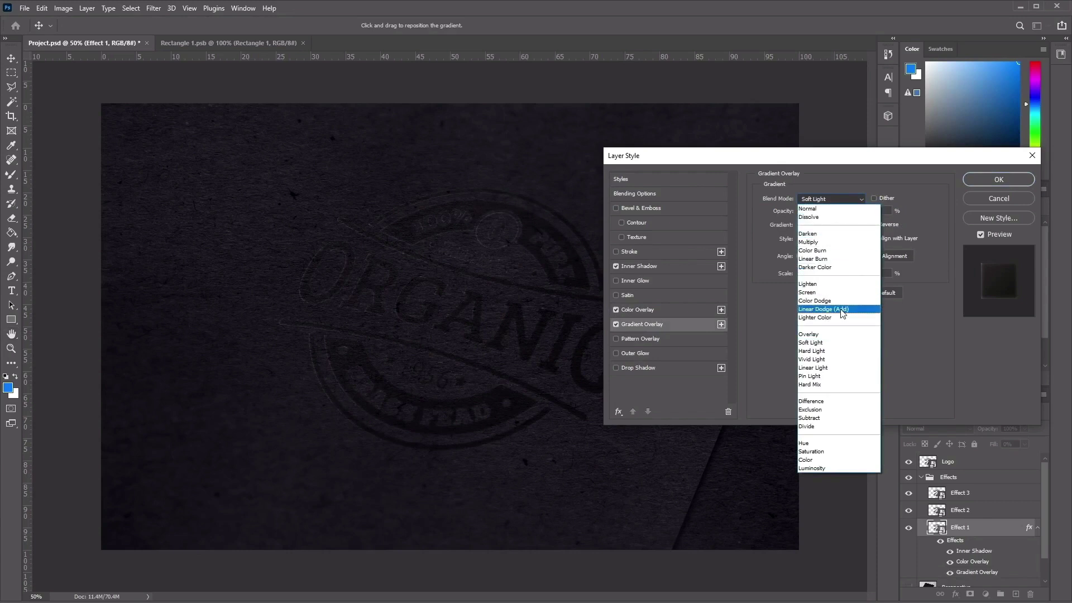
pyautogui.click(830, 367)
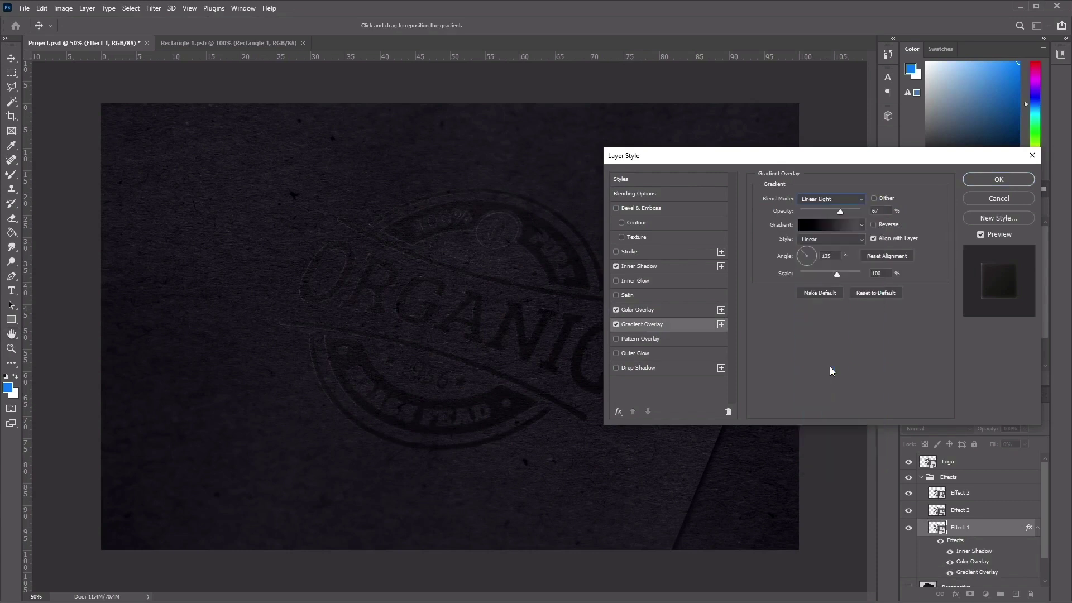
pyautogui.doubleClick(875, 211)
pyautogui.write('35')
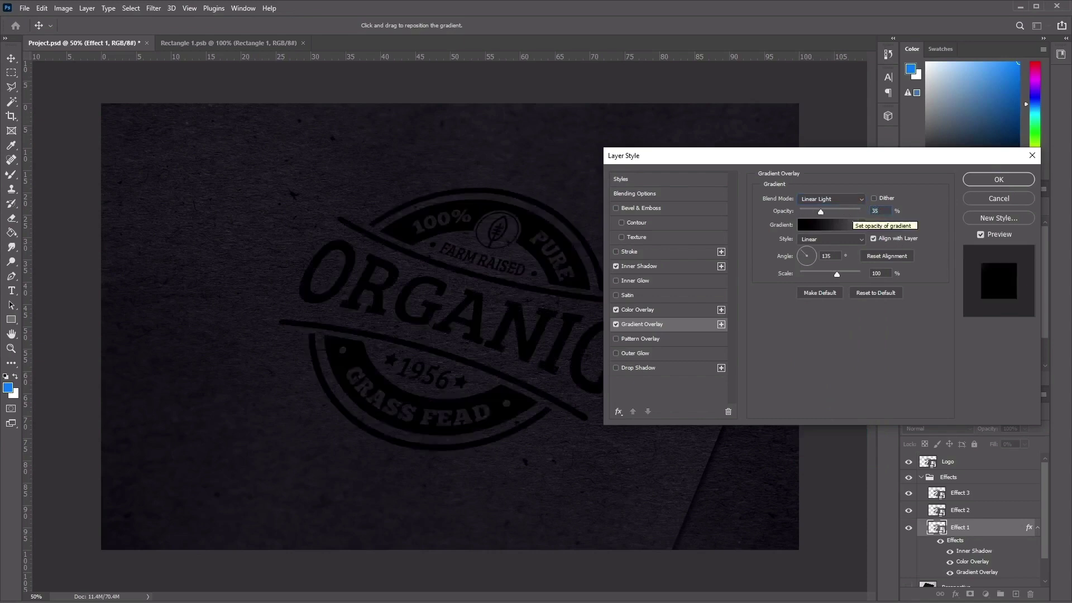
# Edit the overlay gradient, moving its starting color stop to 0% and setting that stop's color to 343434
pyautogui.click(837, 226)
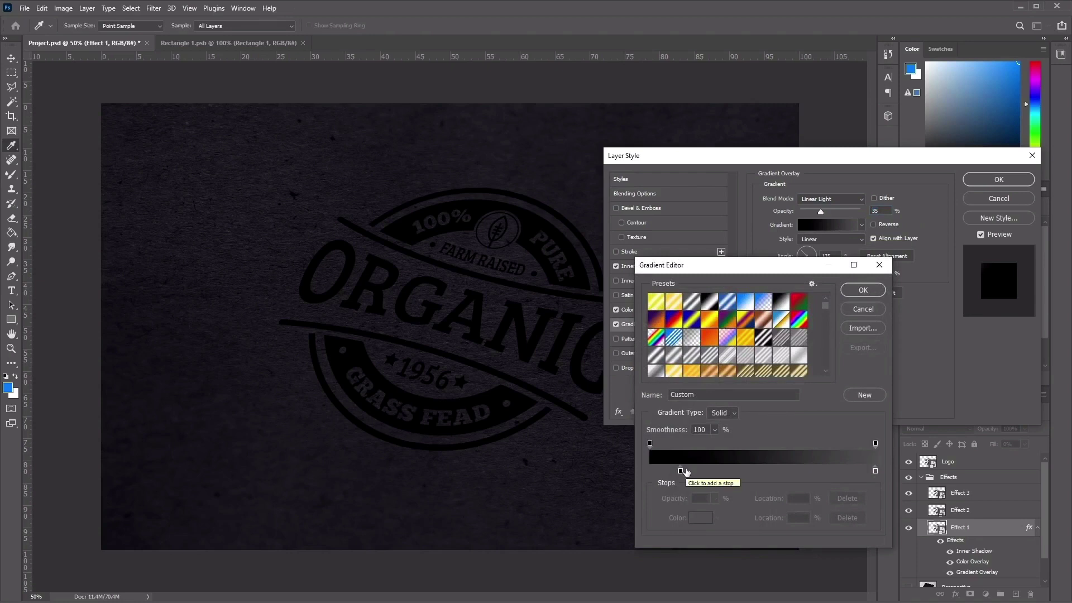
pyautogui.moveTo(681, 470); pyautogui.dragTo(634, 472)
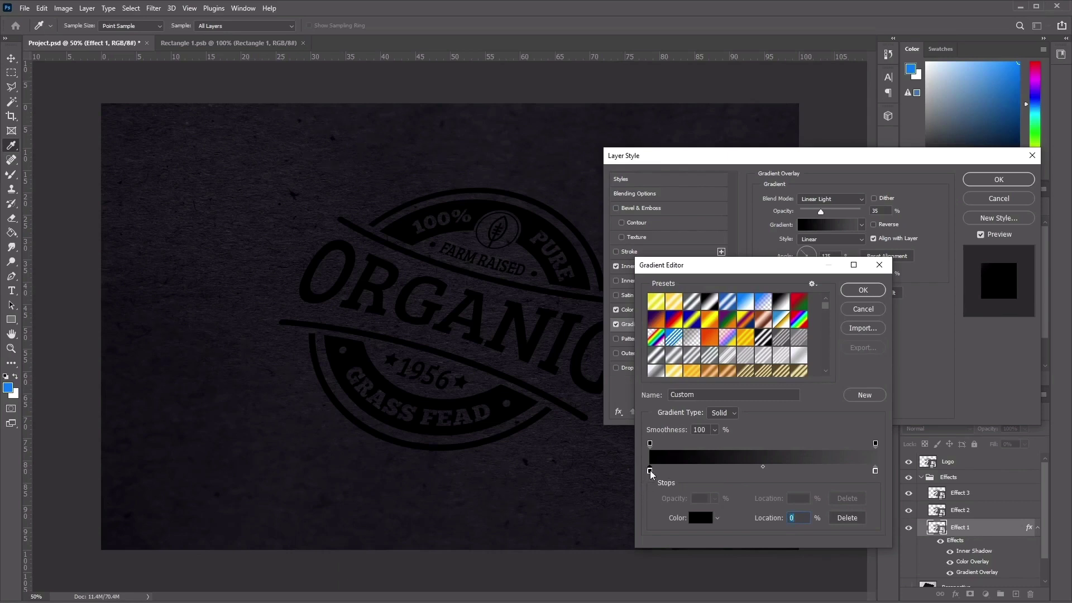
pyautogui.doubleClick(649, 470)
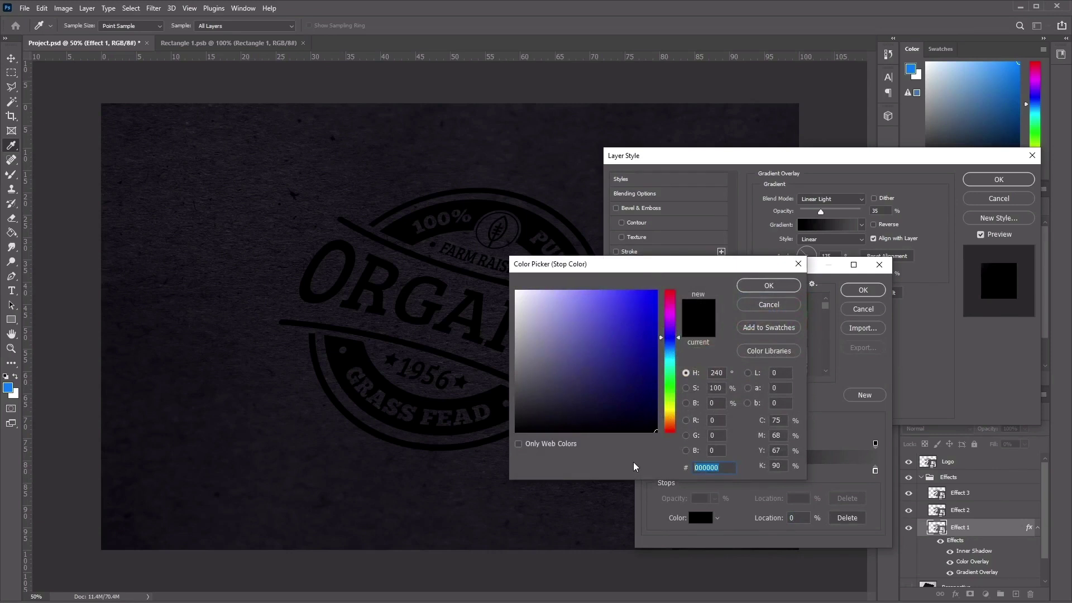
pyautogui.write('34')
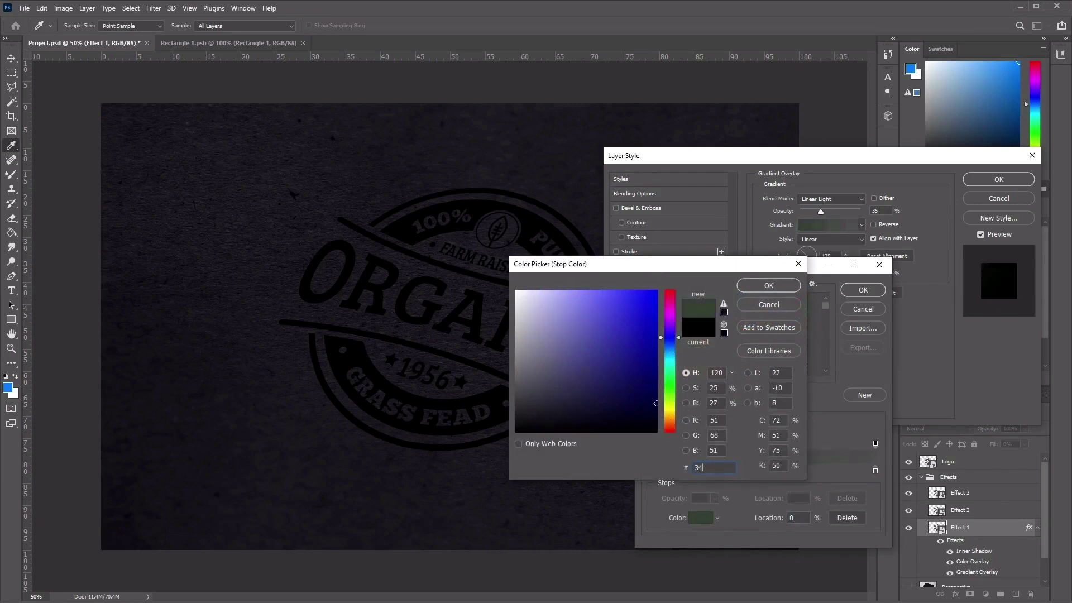
pyautogui.write('34')
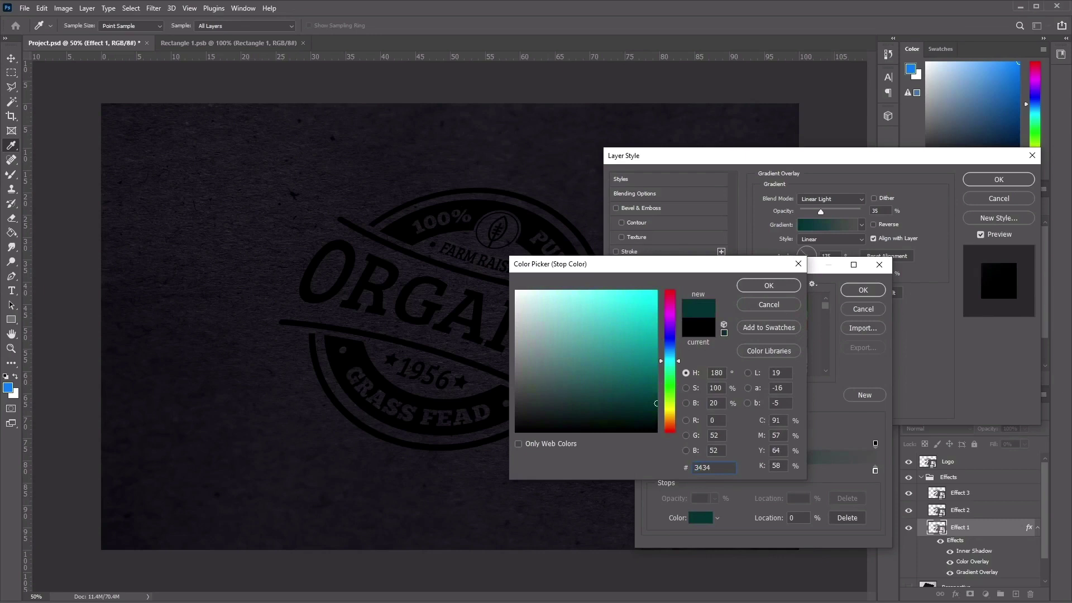
pyautogui.write('34')
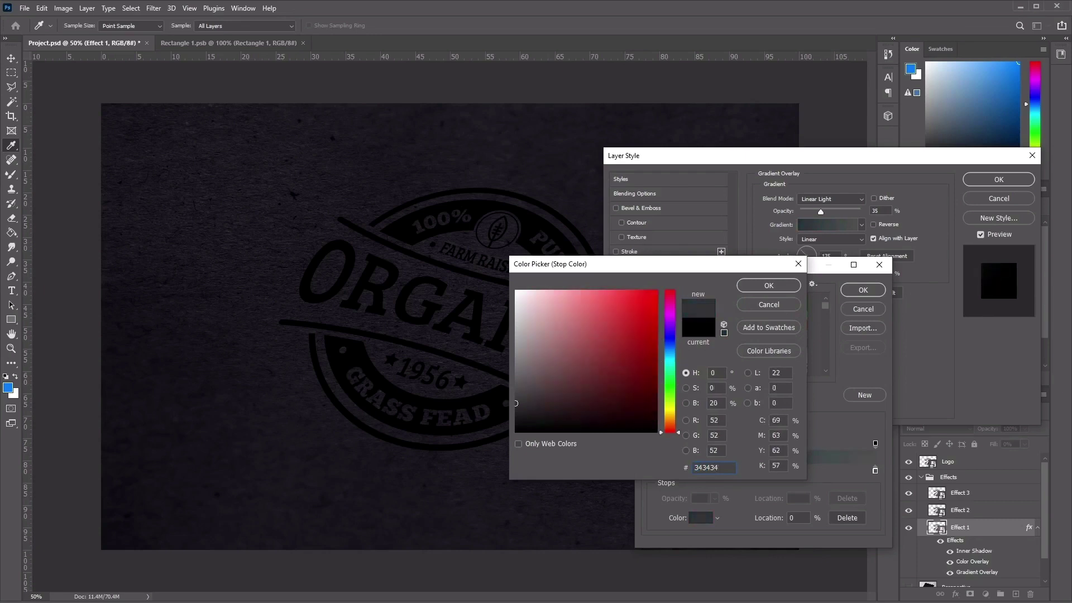
pyautogui.click(768, 286)
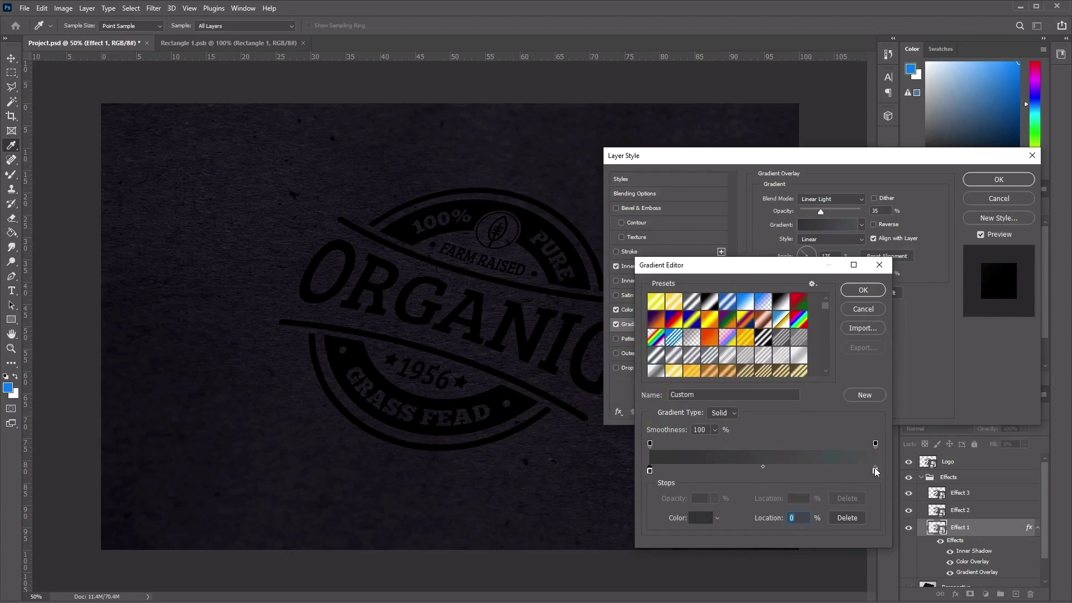
# Move the gradient's end color stop to 45% and set its color to 343434
pyautogui.moveTo(874, 472); pyautogui.dragTo(749, 474)
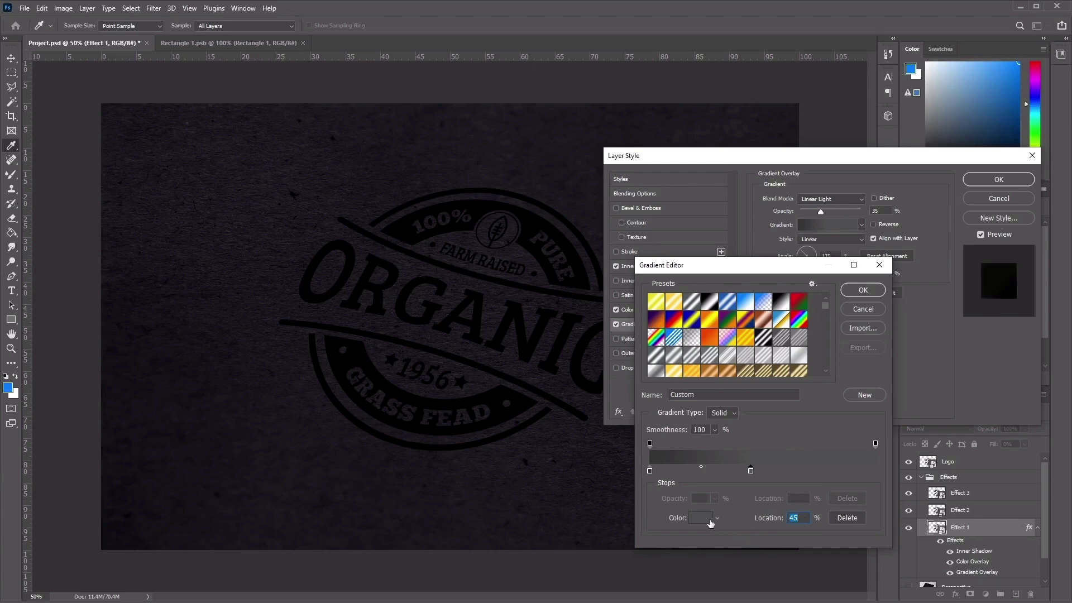
pyautogui.doubleClick(750, 471)
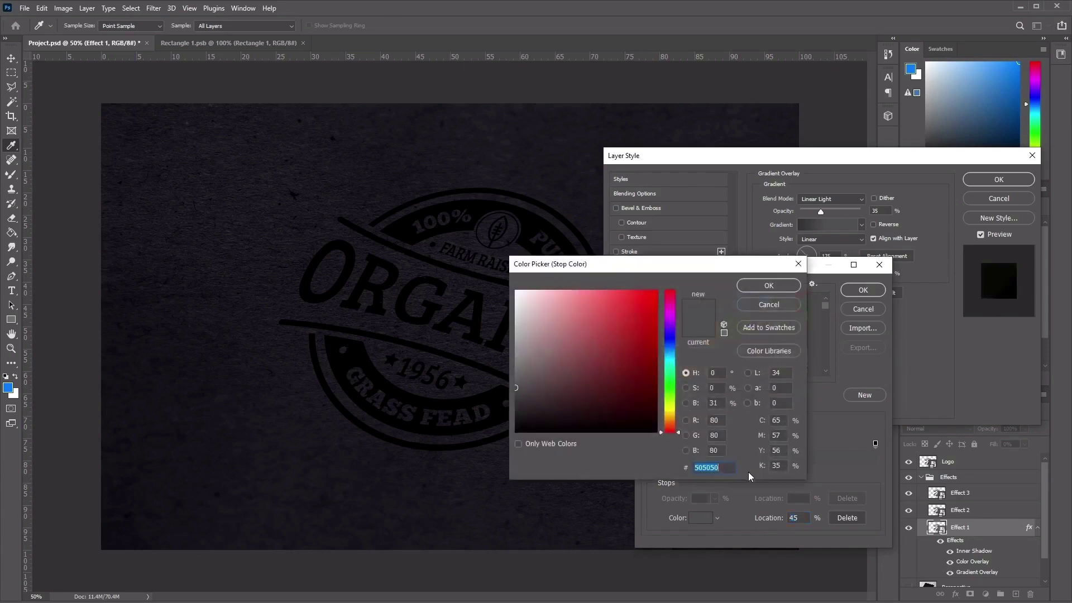
pyautogui.write('3')
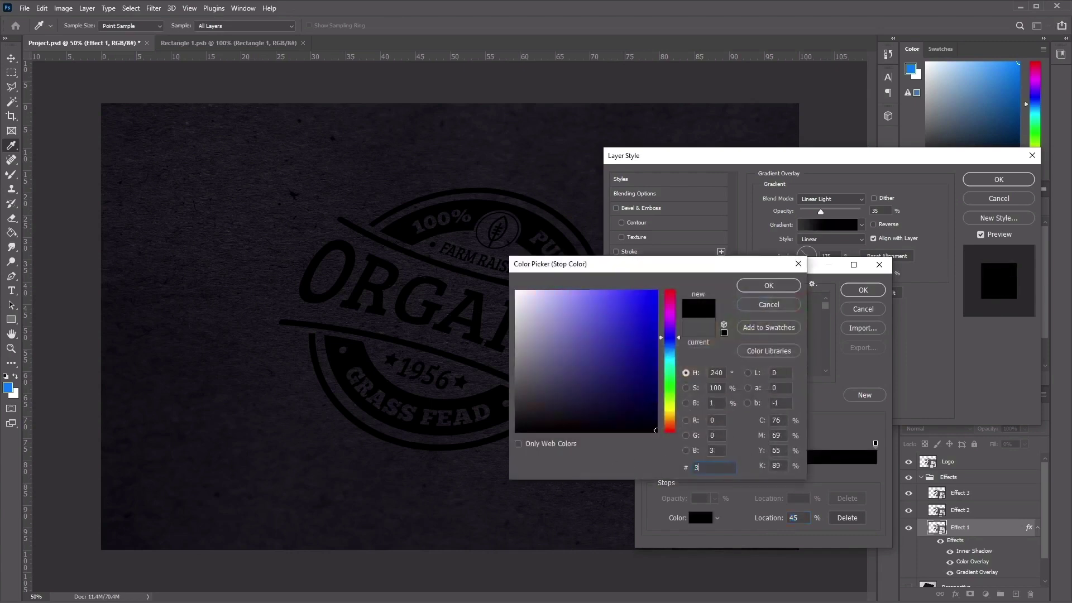
pyautogui.write('43434')
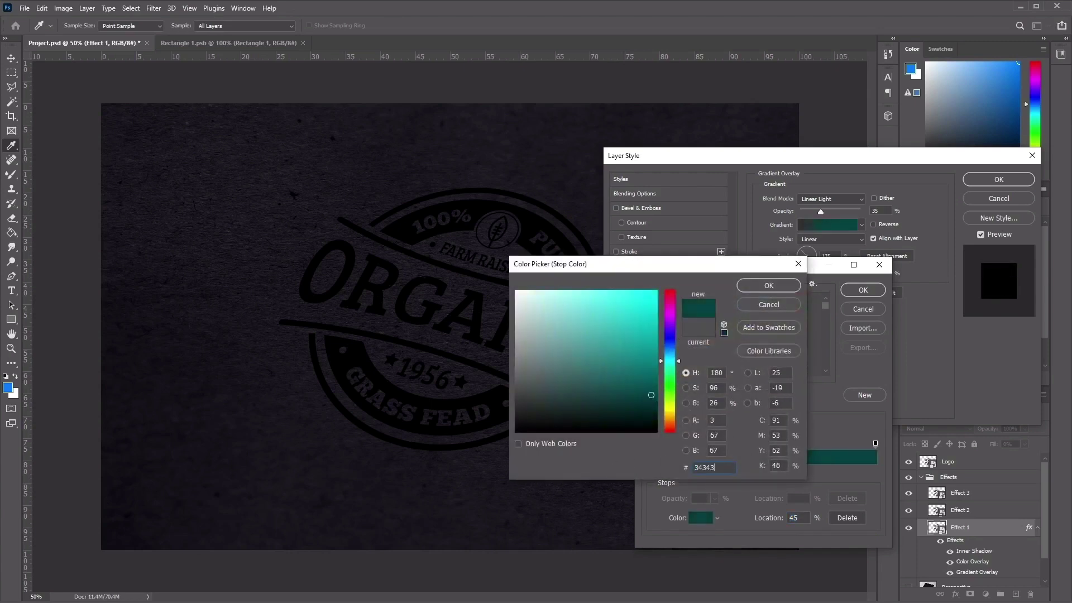
pyautogui.click(750, 288)
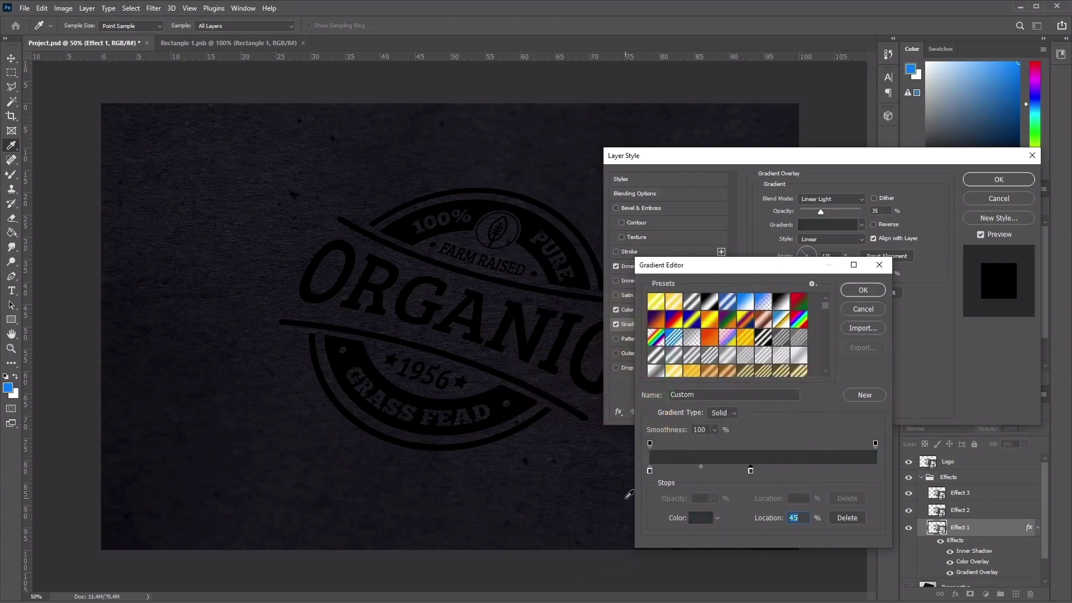
# Set the gradient's starting opacity stop to 75%, then move the end opacity stop to 45% and set its opacity to 0%
pyautogui.click(649, 471)
pyautogui.click(650, 444)
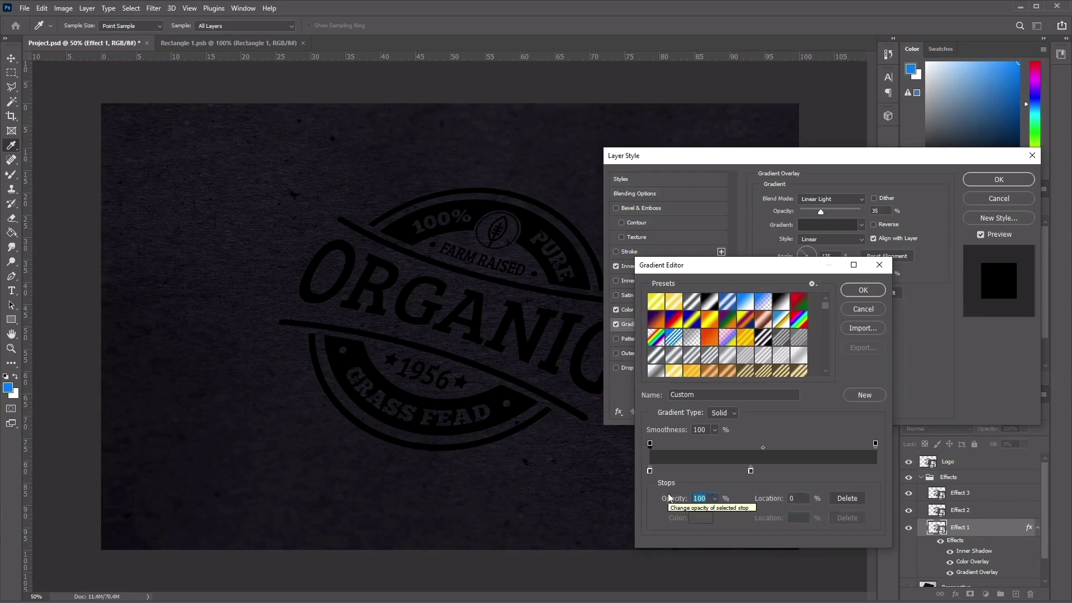
pyautogui.write('75')
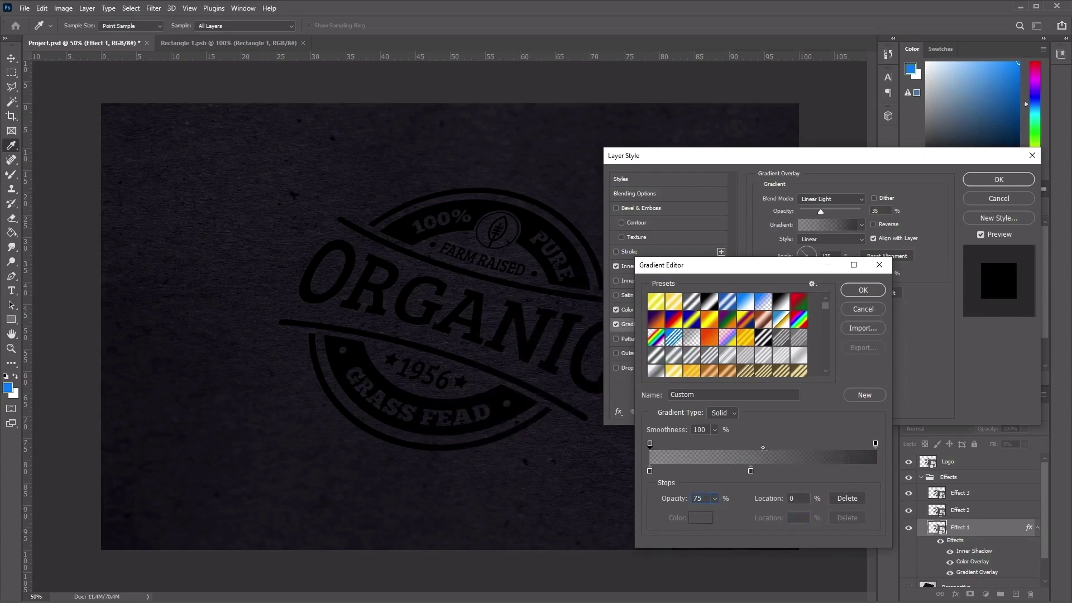
pyautogui.click(876, 443)
pyautogui.moveTo(875, 443); pyautogui.dragTo(753, 449)
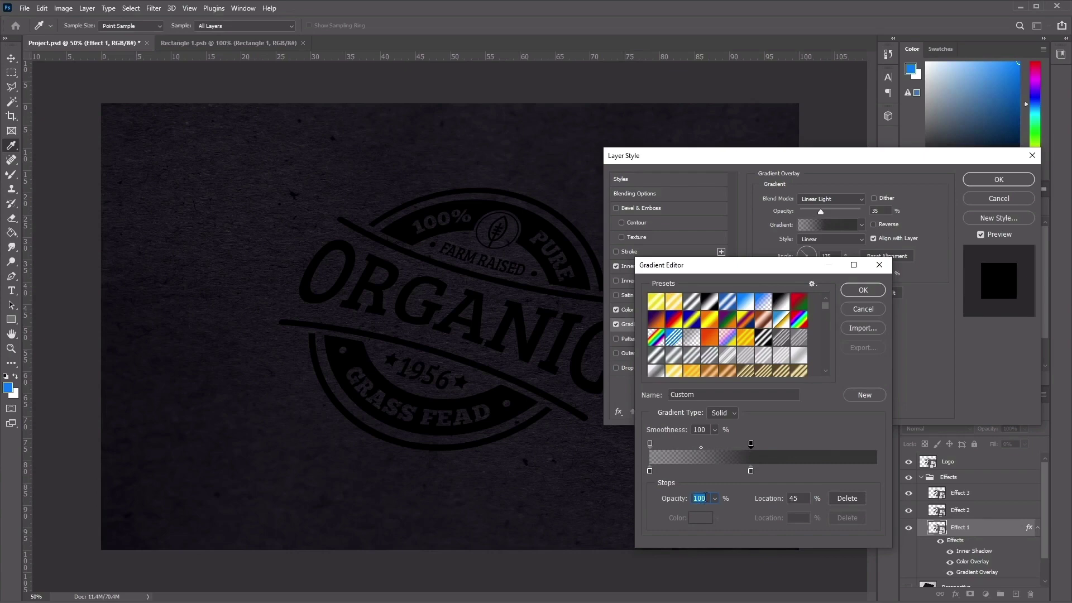
pyautogui.write('0')
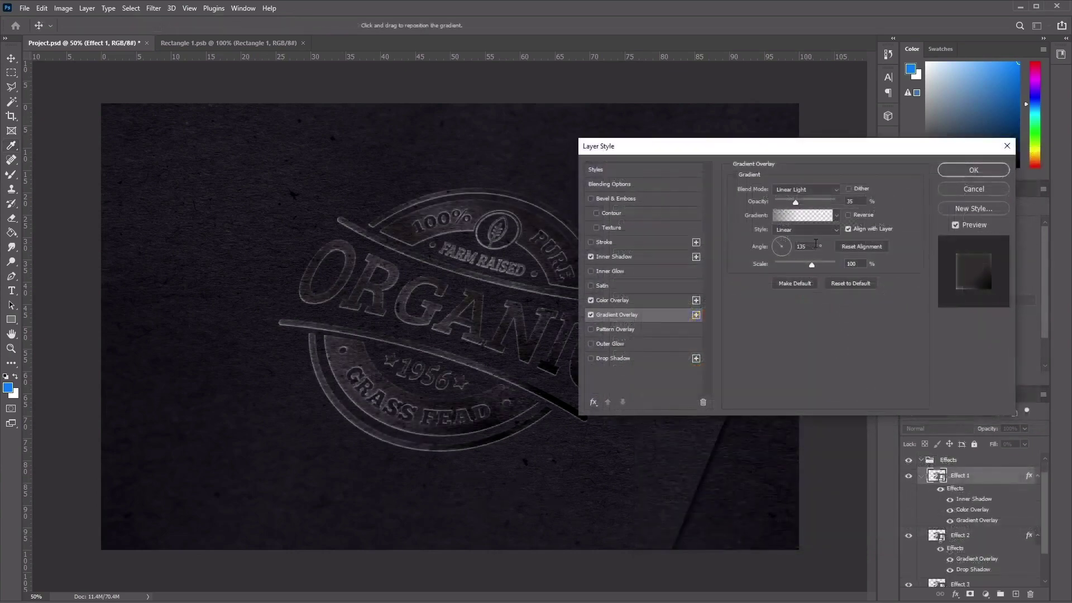
# Set the Gradient Overlay angle of Effect 1 to 115° and apply the layer style
pyautogui.doubleClick(807, 247)
pyautogui.write('115')
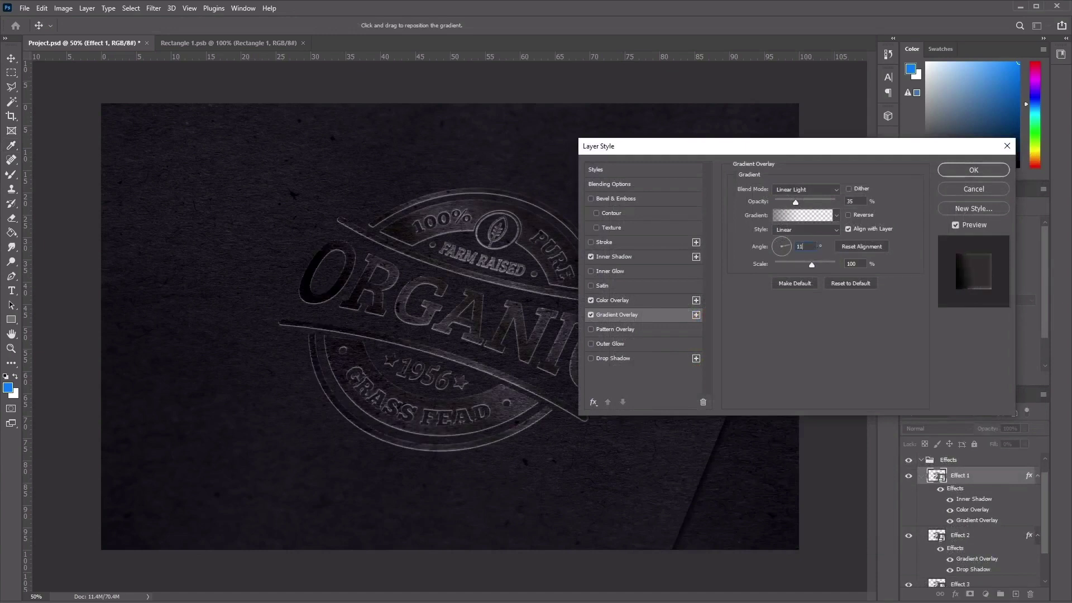
pyautogui.click(962, 165)
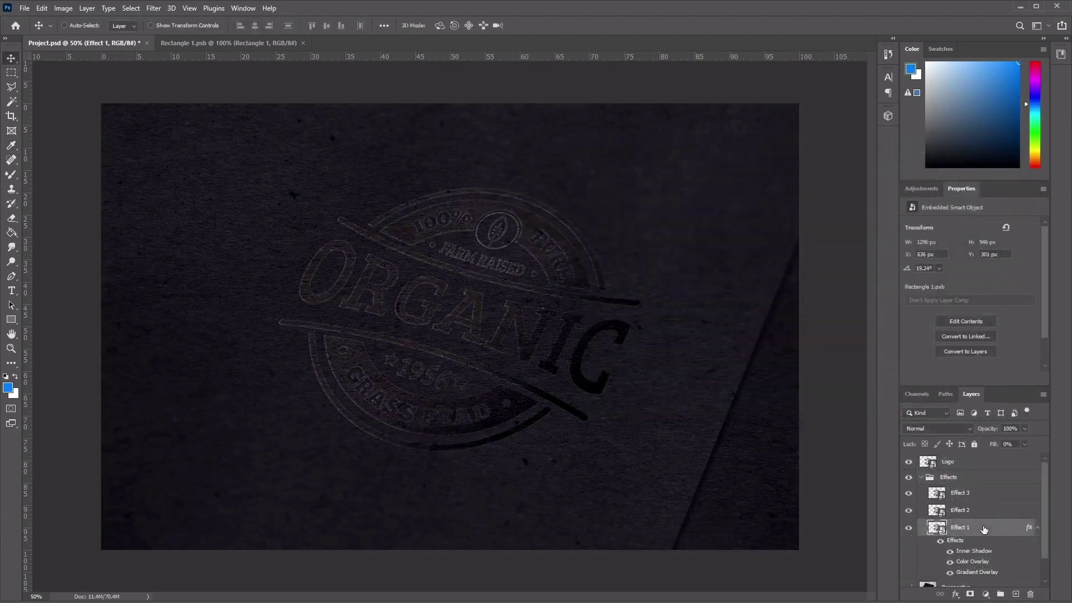
# Reorder the layers in the Effects group so Effect 1 is on top, followed by Effect 2 and Effect 3
pyautogui.moveTo(983, 528); pyautogui.dragTo(999, 495)
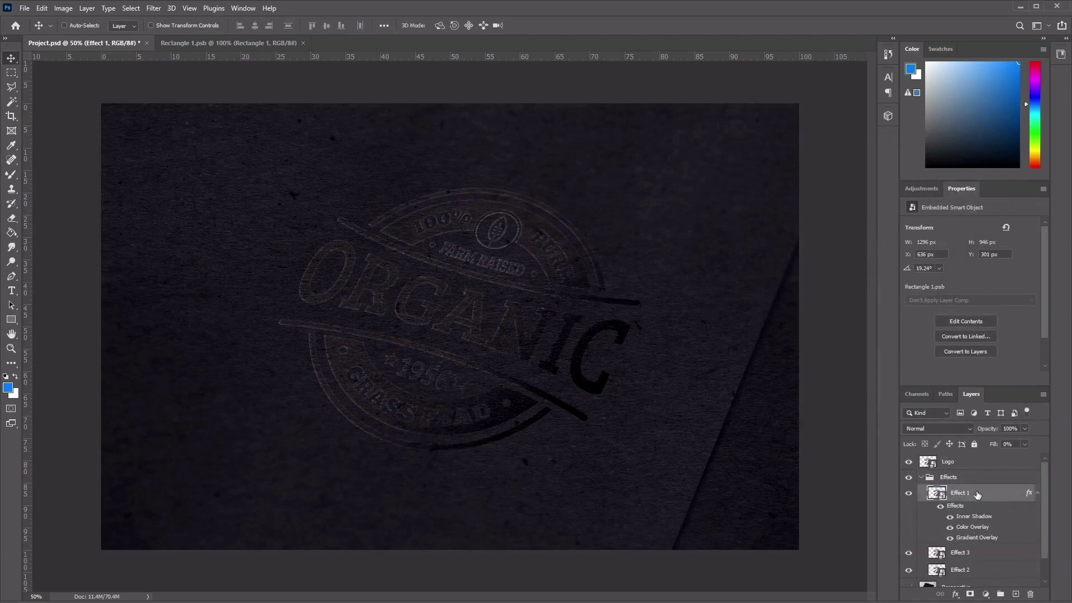
pyautogui.scroll(-1, 975, 502)
pyautogui.moveTo(976, 554); pyautogui.dragTo(977, 528)
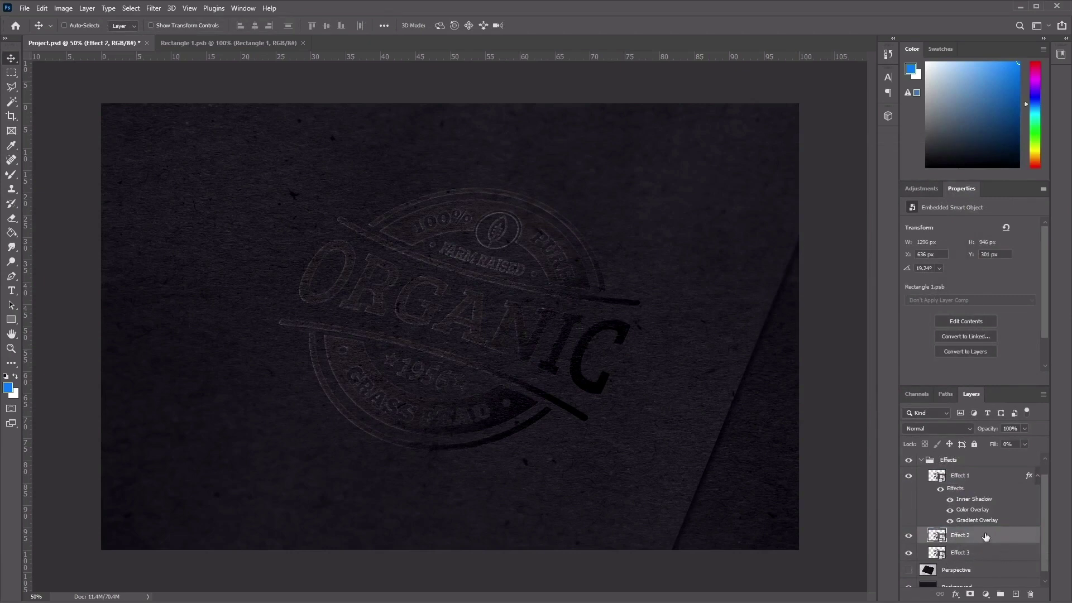
# Add a Gradient Overlay to Effect 2 in Overlay mode with 75% opacity and a 45° angle
pyautogui.rightClick(957, 535)
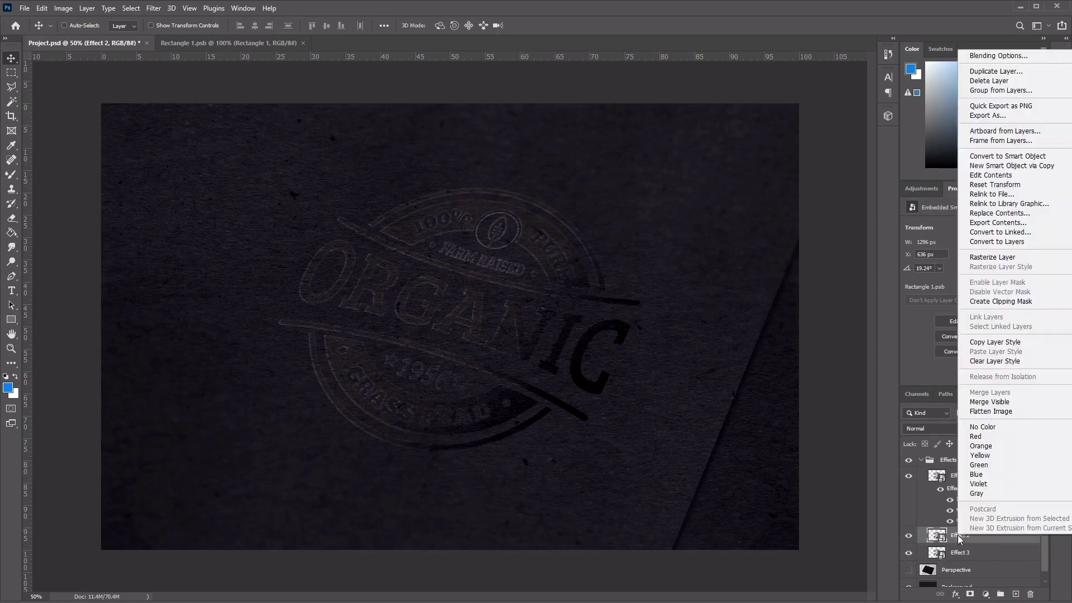
pyautogui.click(991, 55)
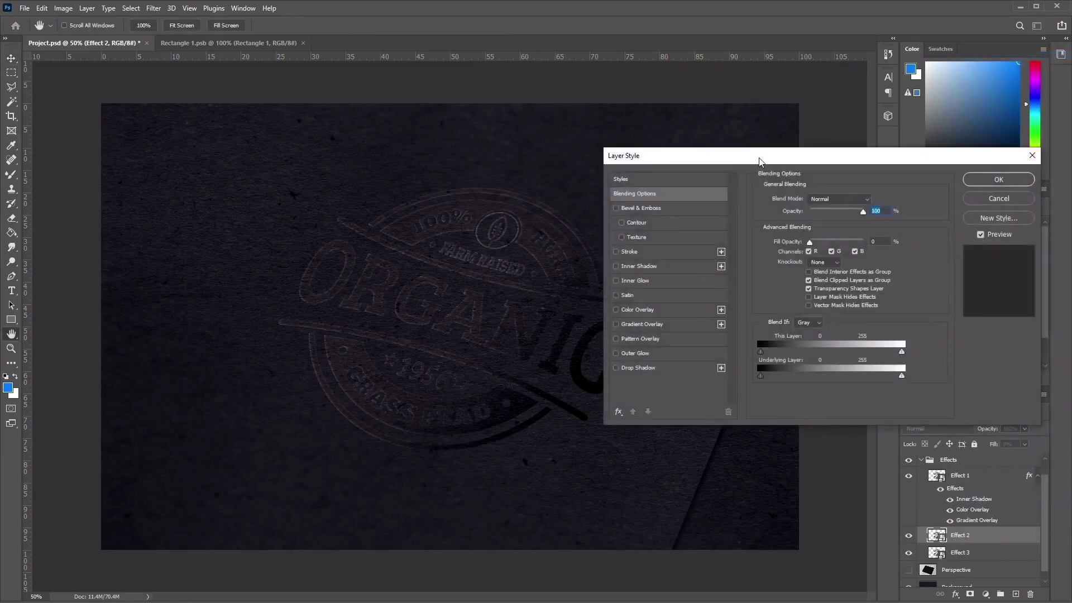
pyautogui.moveTo(759, 161); pyautogui.dragTo(734, 152)
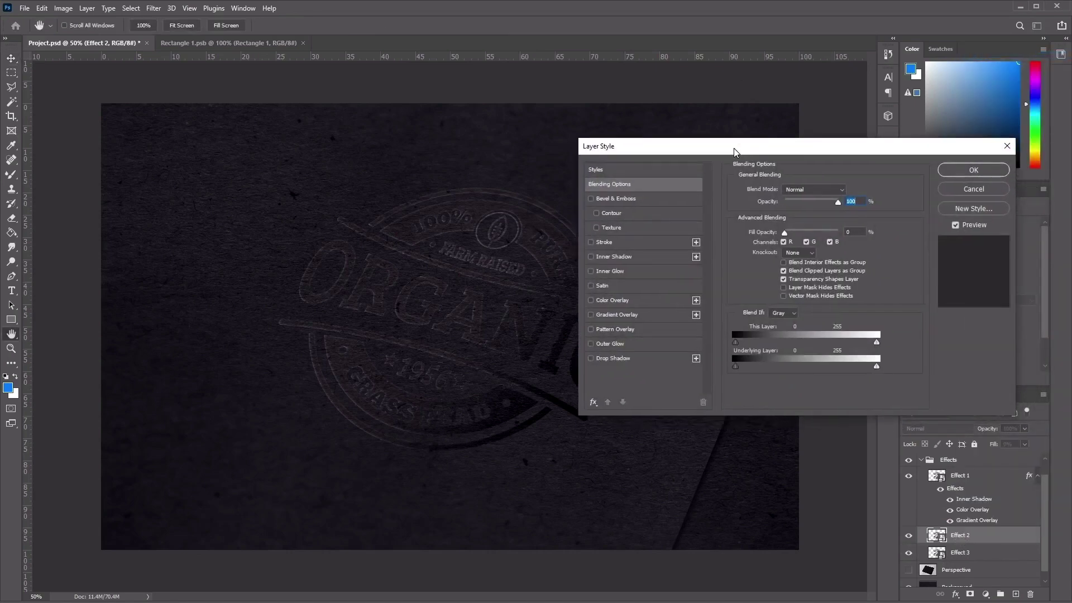
pyautogui.click(621, 315)
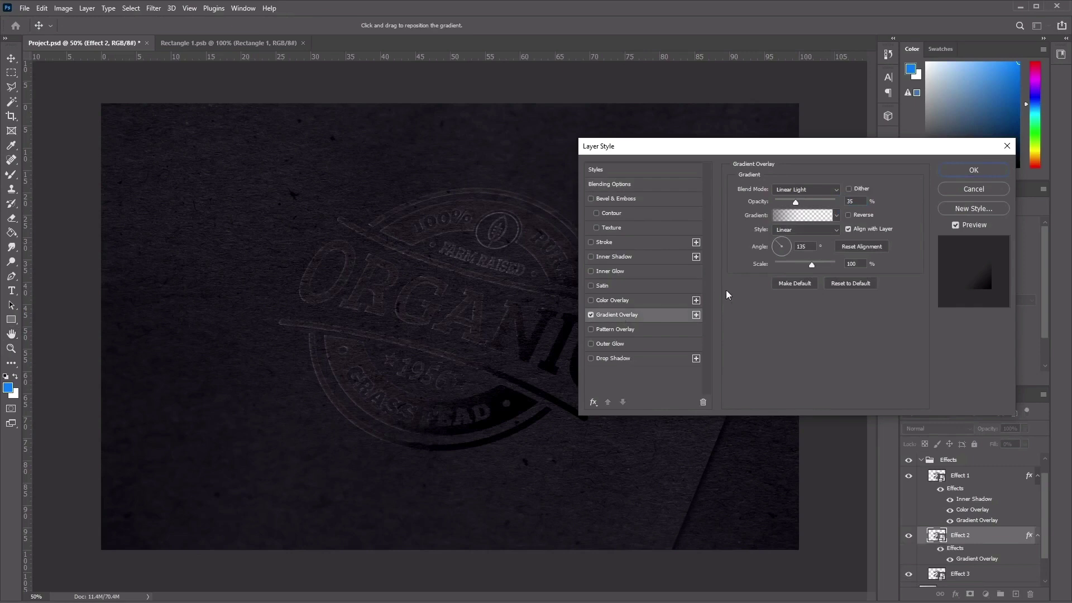
pyautogui.click(796, 191)
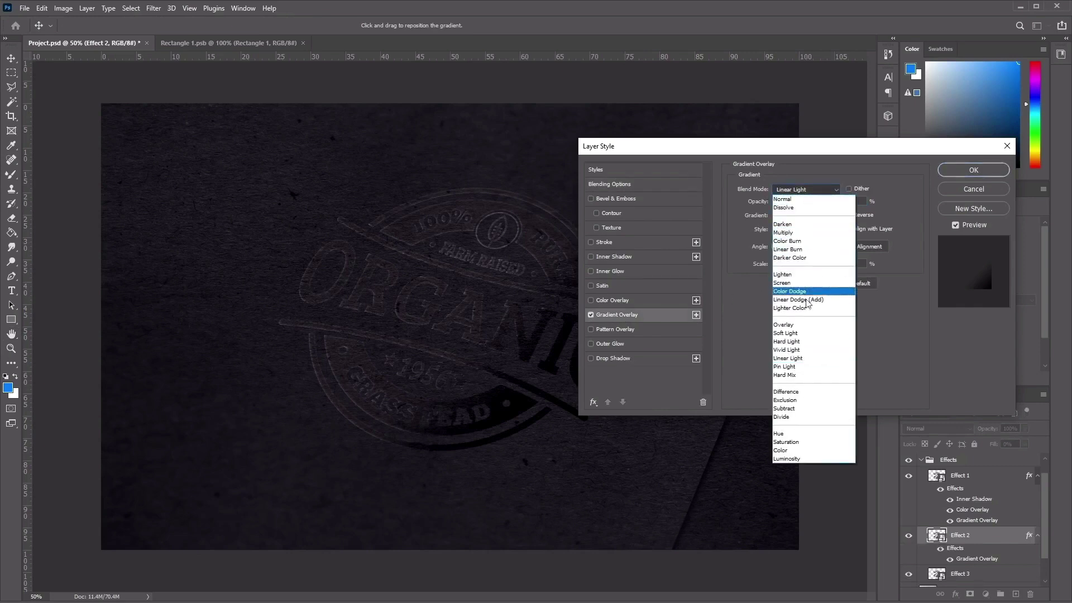
pyautogui.click(810, 324)
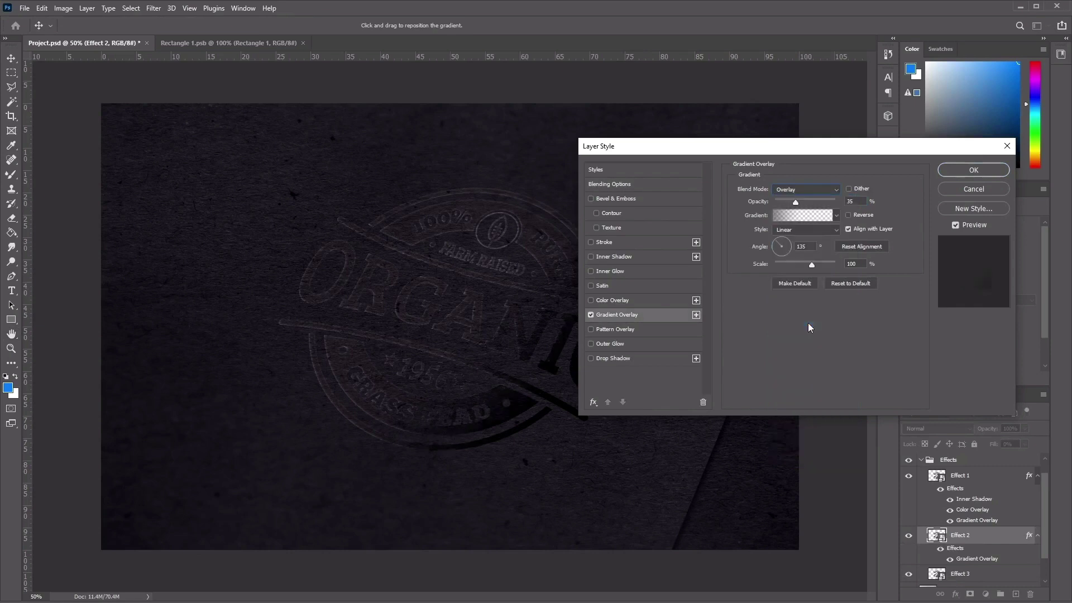
pyautogui.click(851, 201)
pyautogui.write('75')
pyautogui.click(798, 246)
pyautogui.write('45')
# Edit Effect 2's overlay gradient, setting the starting color stop to bdbbb6
pyautogui.click(793, 215)
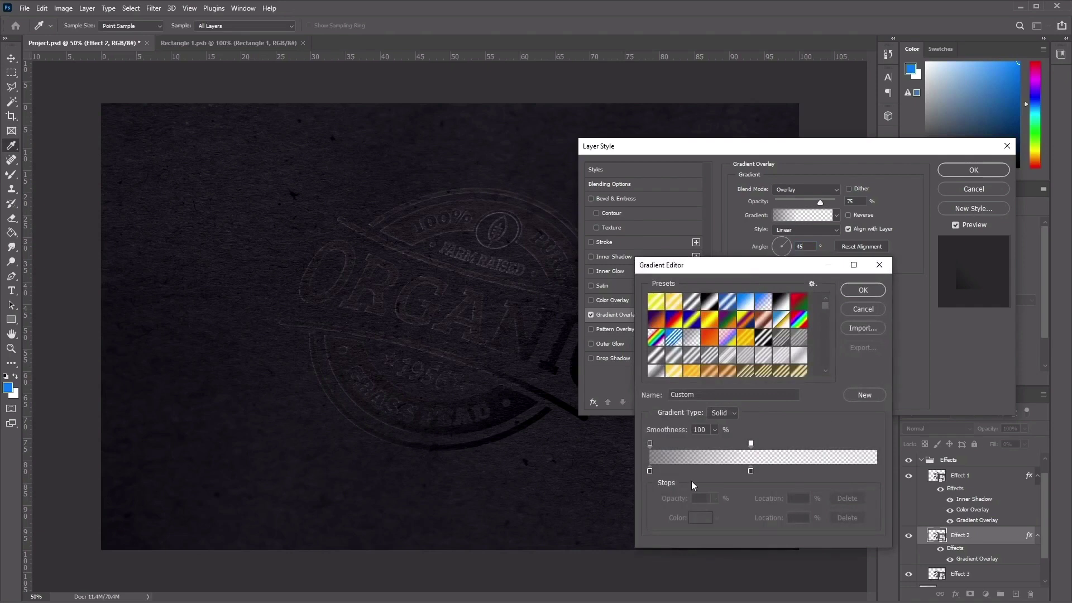
pyautogui.click(649, 472)
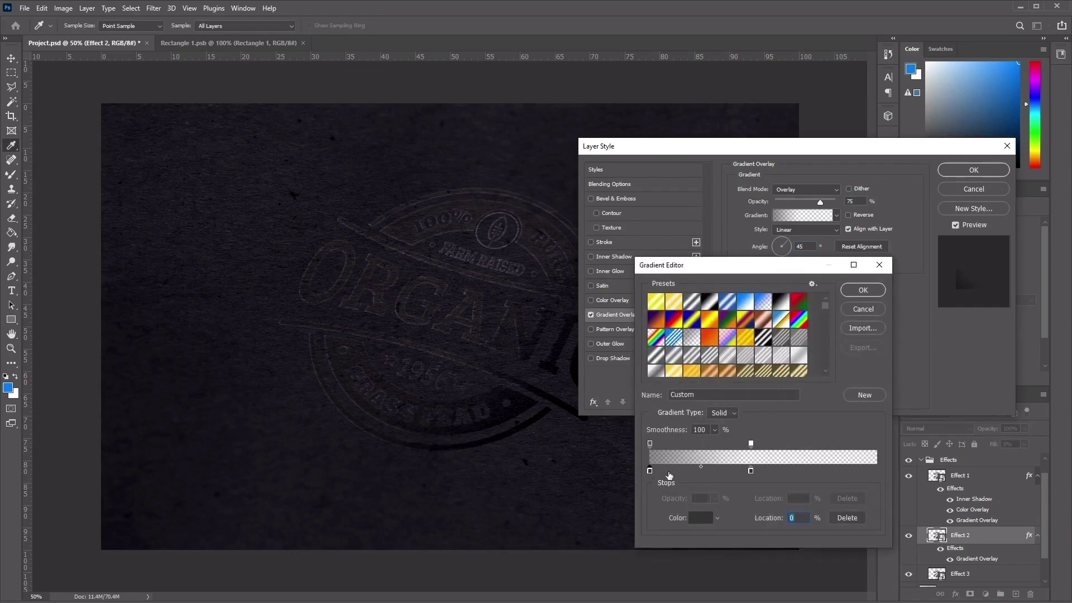
pyautogui.click(691, 518)
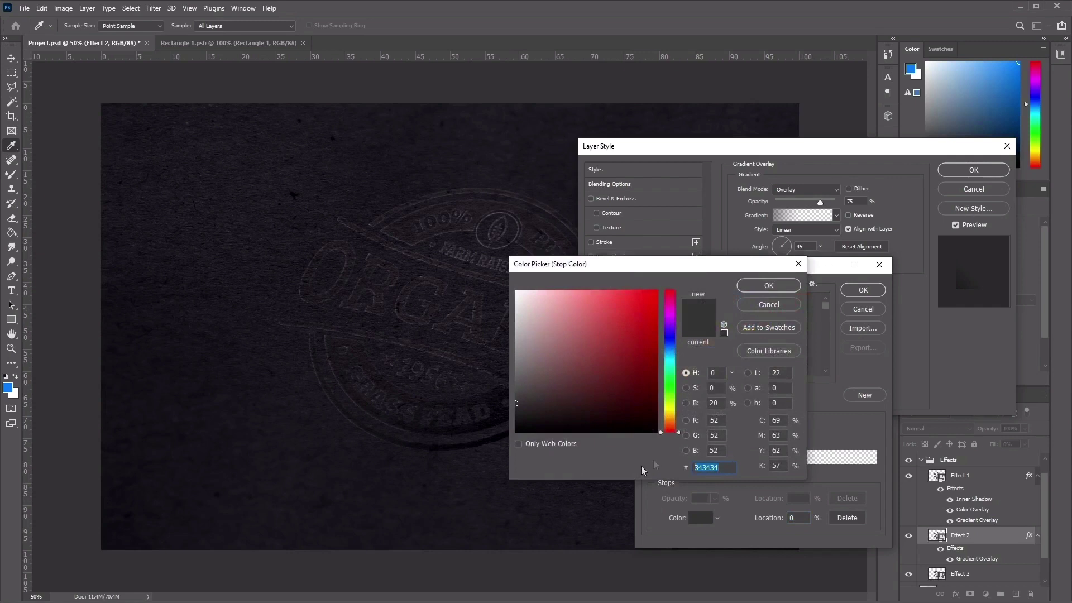
pyautogui.write('bd')
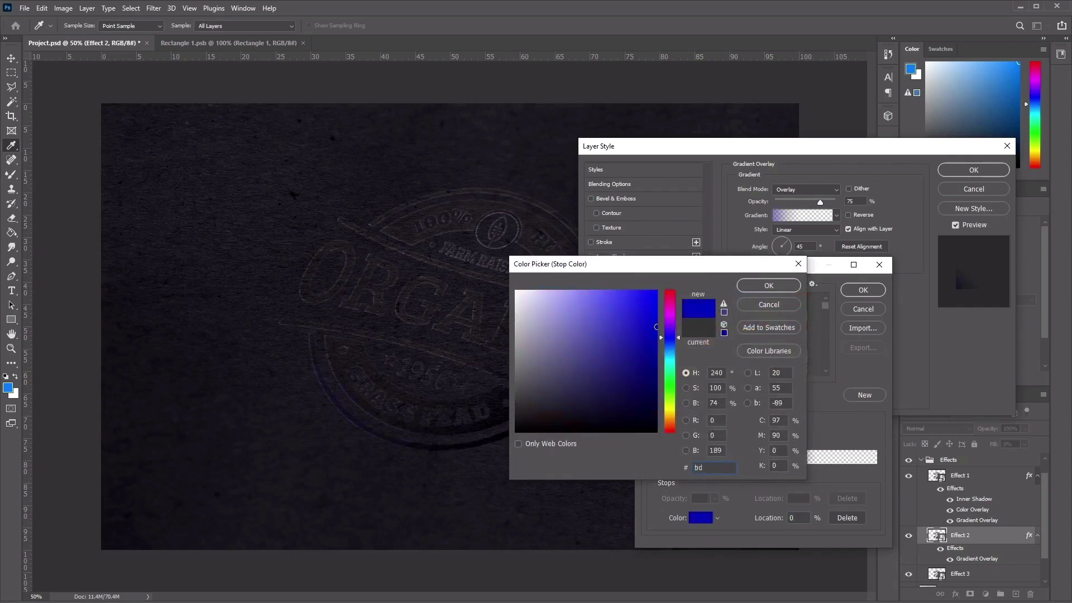
pyautogui.write('bbb')
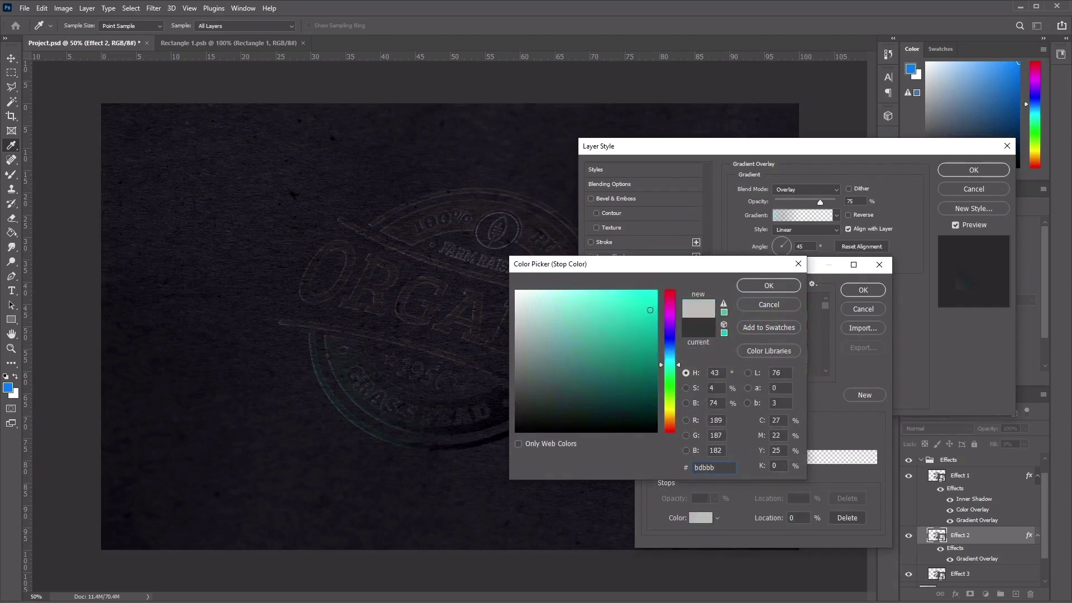
pyautogui.write('6')
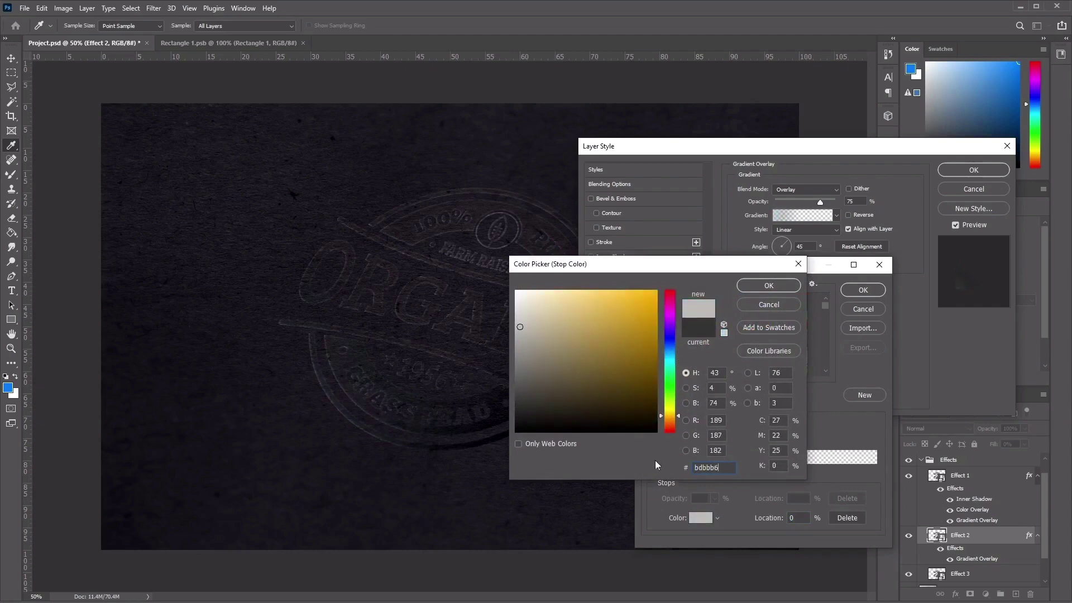
pyautogui.click(789, 288)
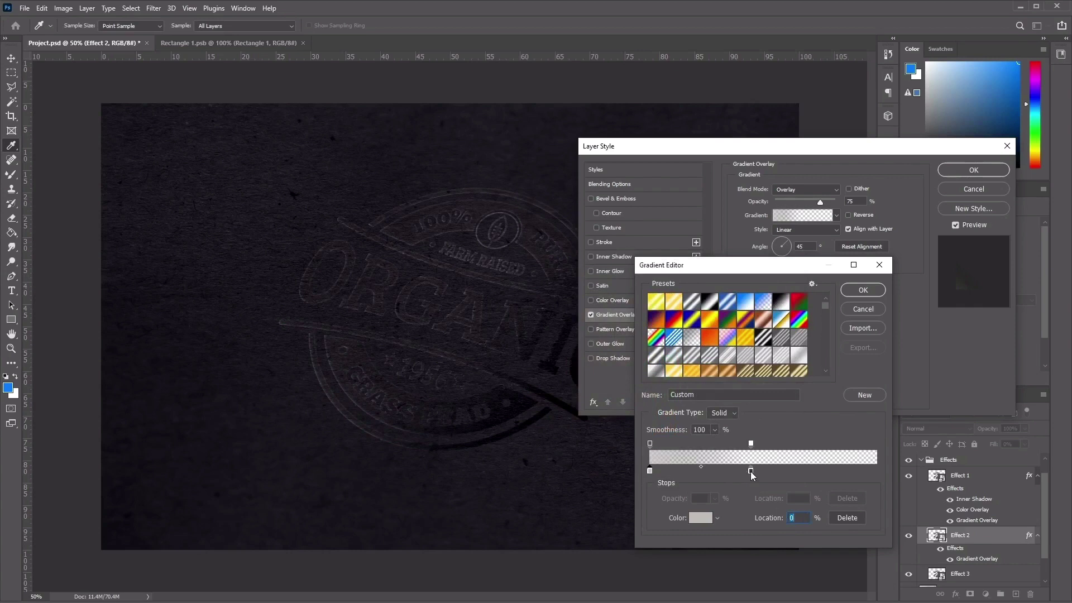
# Move the gradient's second color stop to 18% and set its color to ffffff
pyautogui.click(750, 471)
pyautogui.write('18')
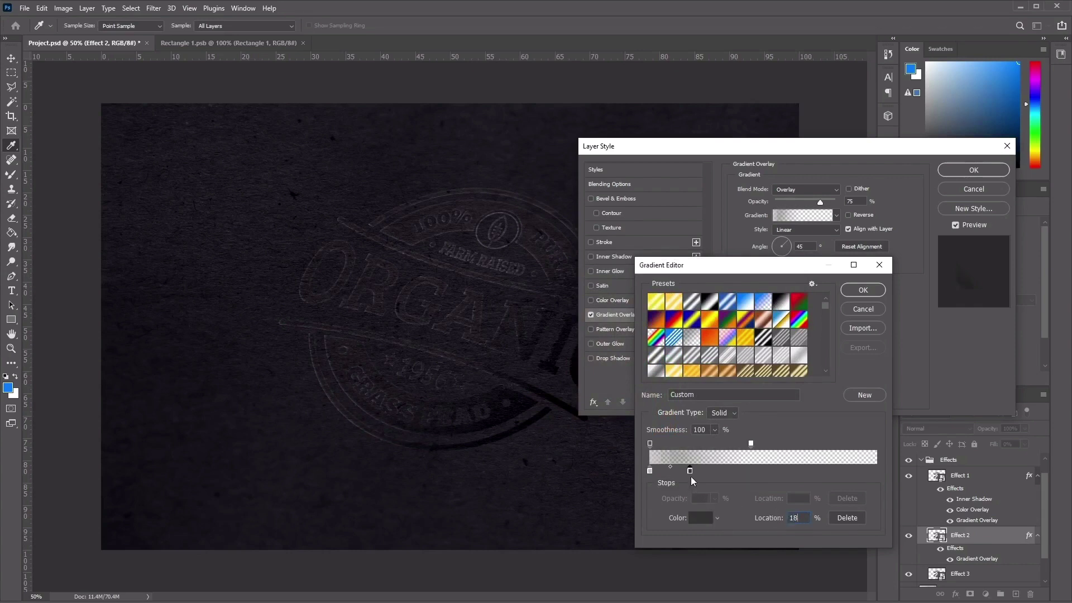
pyautogui.click(701, 519)
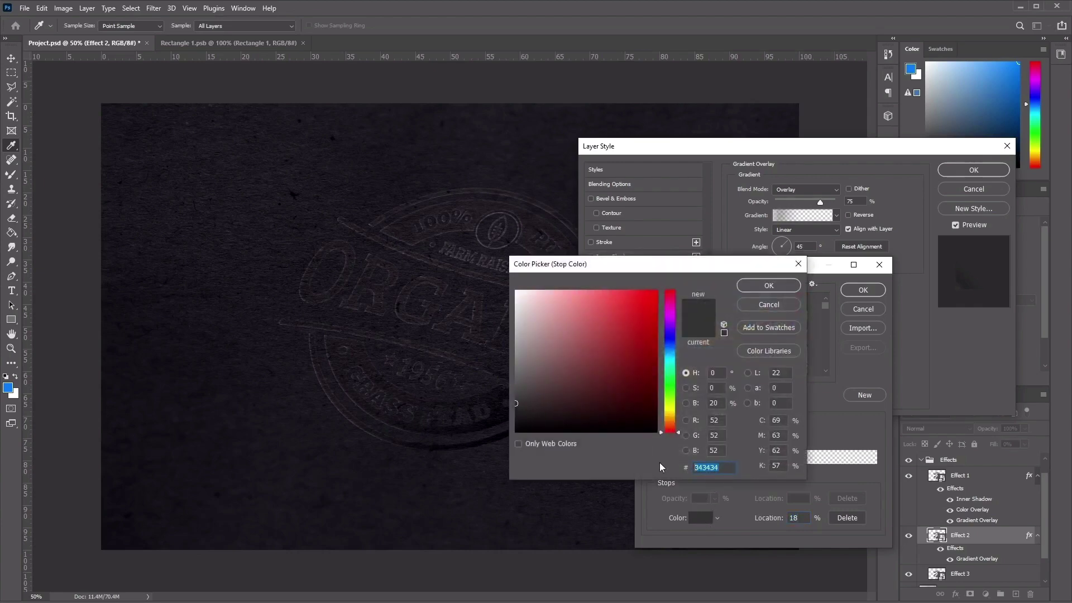
pyautogui.write('ffff')
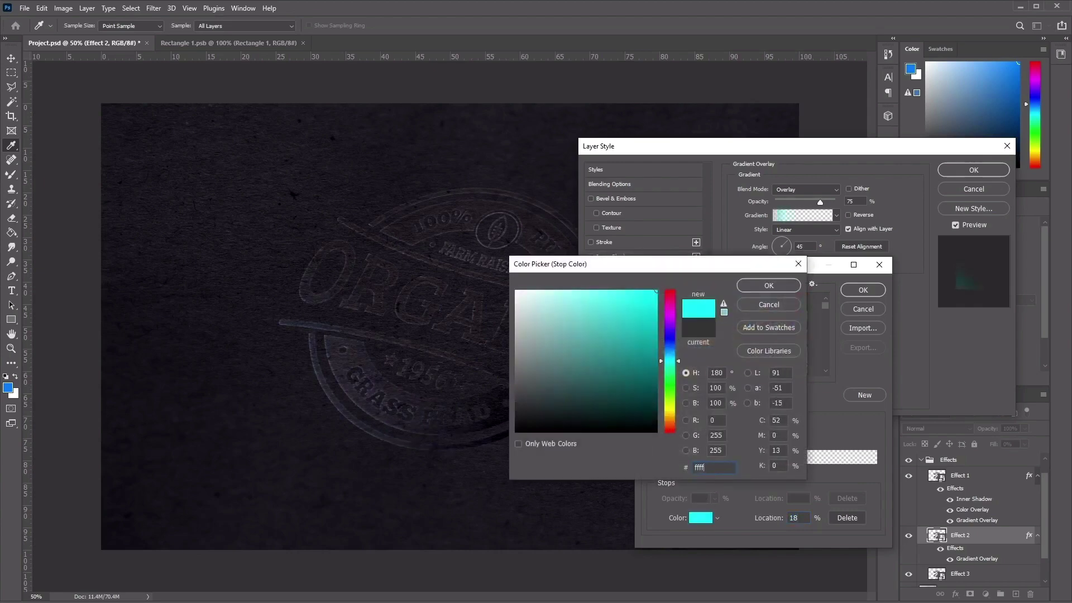
pyautogui.write('ff')
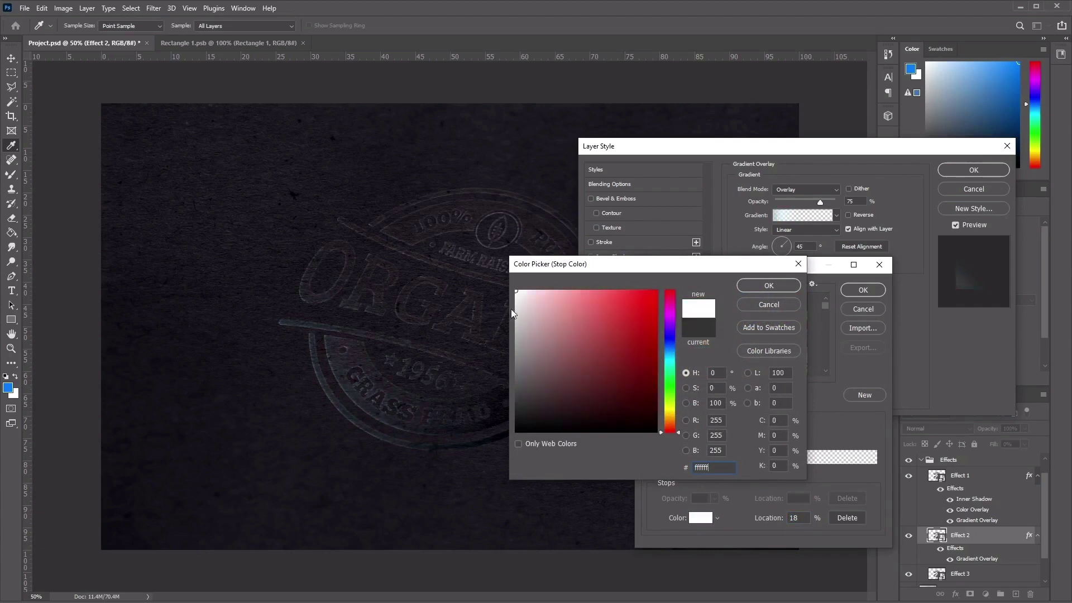
pyautogui.click(752, 285)
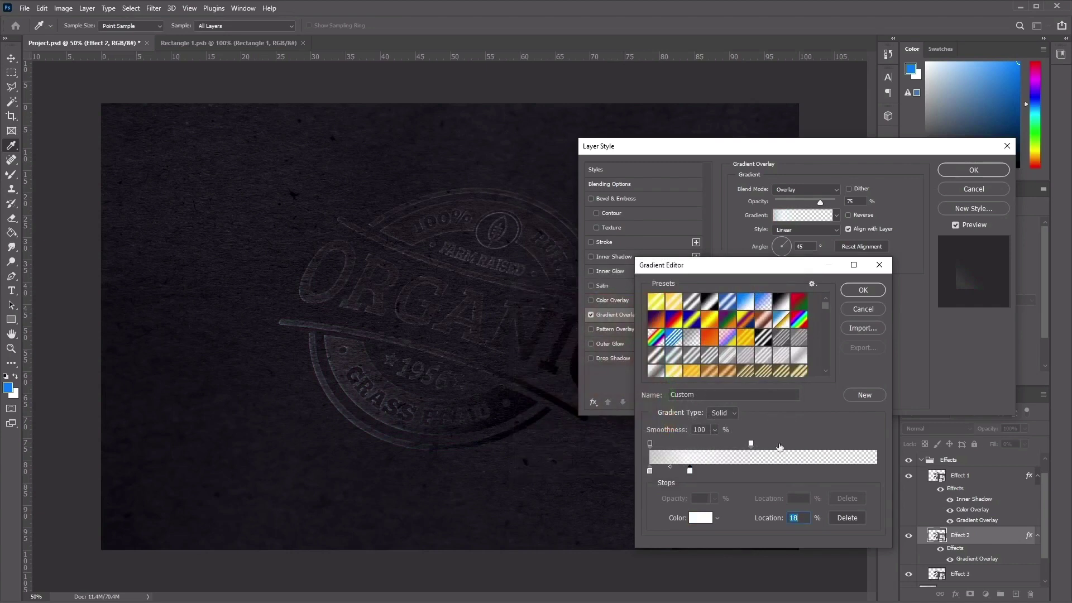
# Add a third color stop to the gradient at 33% and set its color to 85816f
pyautogui.click(741, 471)
pyautogui.write('33')
pyautogui.click(723, 470)
pyautogui.click(702, 519)
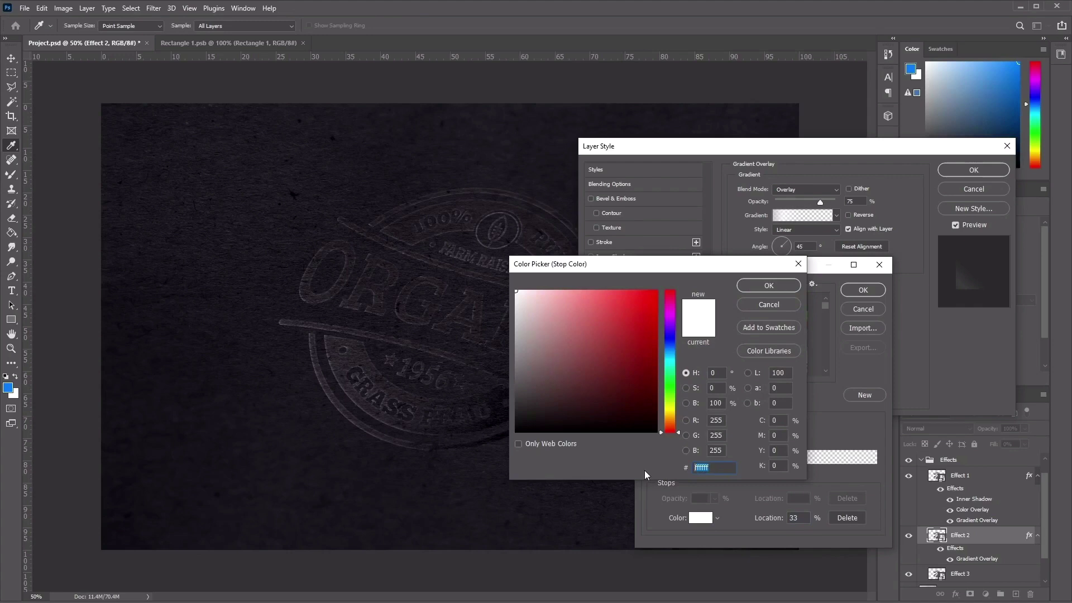
pyautogui.write('85')
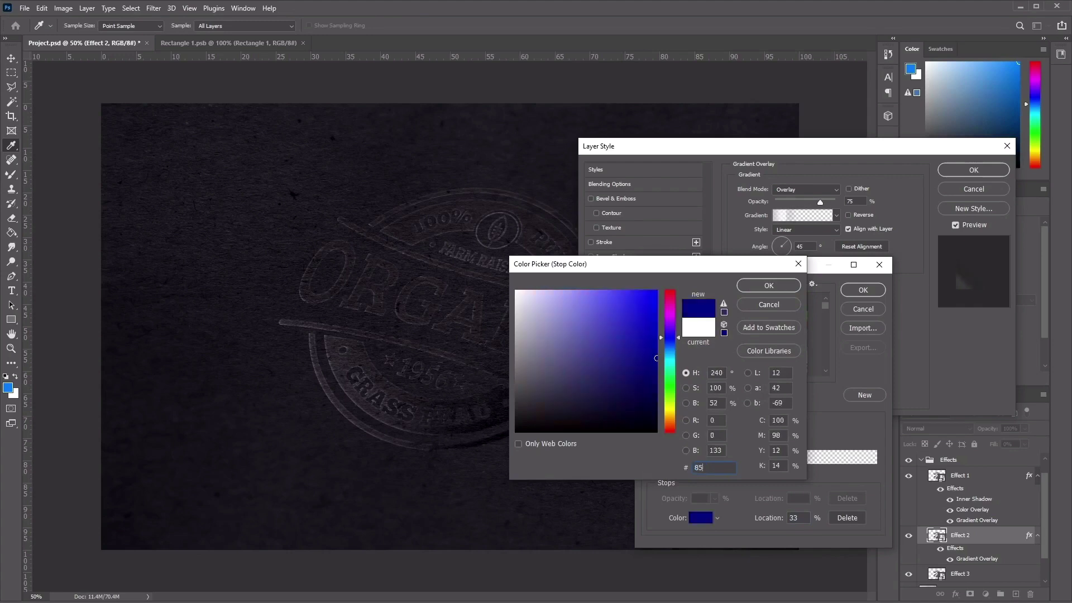
pyautogui.write('816f')
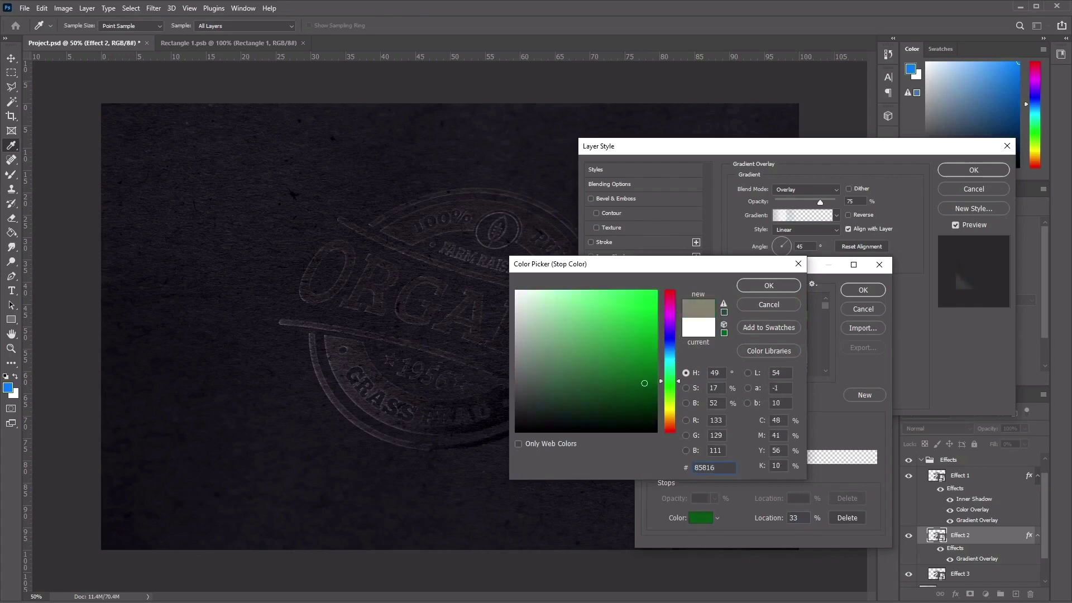
pyautogui.click(780, 289)
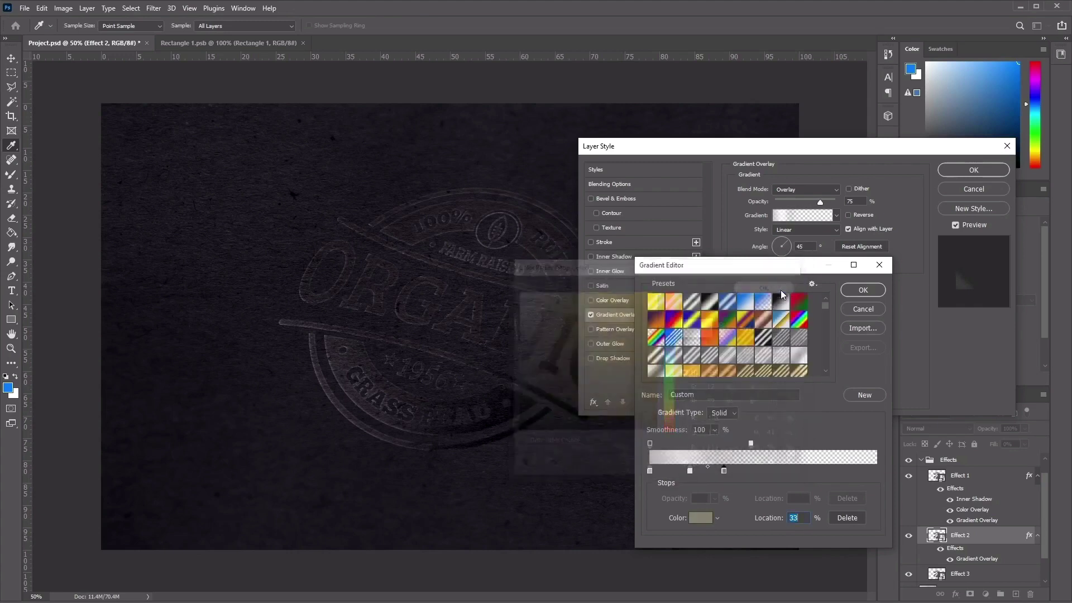
# Add a fourth color stop to the gradient at 46% and set its color to ffffff
pyautogui.click(769, 471)
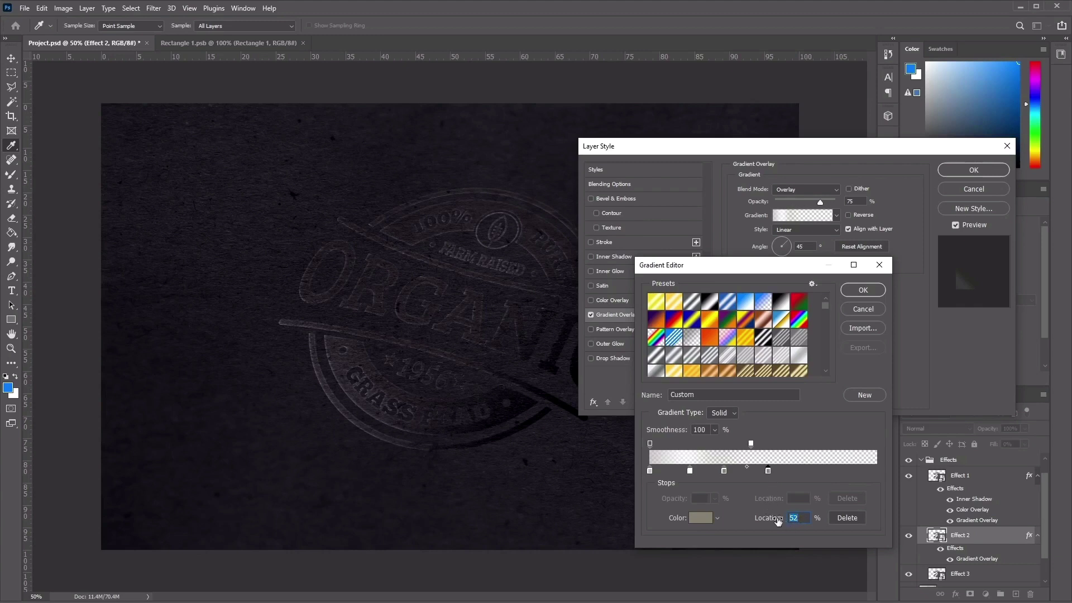
pyautogui.moveTo(777, 520); pyautogui.dragTo(774, 519)
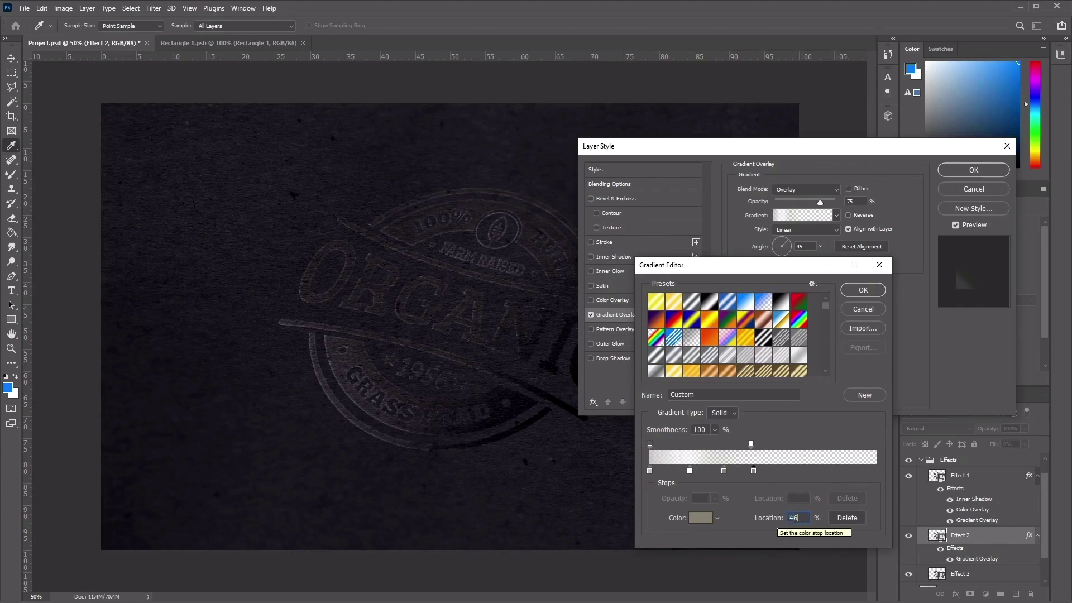
pyautogui.click(707, 518)
pyautogui.write('ffffff')
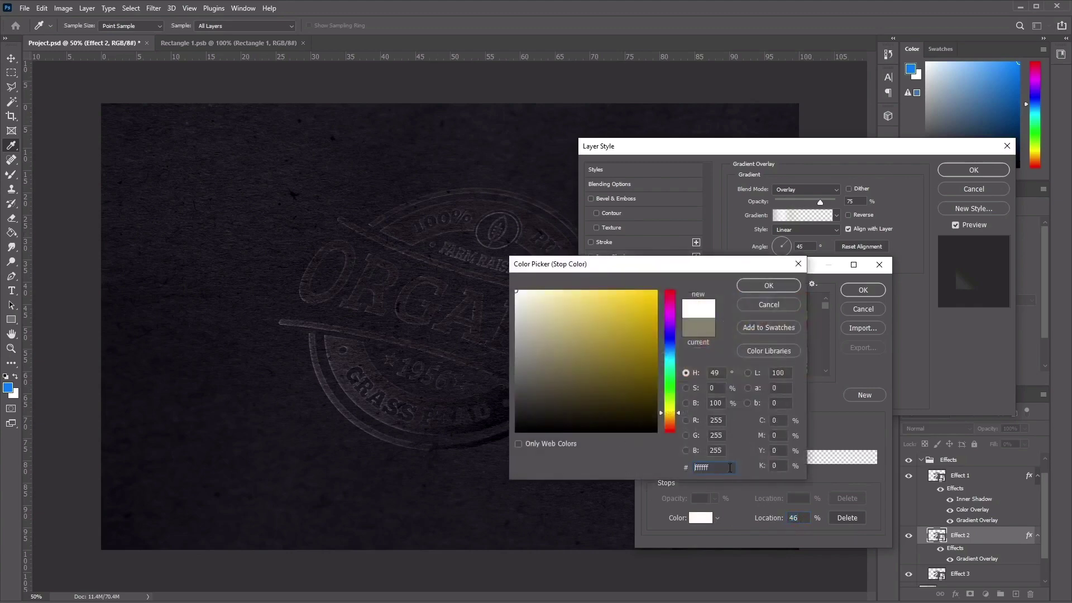
pyautogui.click(777, 286)
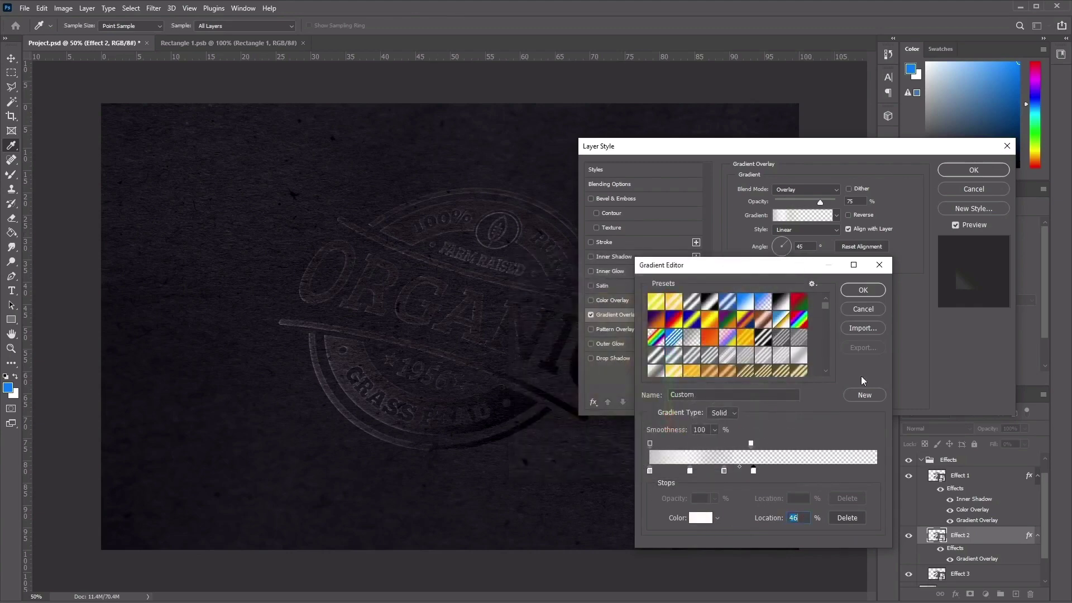
# Add a fifth color stop to the gradient at 54% and set its color to 716d54
pyautogui.click(789, 472)
pyautogui.write('54')
pyautogui.click(701, 518)
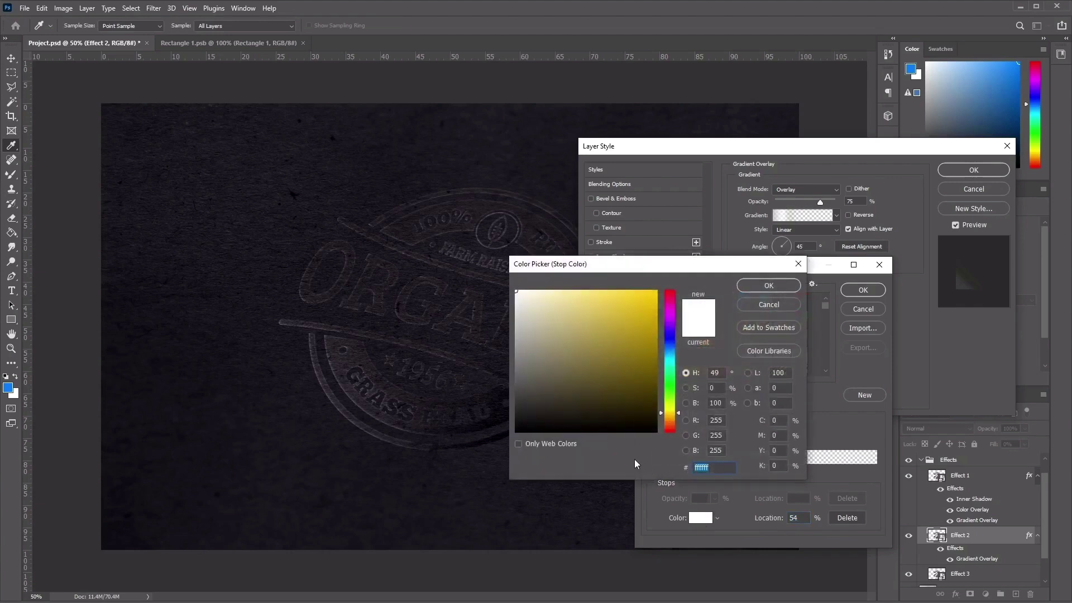
pyautogui.write('716')
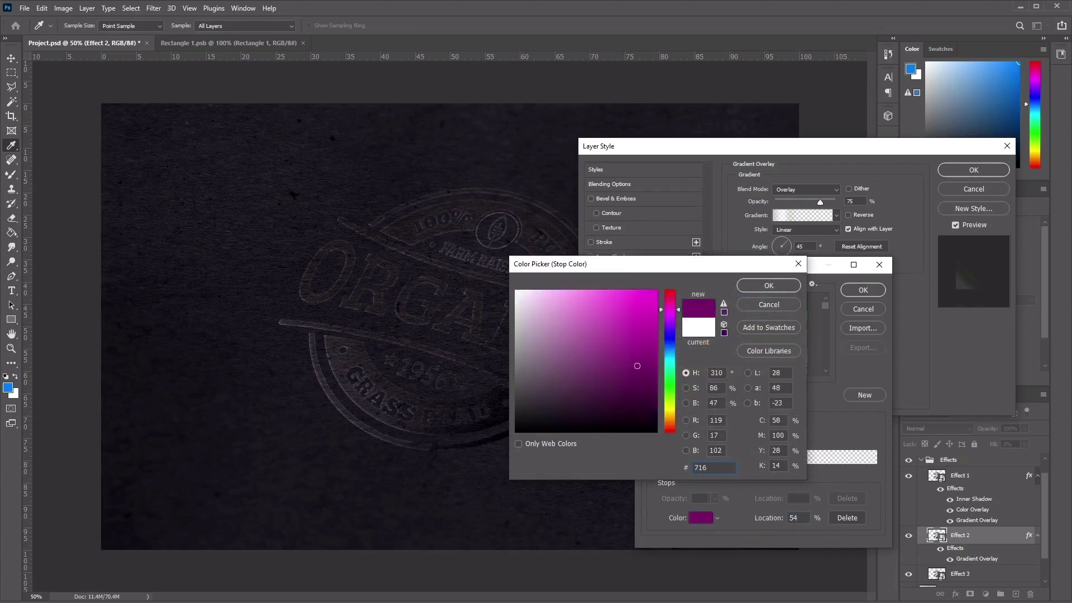
pyautogui.write('d54')
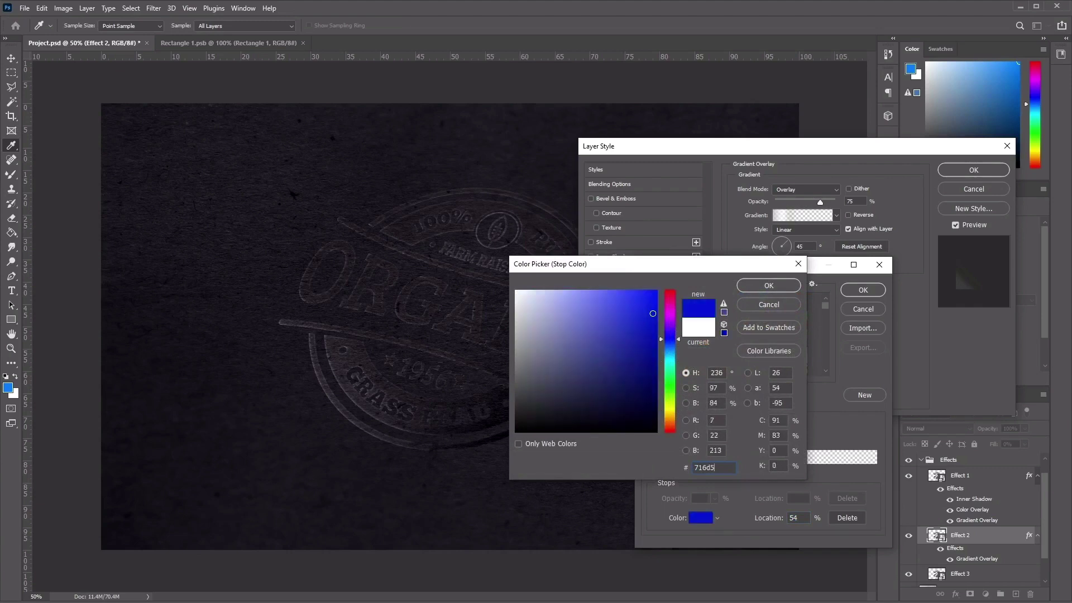
pyautogui.click(768, 285)
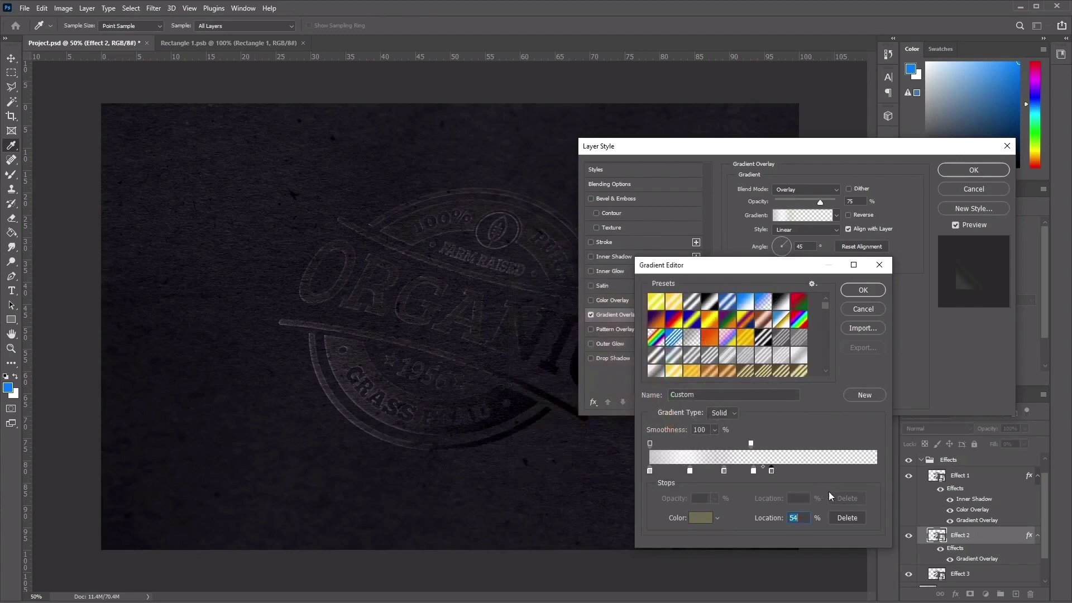
# Add a sixth color stop to the gradient at 66% and set its color to ffffff
pyautogui.click(799, 472)
pyautogui.click(701, 517)
pyautogui.moveTo(551, 369); pyautogui.dragTo(509, 265)
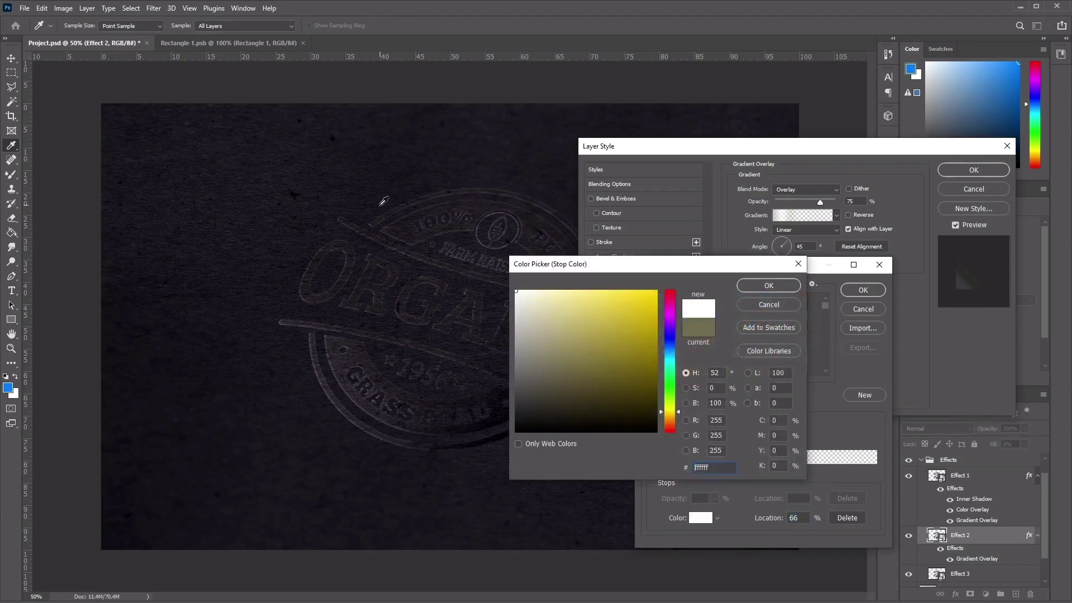
pyautogui.click(768, 286)
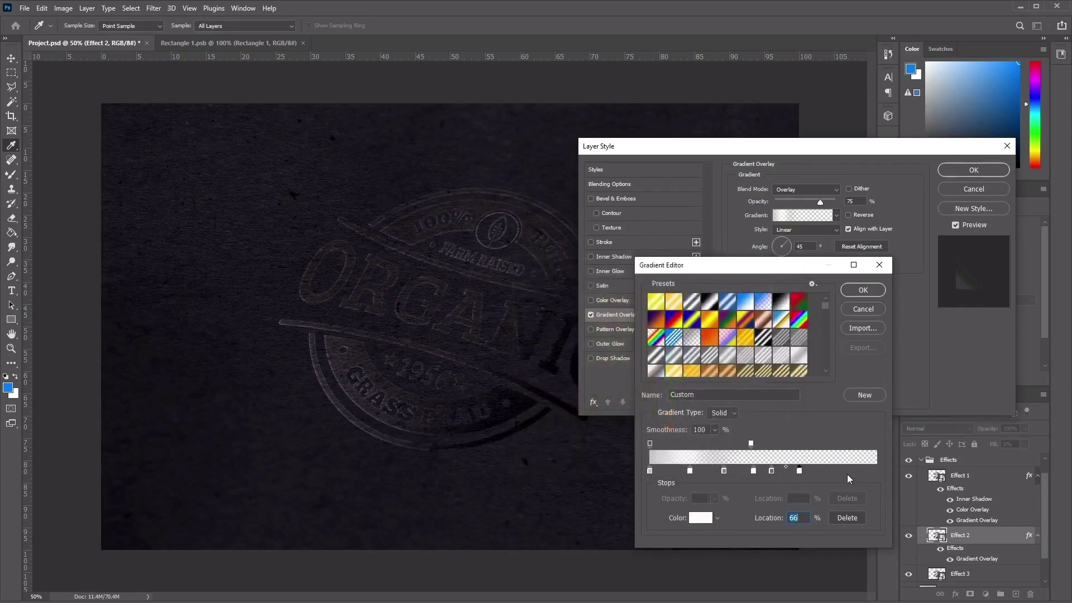
# Add a seventh color stop to the gradient at 82% and set its color to 65625a
pyautogui.click(839, 472)
pyautogui.write('82')
pyautogui.click(700, 518)
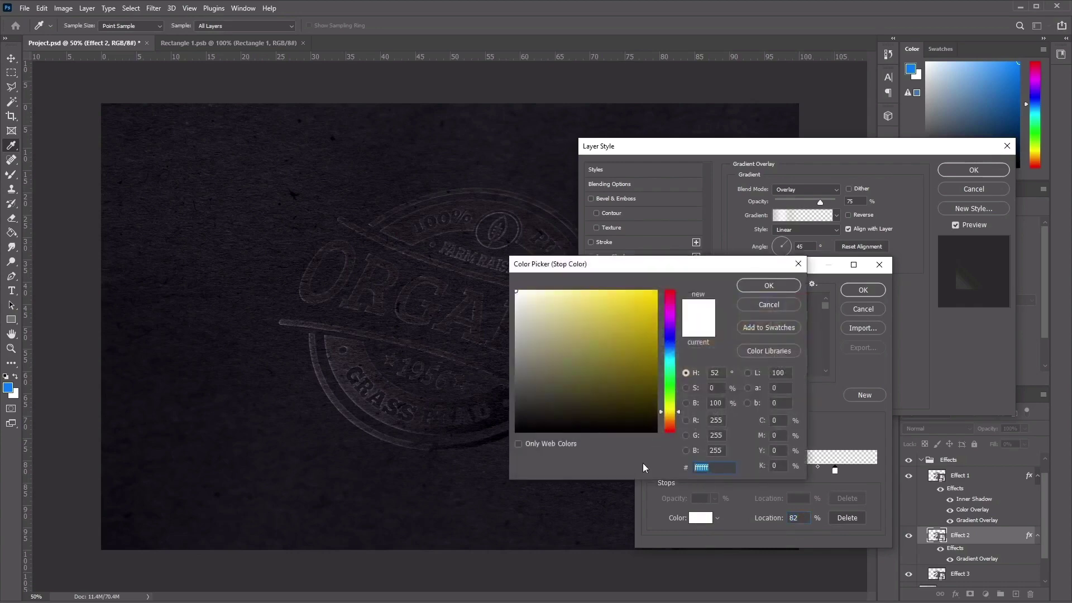
pyautogui.write('6')
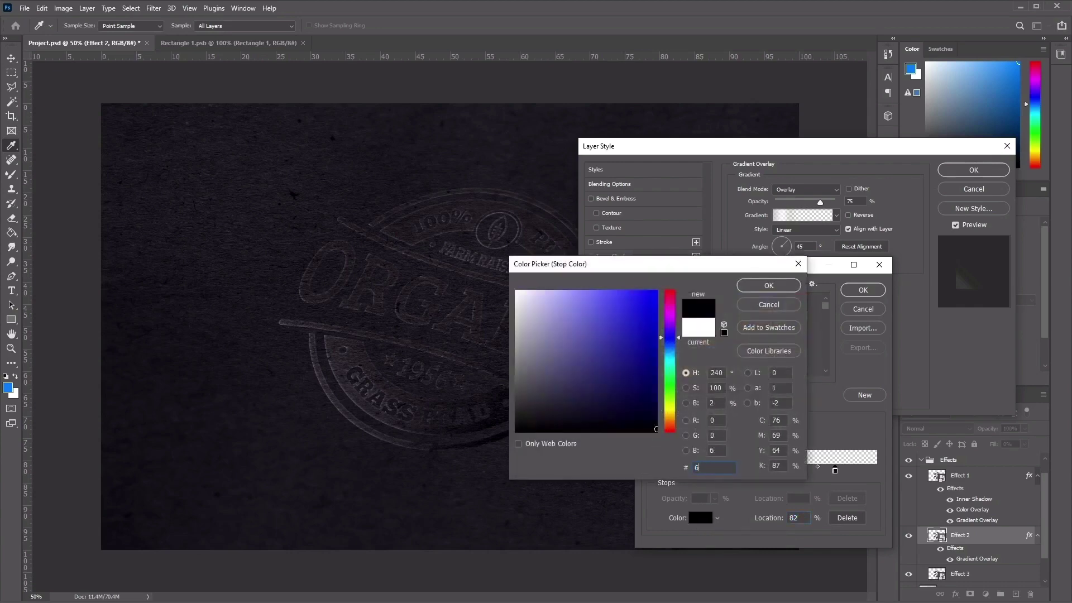
pyautogui.write('5625a')
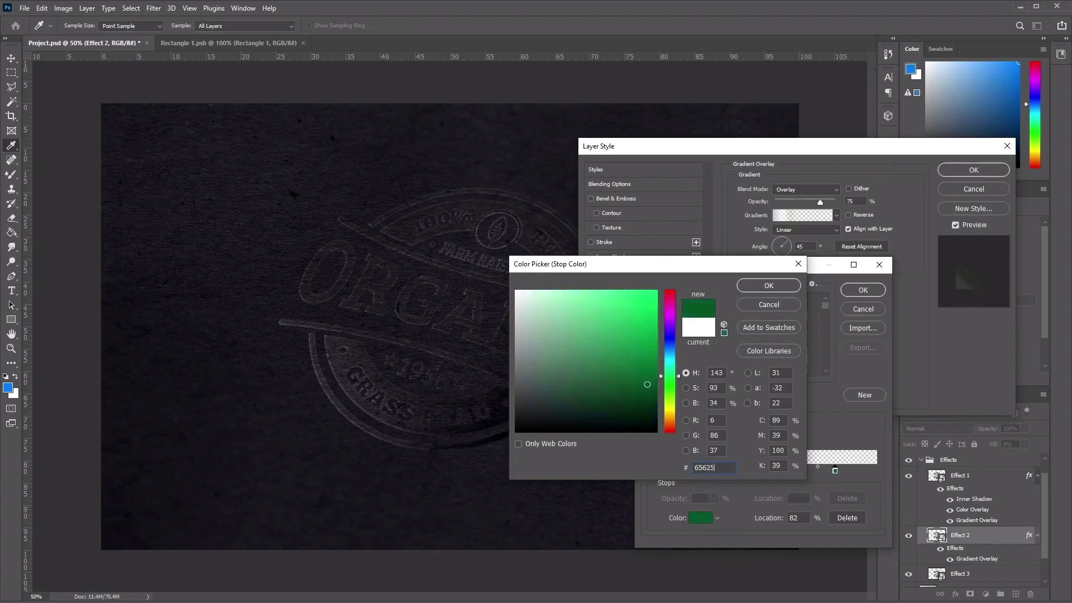
pyautogui.click(776, 286)
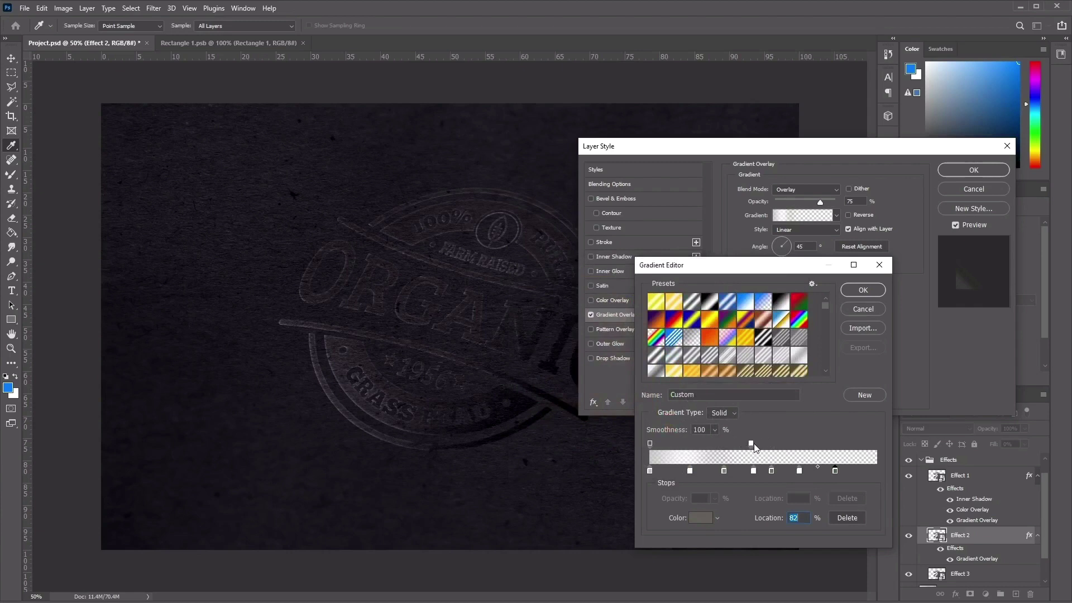
# Move the gradient's ending opacity stop to 100%, set both opacity stops to 100% opacity, and accept the gradient
pyautogui.moveTo(749, 443); pyautogui.dragTo(892, 444)
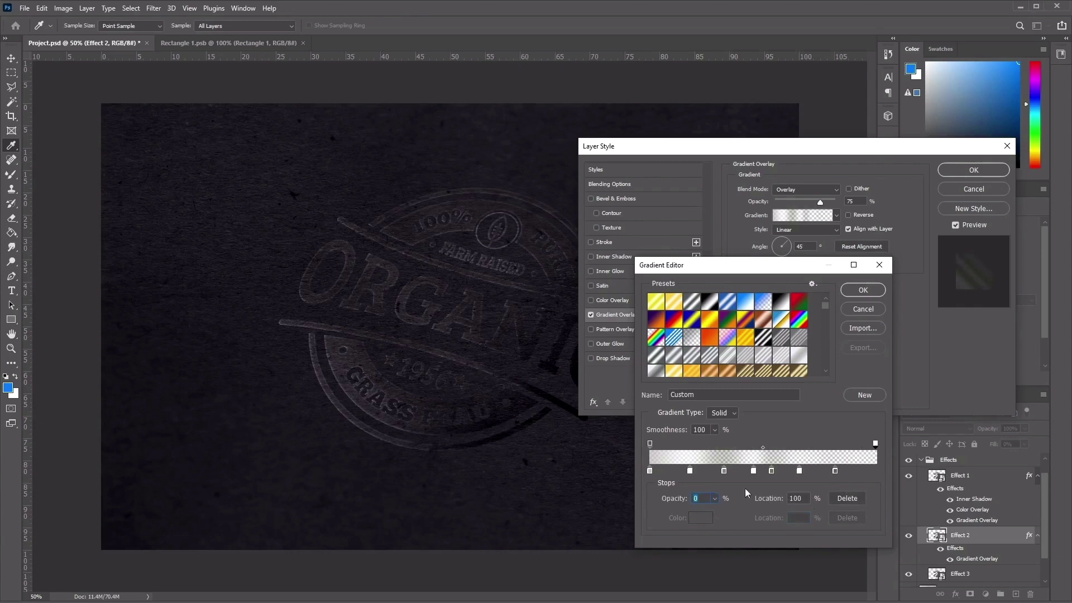
pyautogui.click(650, 444)
pyautogui.click(714, 498)
pyautogui.moveTo(712, 512); pyautogui.dragTo(745, 514)
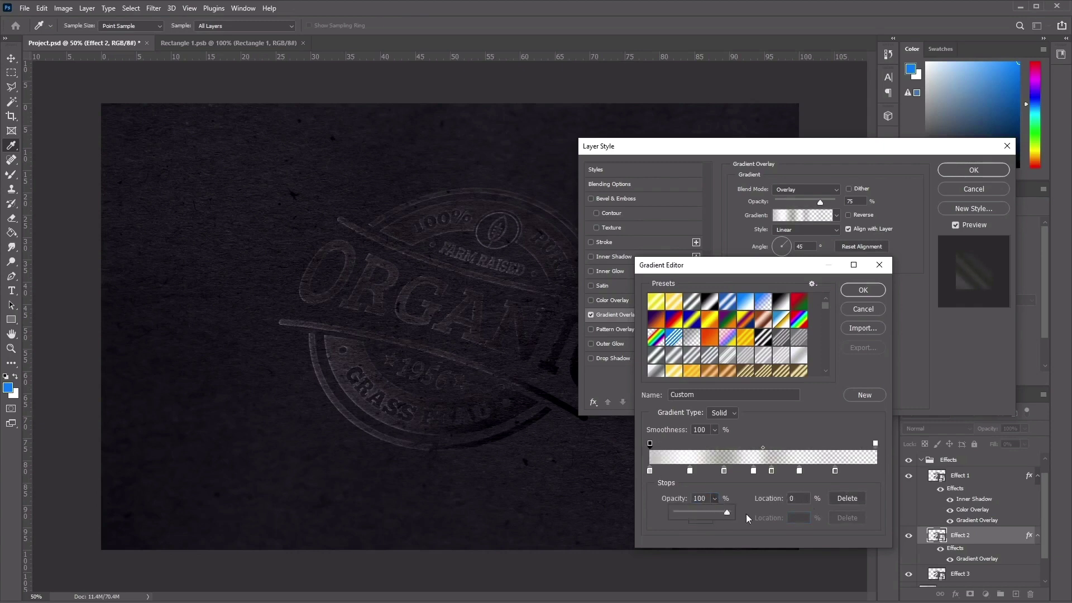
pyautogui.click(875, 443)
pyautogui.click(715, 498)
pyautogui.moveTo(715, 510); pyautogui.dragTo(778, 514)
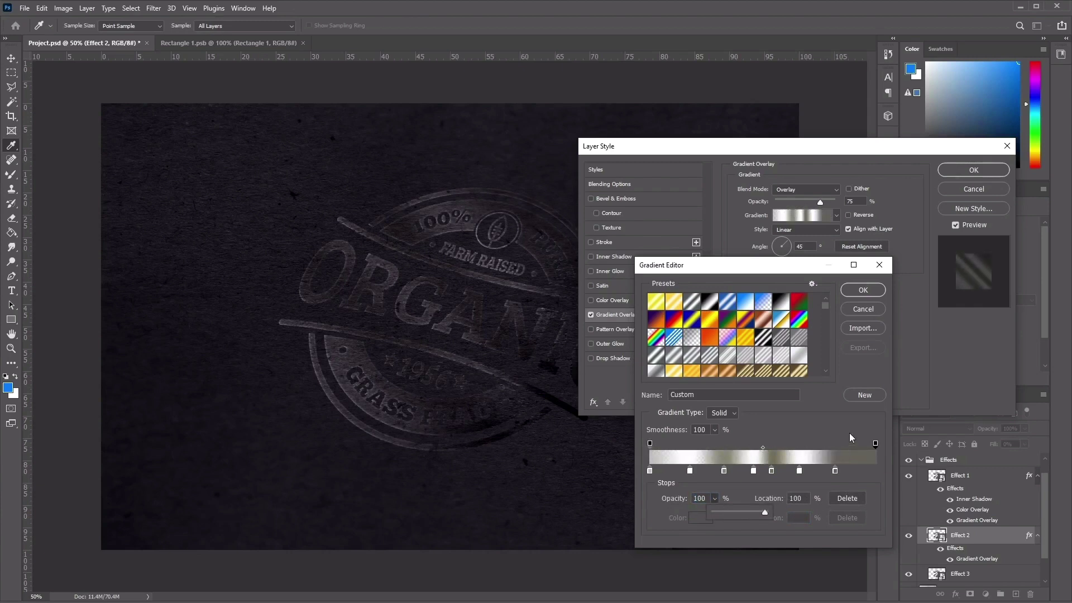
pyautogui.click(868, 291)
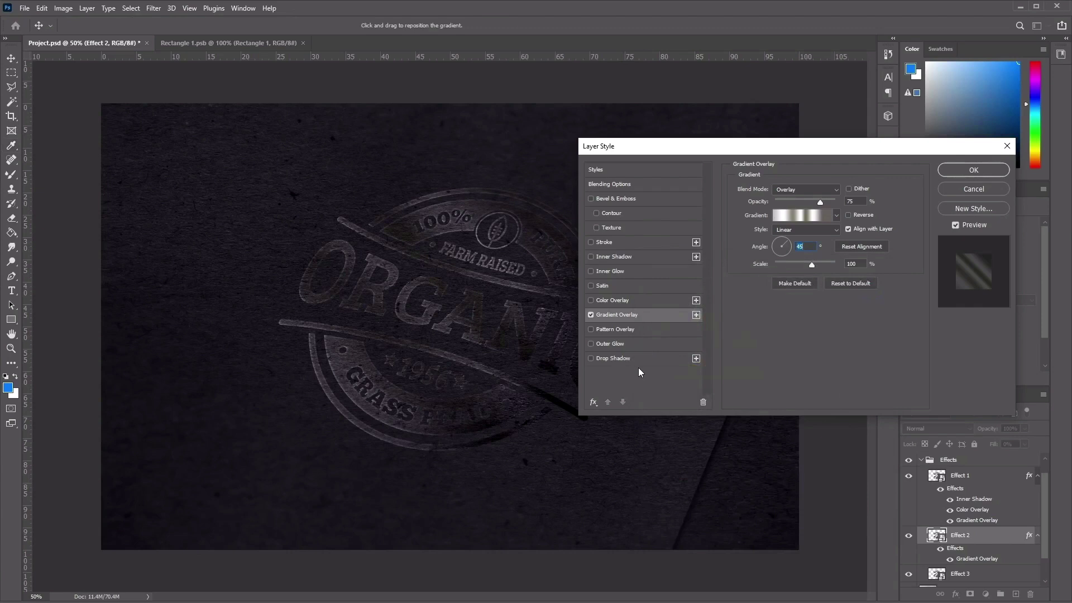
# Add a drop shadow to Effect 2 and set its color to ffffff
pyautogui.click(624, 359)
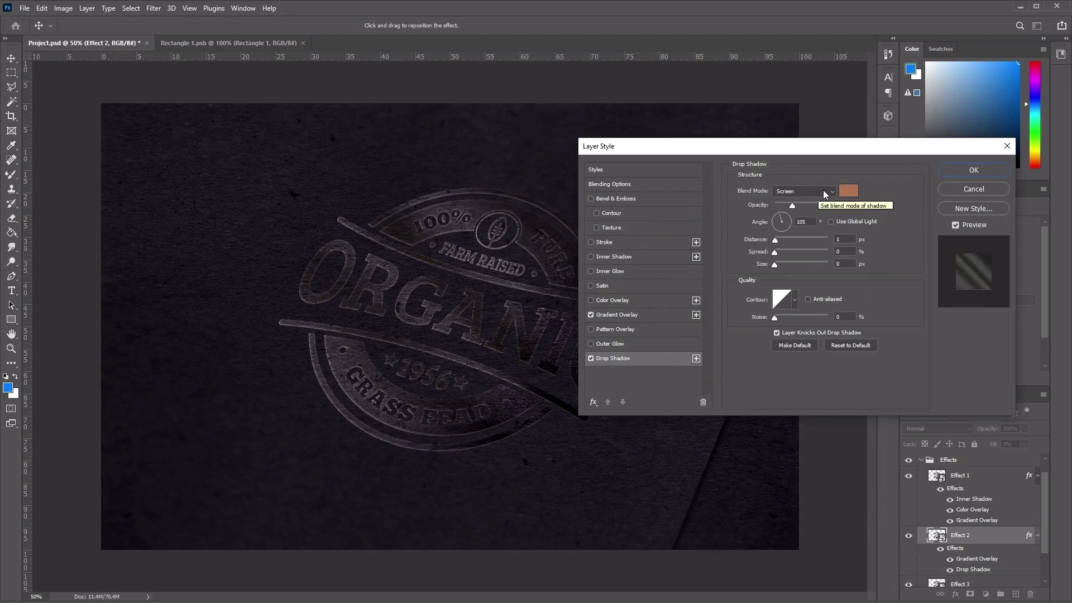
pyautogui.click(847, 190)
pyautogui.write('ffffff')
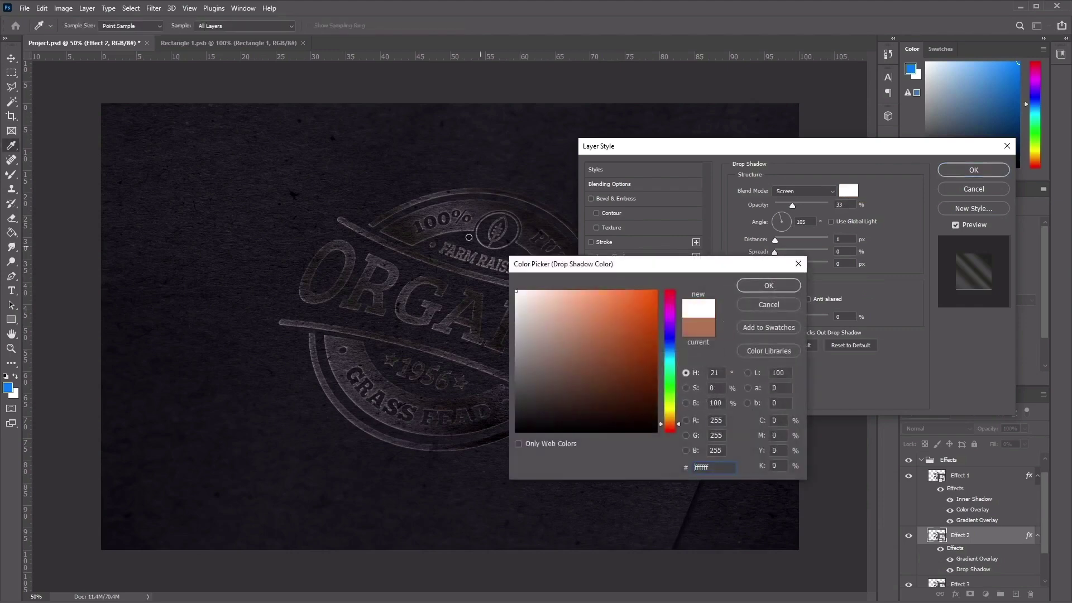
pyautogui.click(754, 286)
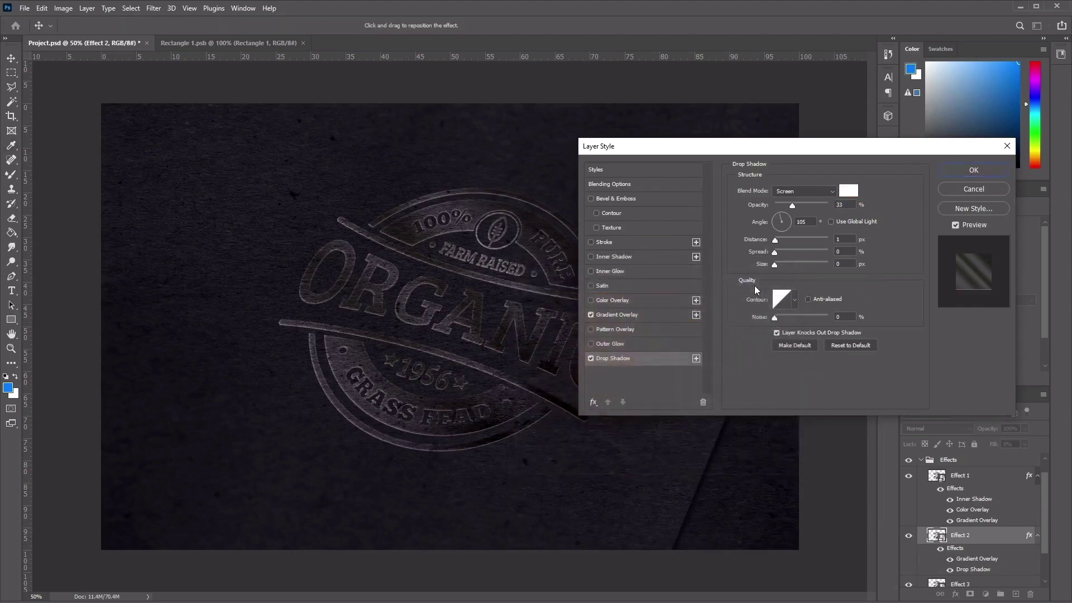
# Set the drop shadow's opacity to 50%, angle to 90° and distance to 3 px, and apply Effect 2's layer style
pyautogui.doubleClick(842, 205)
pyautogui.write('50')
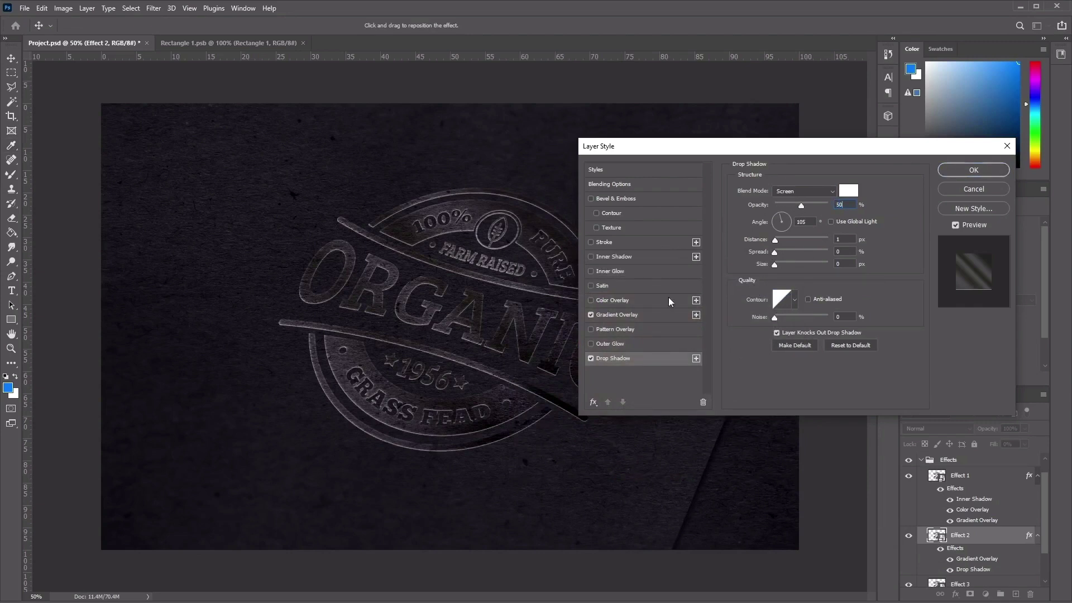
pyautogui.doubleClick(802, 221)
pyautogui.write('90')
pyautogui.write('3')
pyautogui.press('Return')
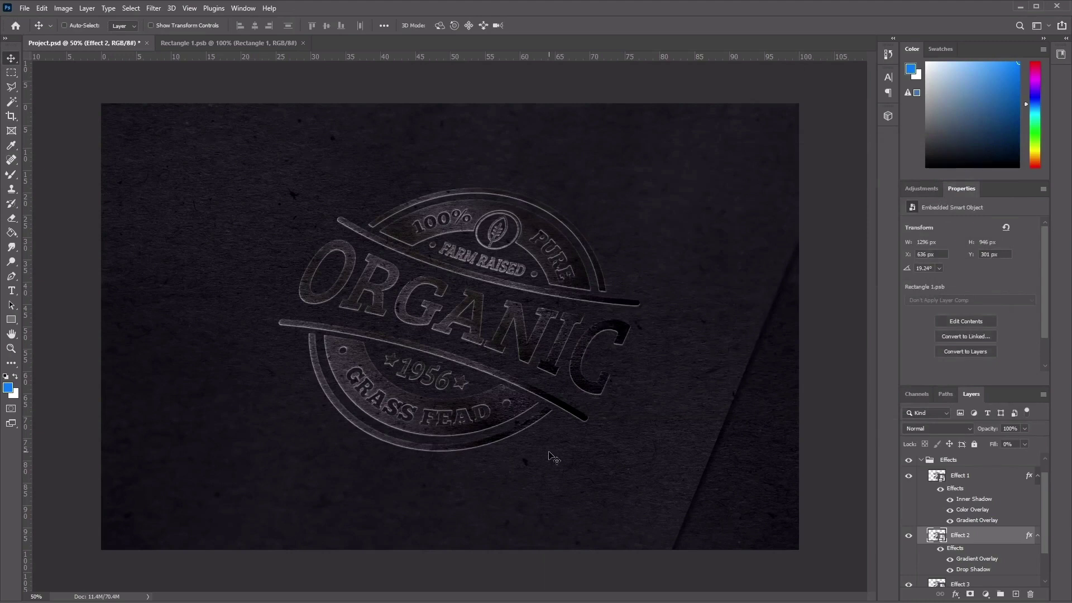
# Add a gradient overlay to the Effect 3 layer with the Difference blend mode
pyautogui.scroll(-1, 949, 536)
pyautogui.click(920, 547)
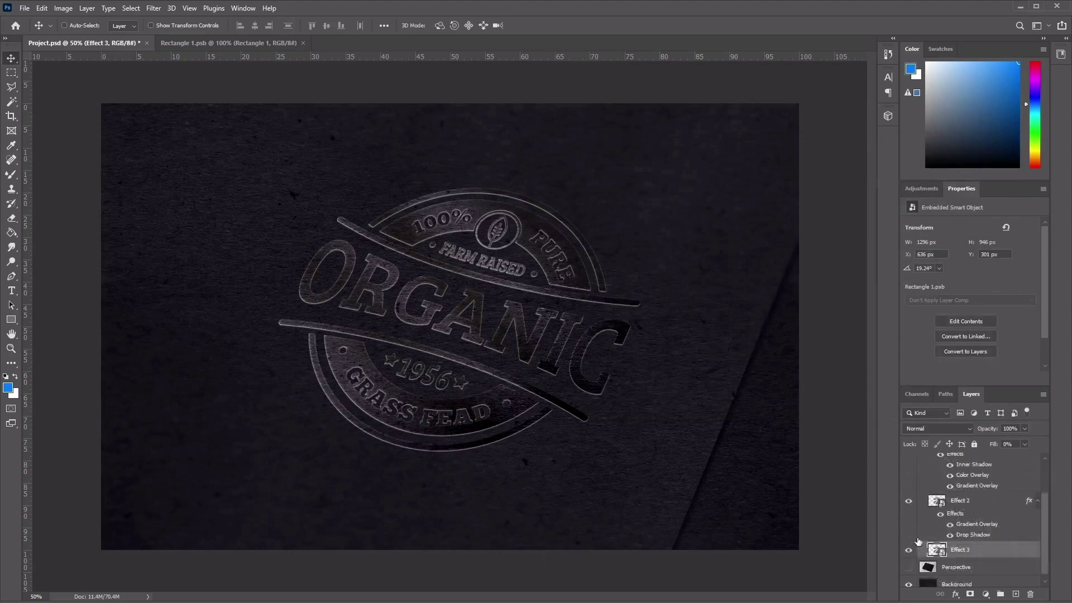
pyautogui.rightClick(981, 549)
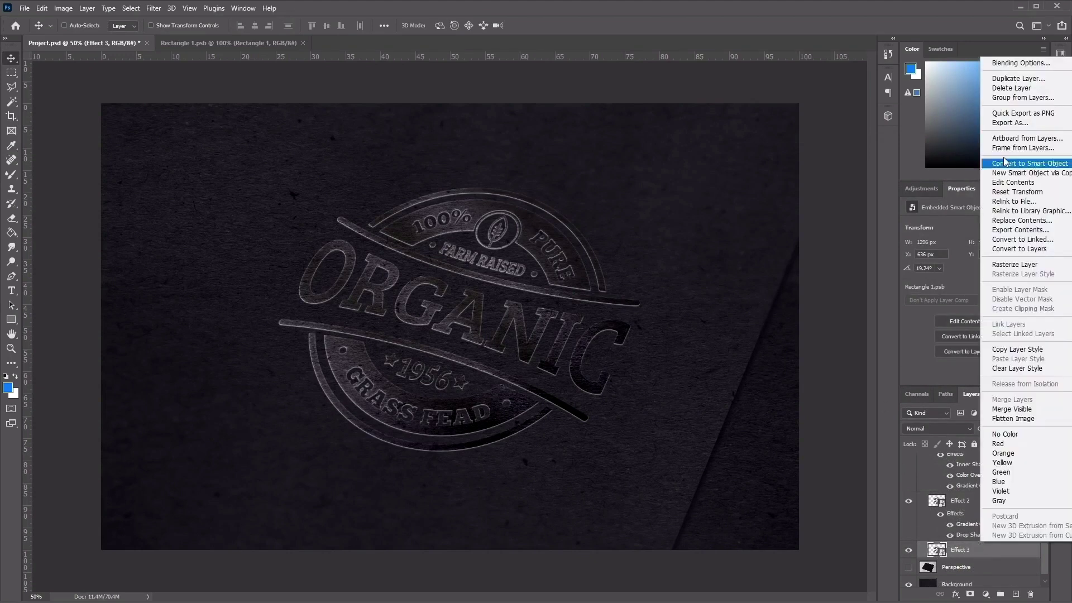
pyautogui.click(1033, 66)
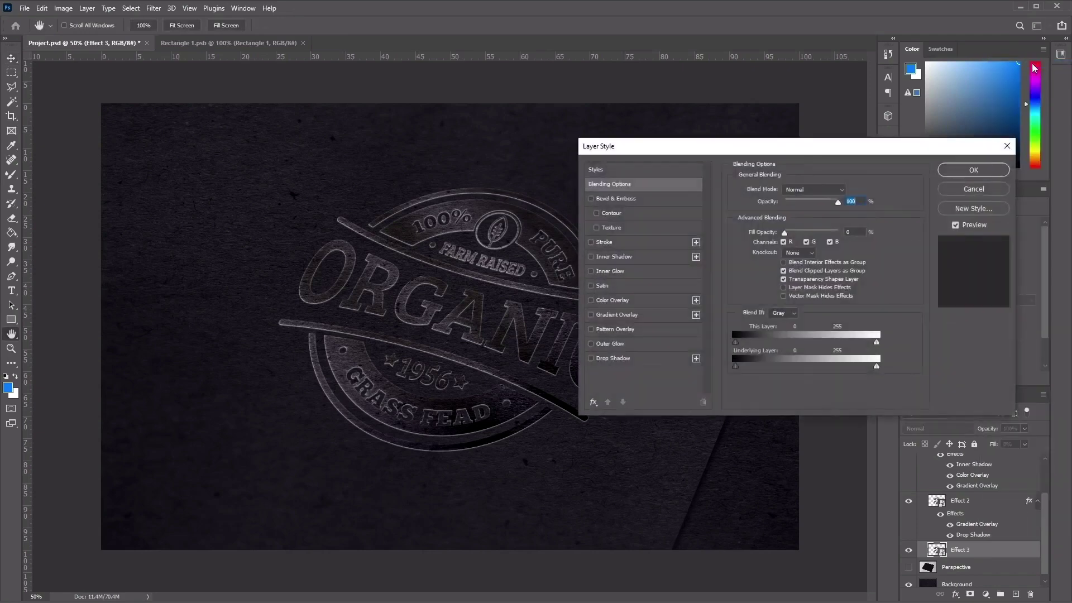
pyautogui.click(609, 315)
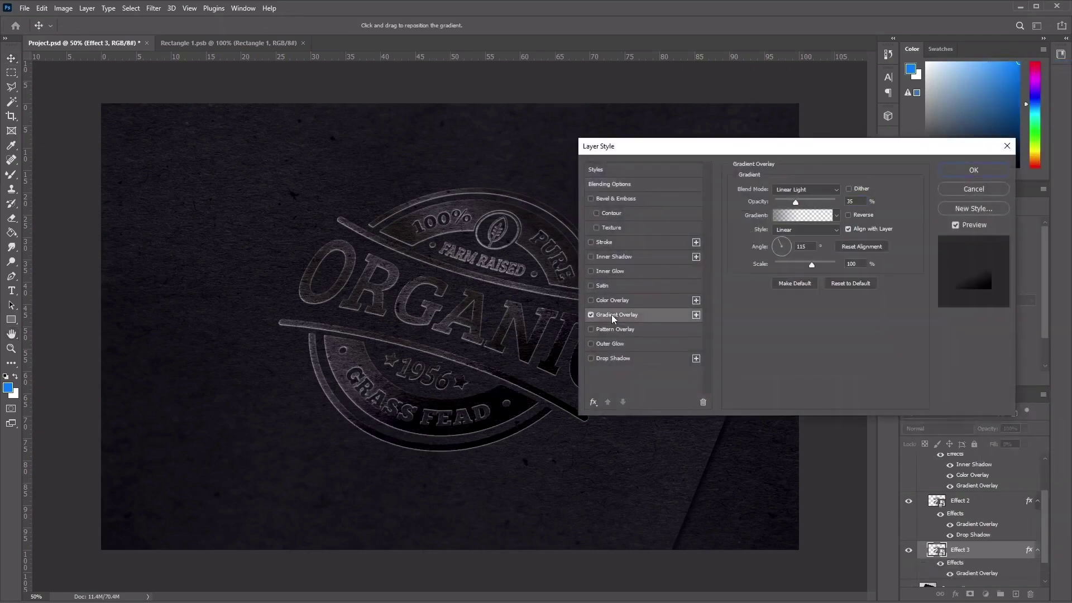
pyautogui.click(818, 189)
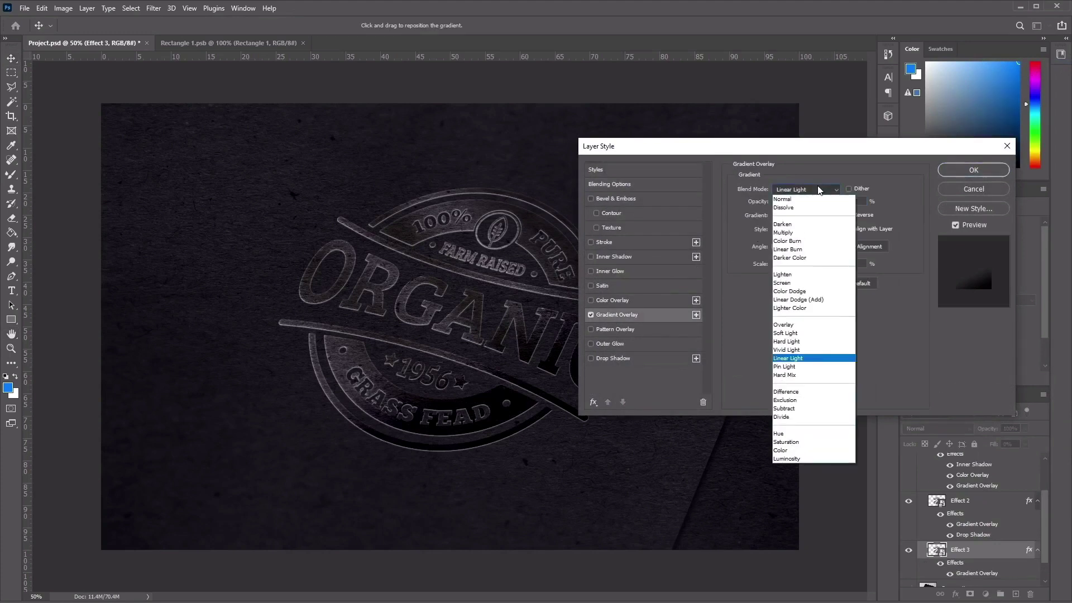
pyautogui.click(811, 393)
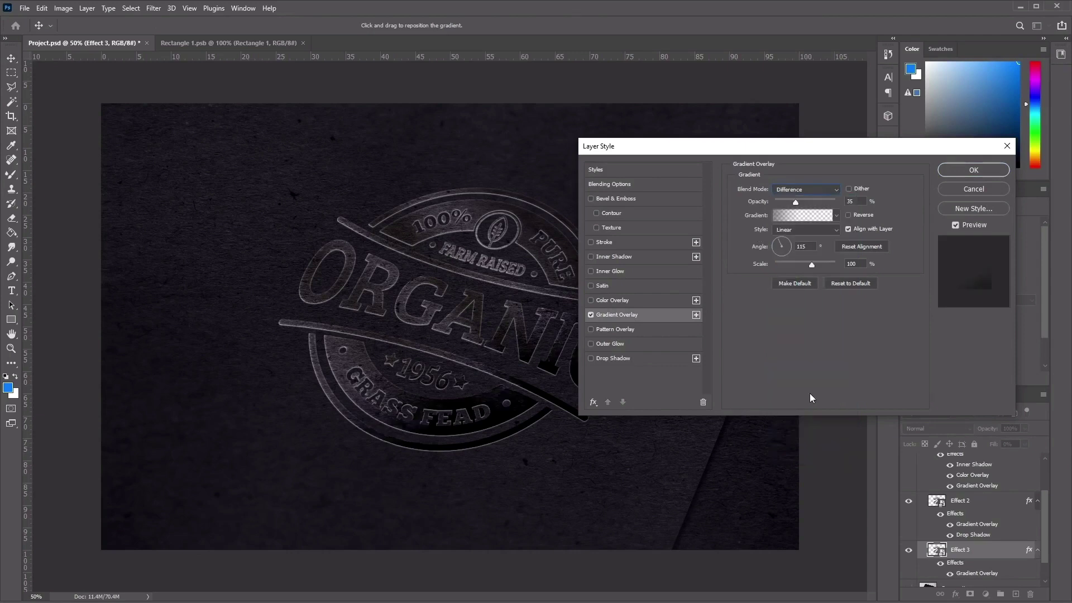
# Set Effect 3's gradient overlay to 85% opacity, reversed, at an angle of -175°
pyautogui.click(865, 200)
pyautogui.write('85')
pyautogui.click(848, 215)
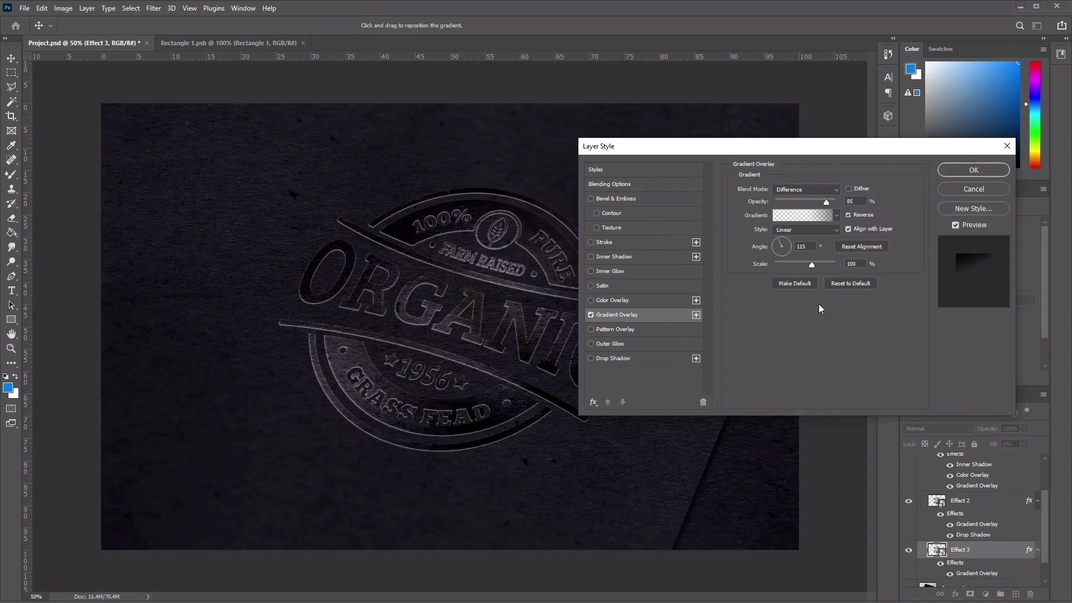
pyautogui.doubleClick(802, 246)
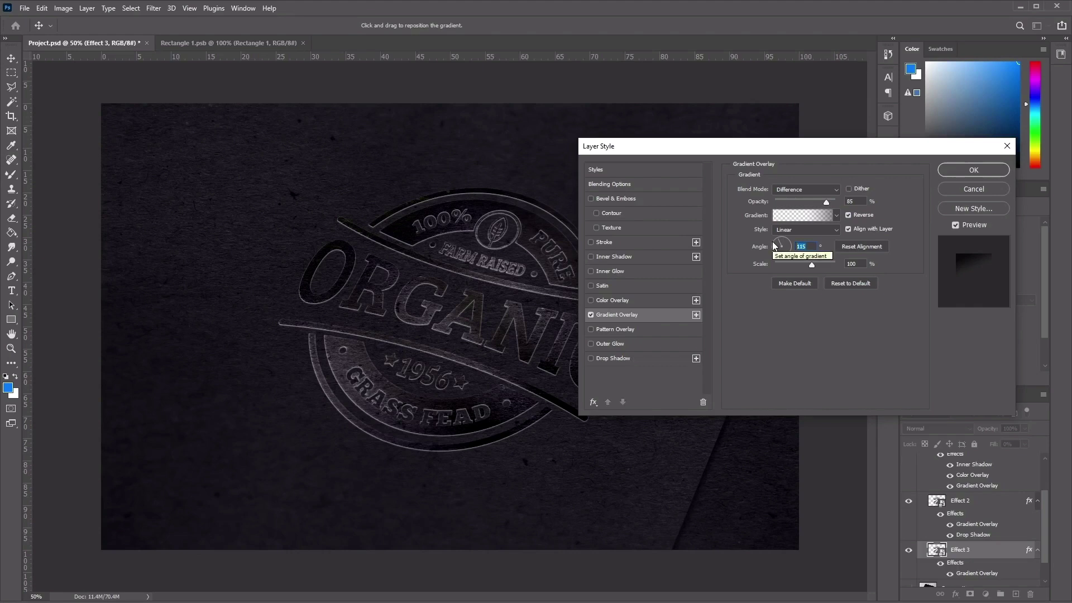
pyautogui.write('-175')
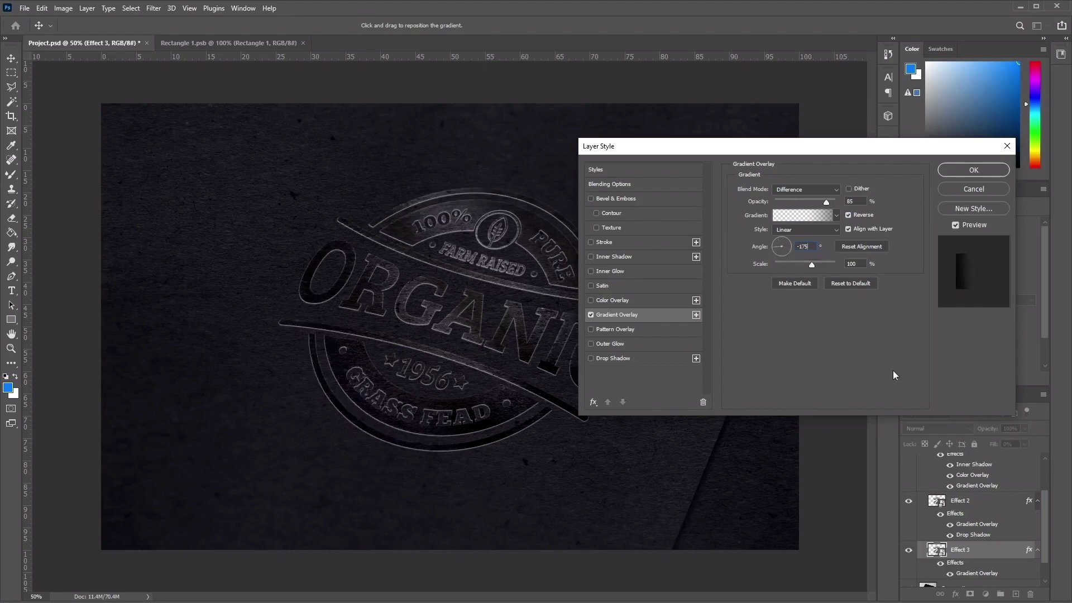
# Edit the gradient of Effect 3's gradient overlay and set its first color stop, at 0%, to e9e7d9
pyautogui.click(809, 216)
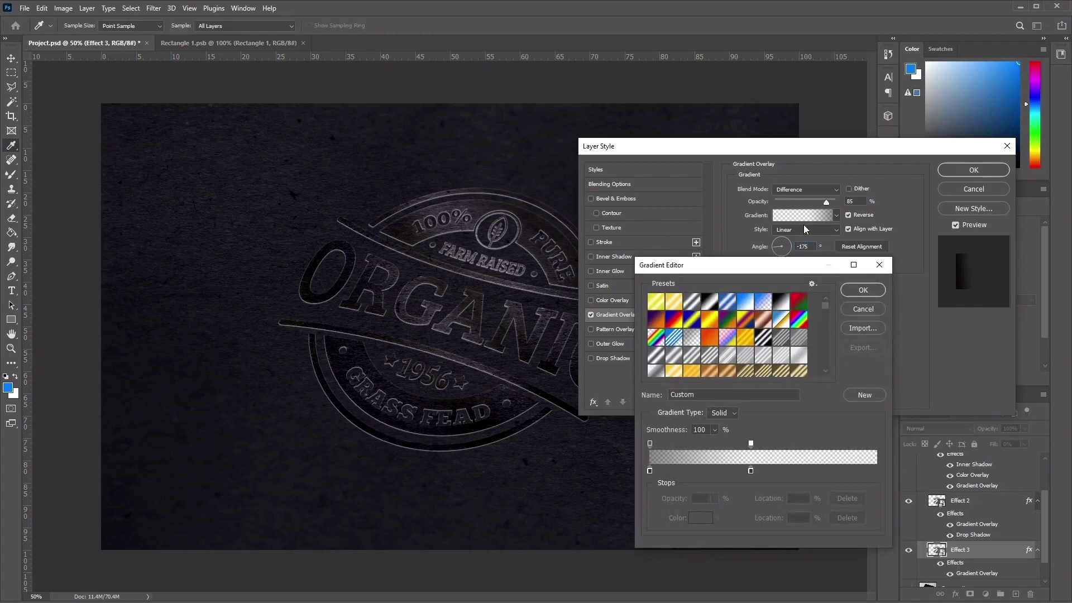
pyautogui.click(649, 471)
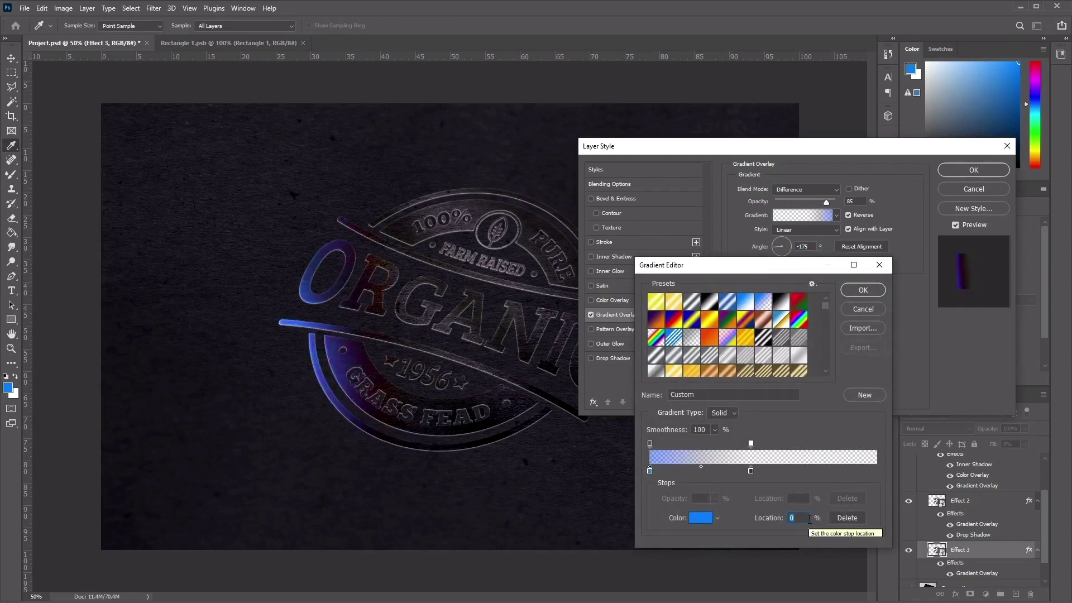
pyautogui.click(695, 519)
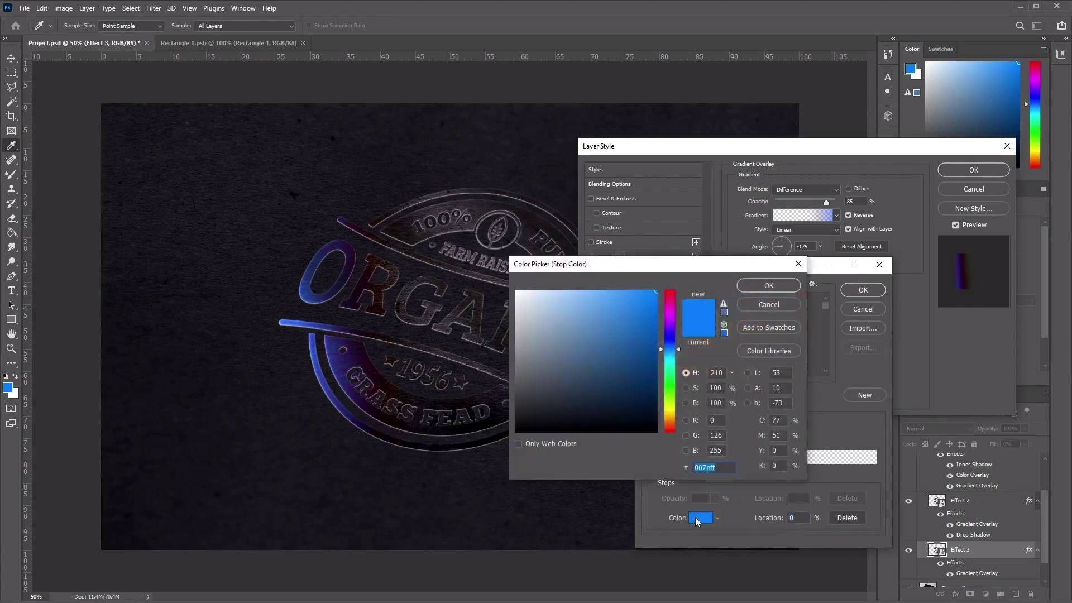
pyautogui.write('e9')
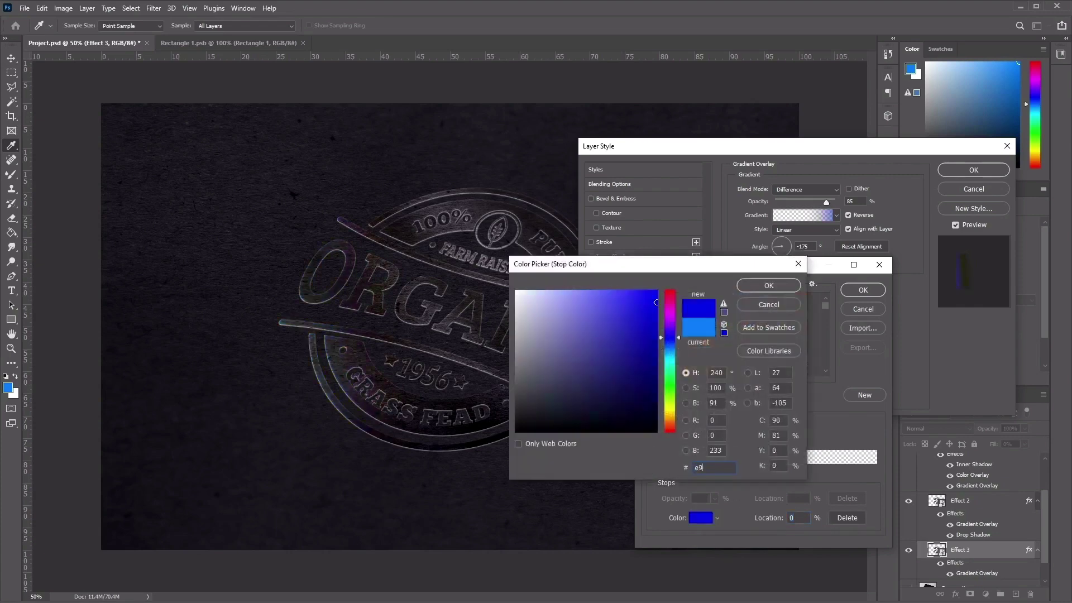
pyautogui.write('e')
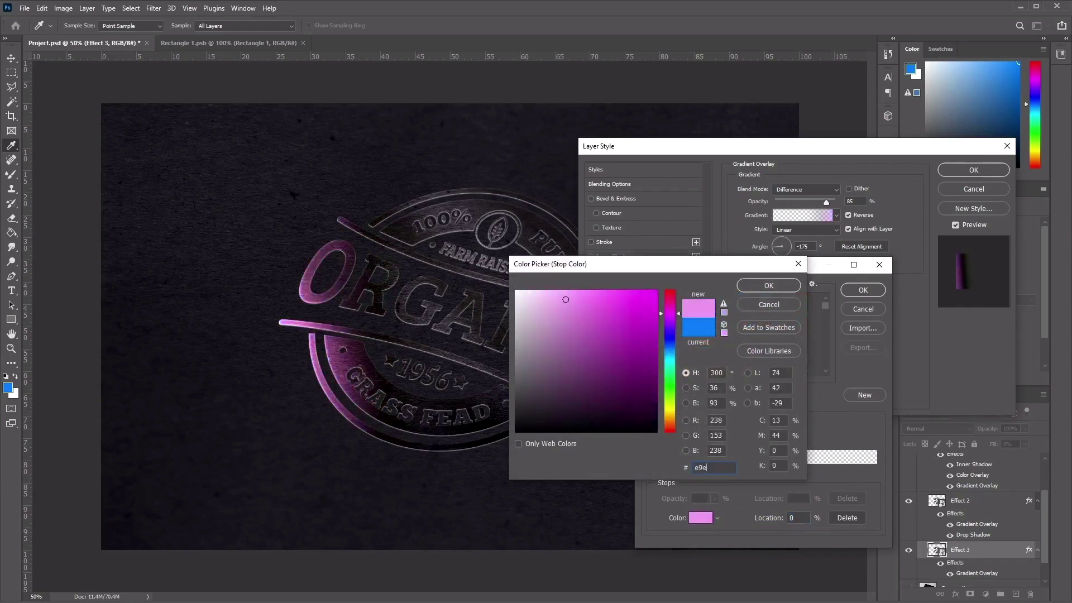
pyautogui.write('7')
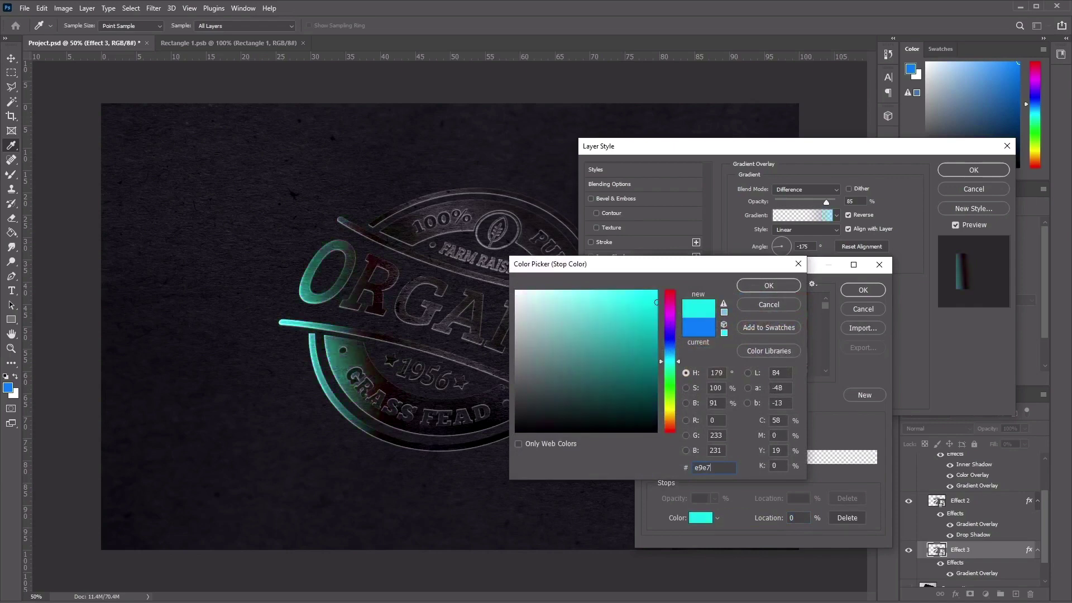
pyautogui.write('d9')
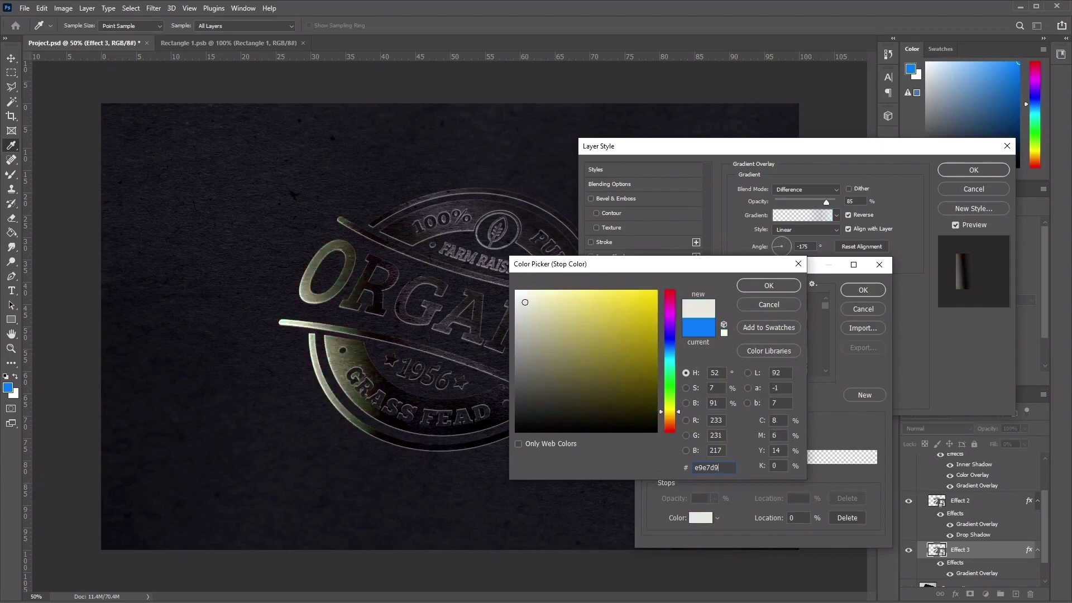
pyautogui.click(769, 285)
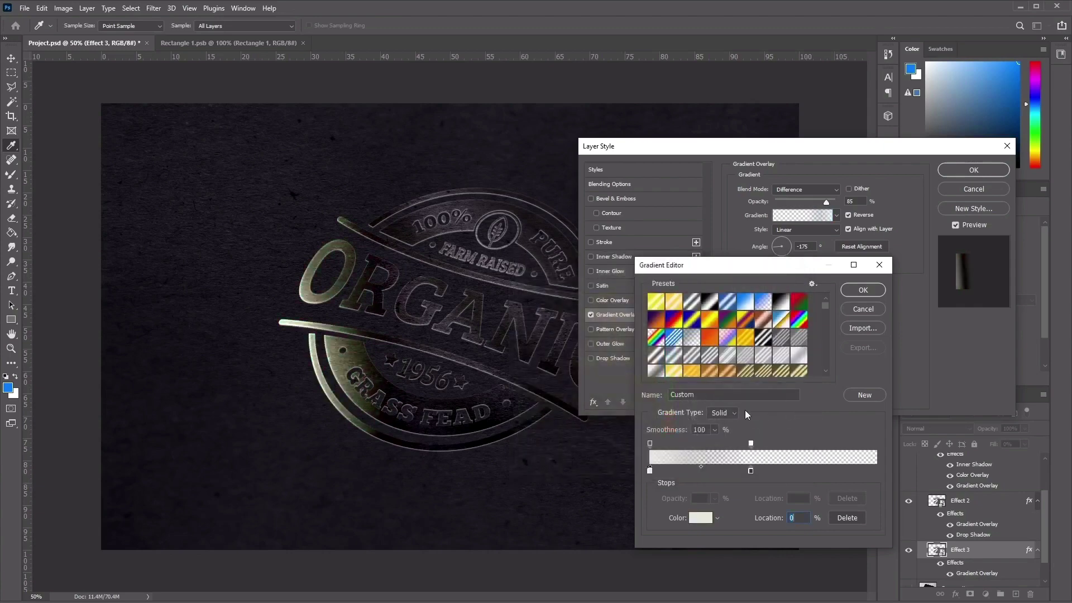
# Set the gradient's second color stop to location 20% and color fffdf0
pyautogui.click(750, 470)
pyautogui.write('20')
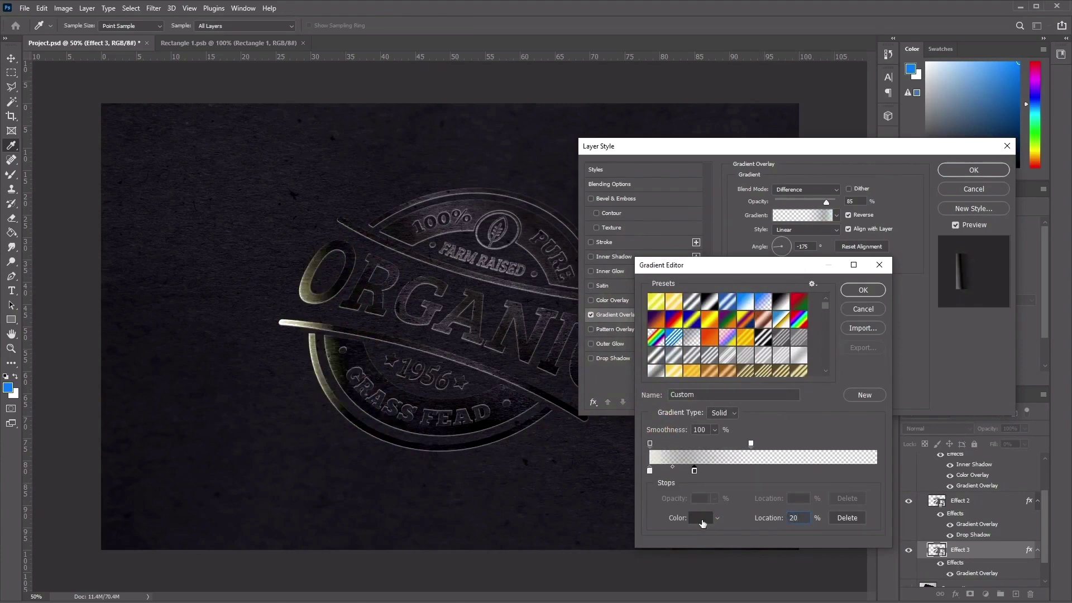
pyautogui.click(702, 519)
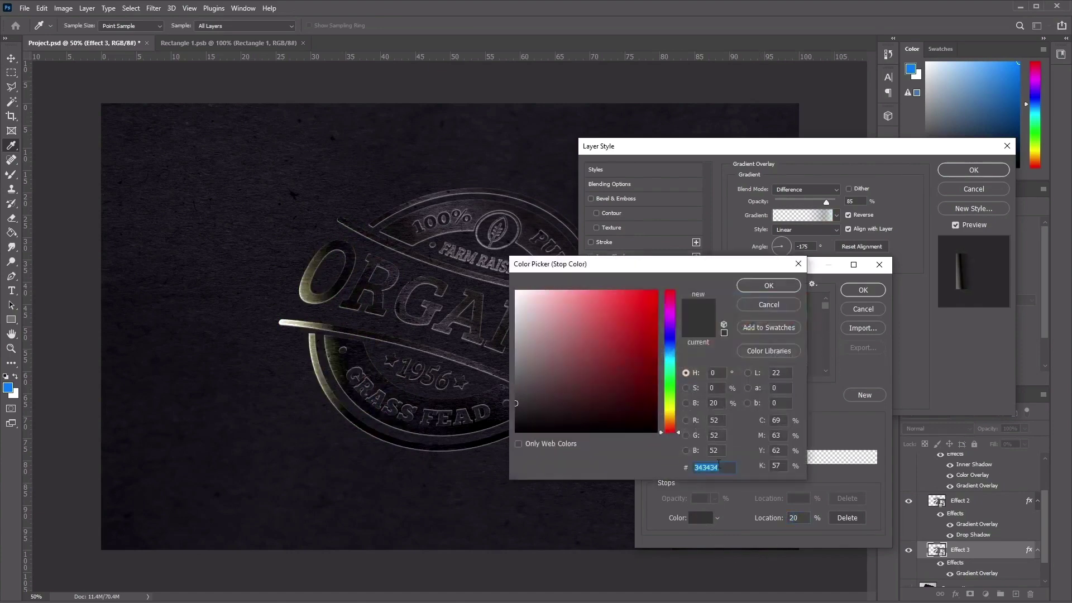
pyautogui.write('f')
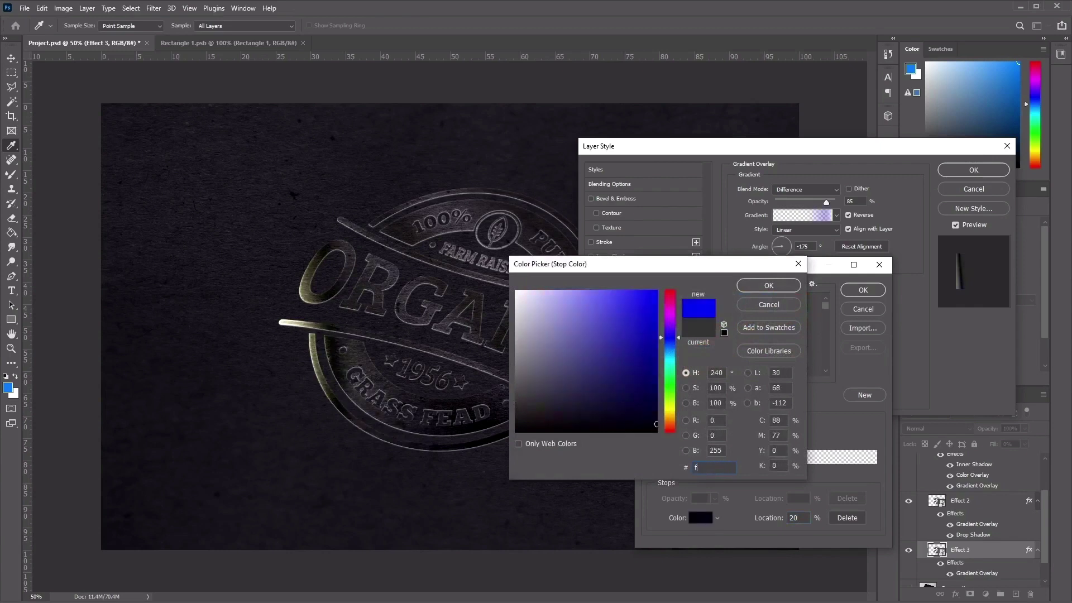
pyautogui.write('ffdf')
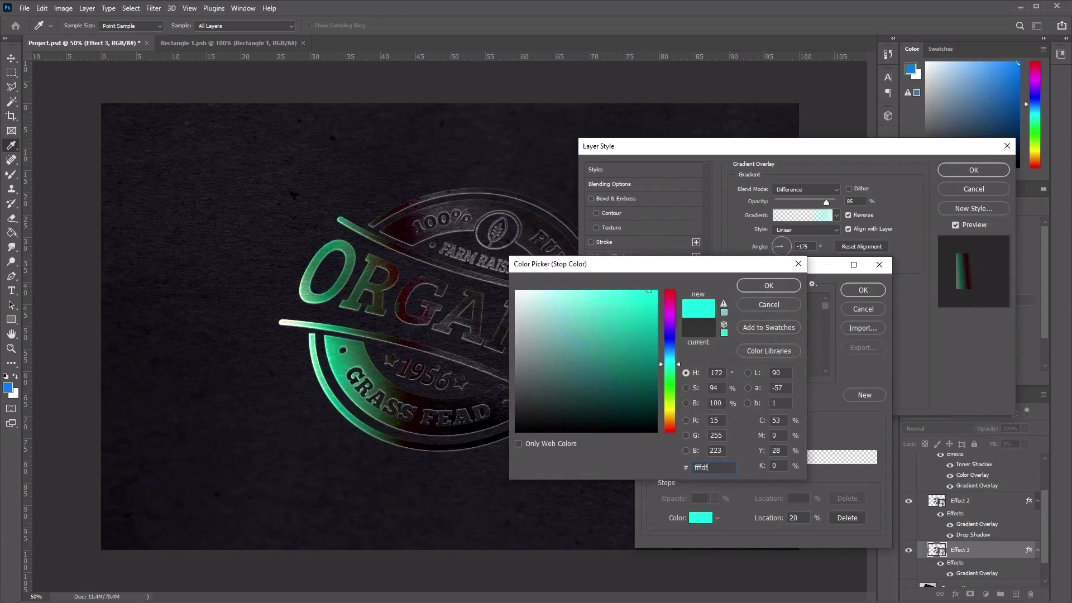
pyautogui.write('0')
pyautogui.click(793, 288)
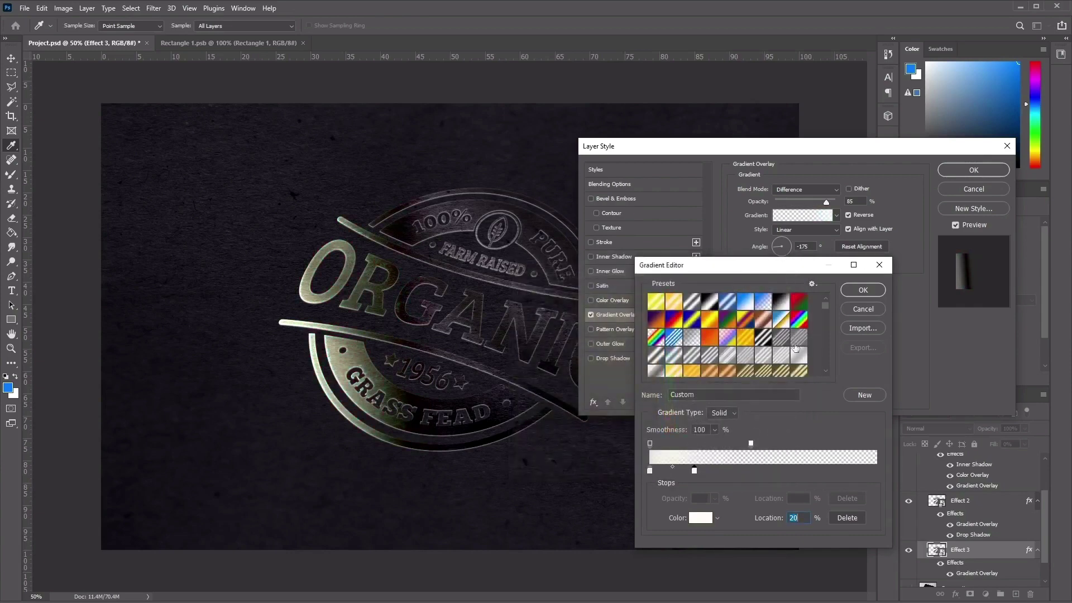
# Add a color stop to the gradient at location 61% with color 8e8366
pyautogui.click(751, 472)
pyautogui.write('1')
pyautogui.click(699, 517)
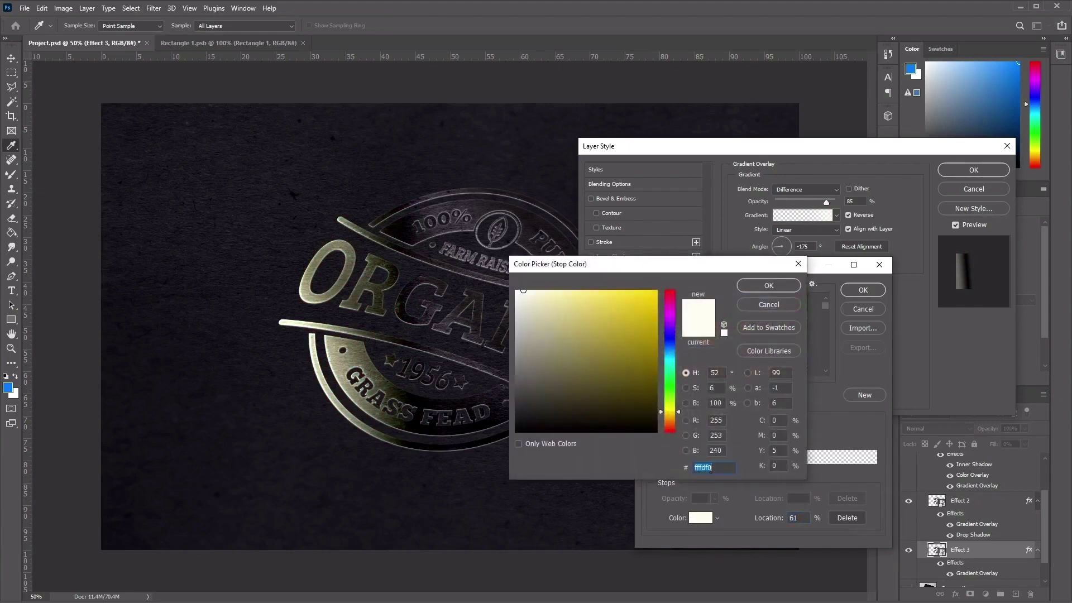
pyautogui.write('8')
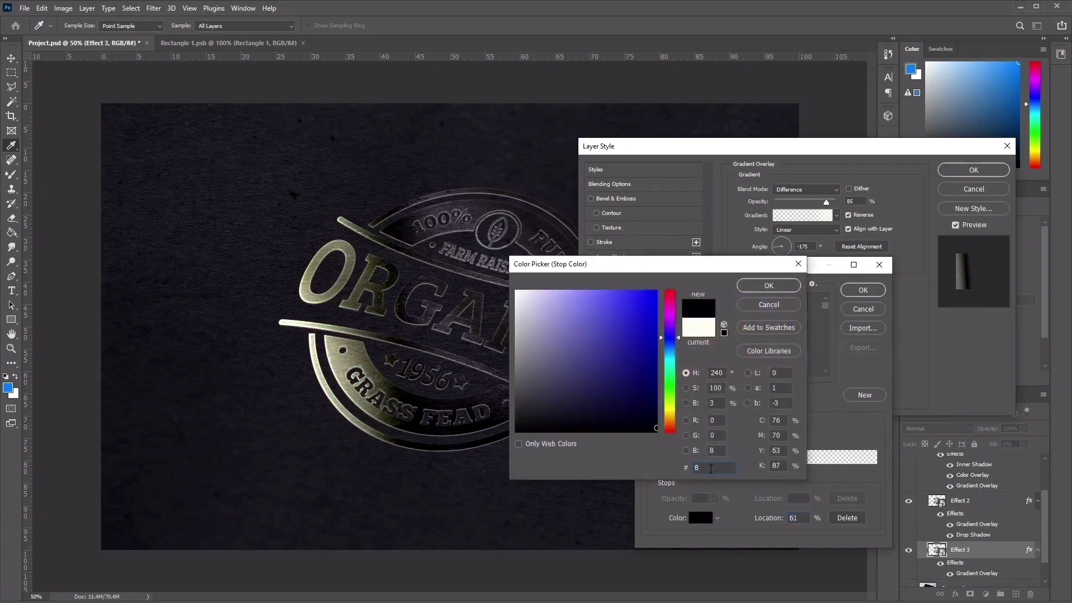
pyautogui.write('e83')
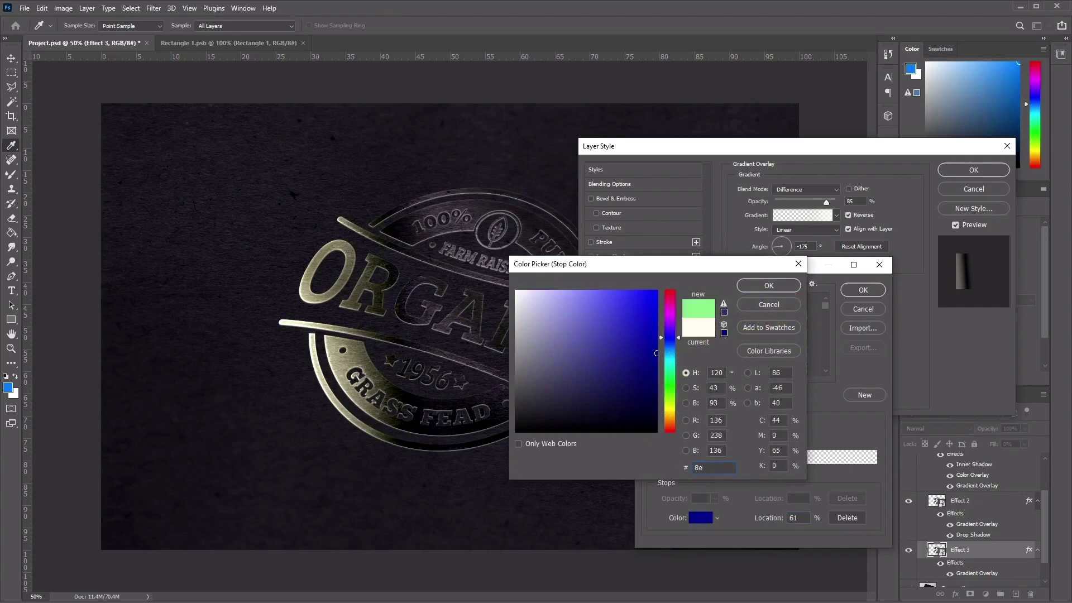
pyautogui.write('66')
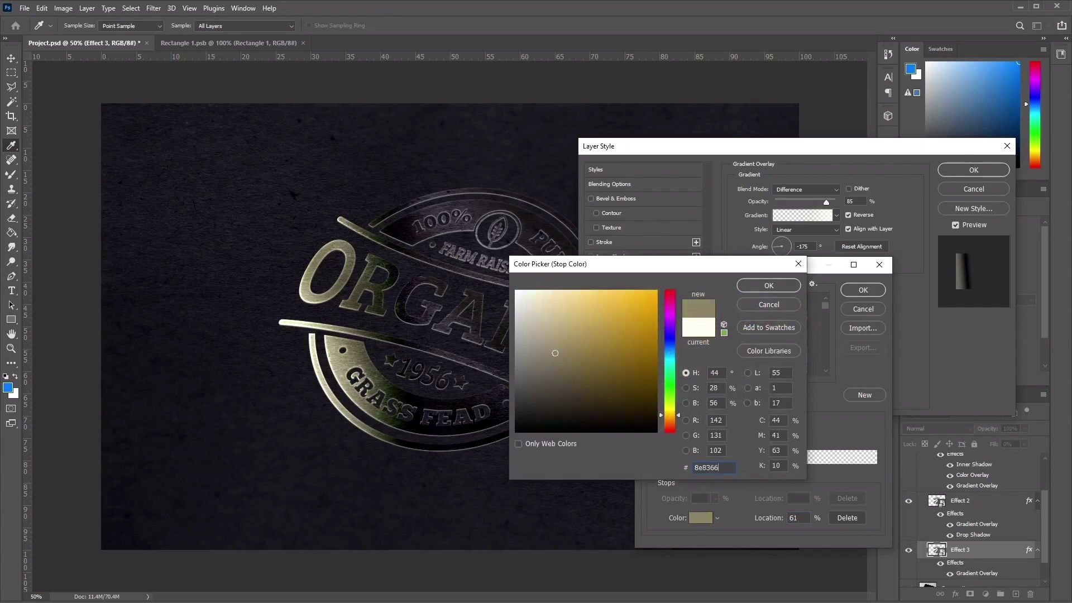
pyautogui.click(775, 283)
# Add a color stop to the gradient at location 67% with color 9e9475
pyautogui.click(816, 471)
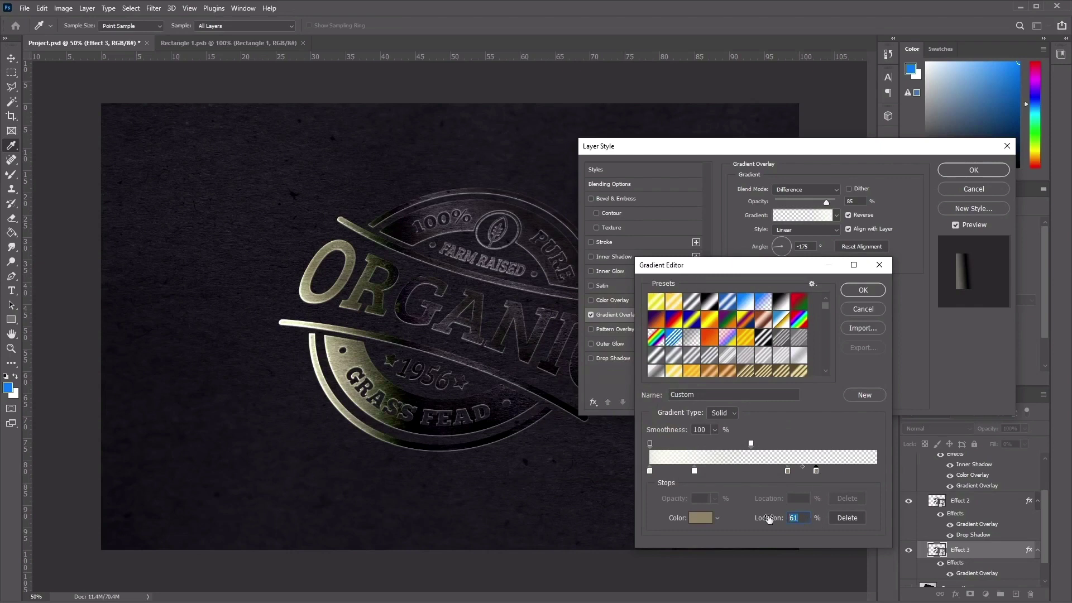
pyautogui.write('67')
pyautogui.click(693, 516)
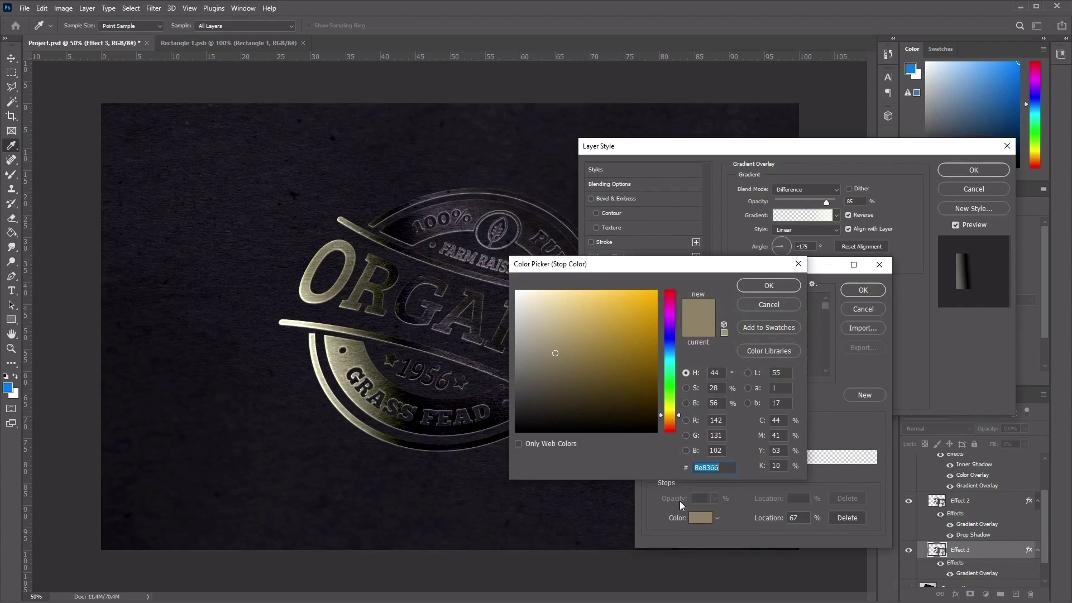
pyautogui.write('9')
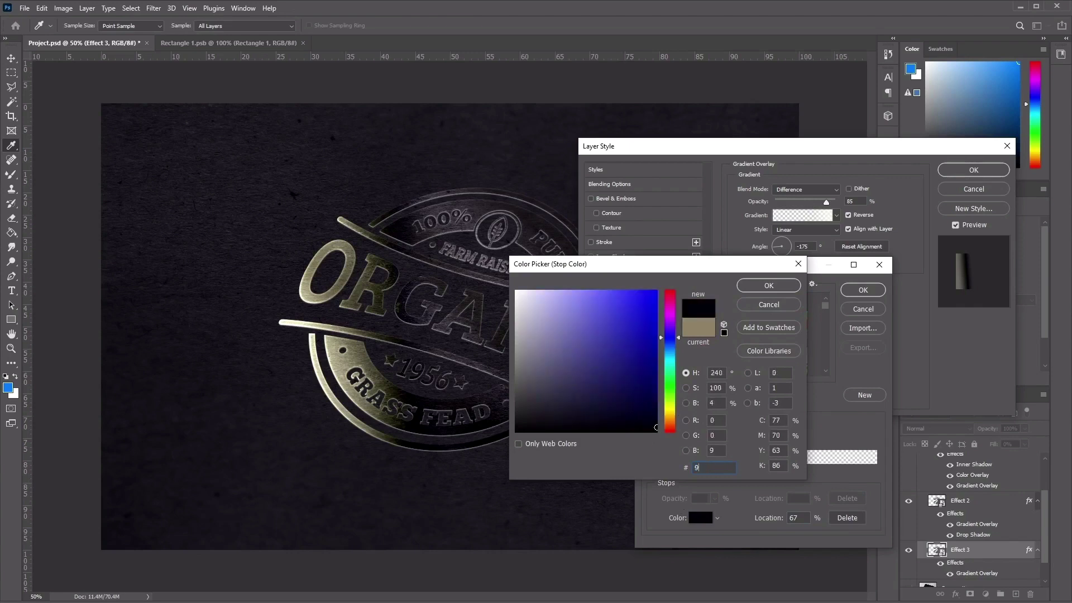
pyautogui.write('e9')
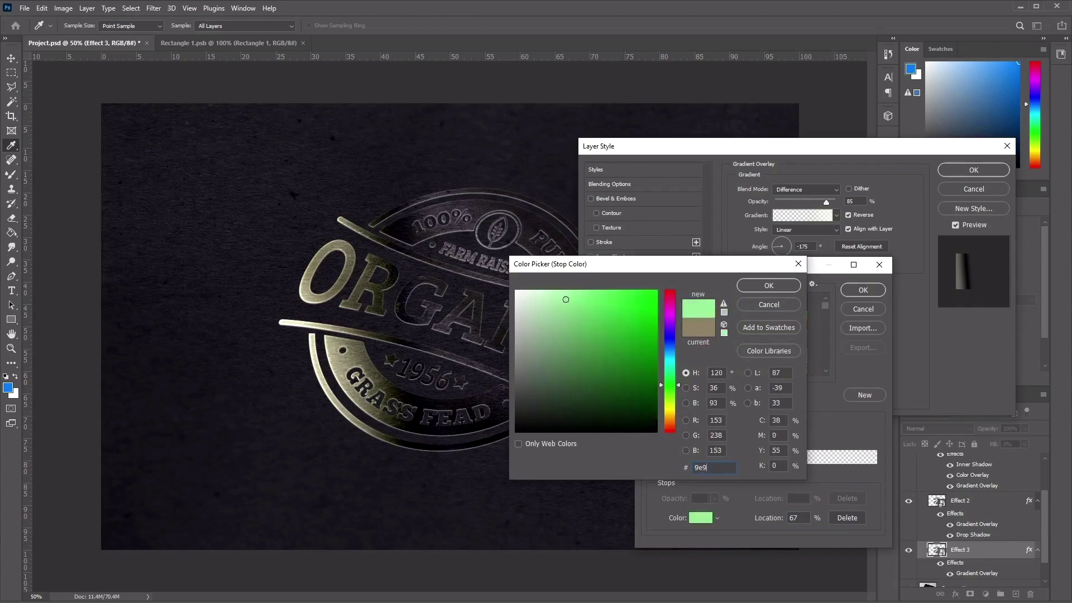
pyautogui.write('475')
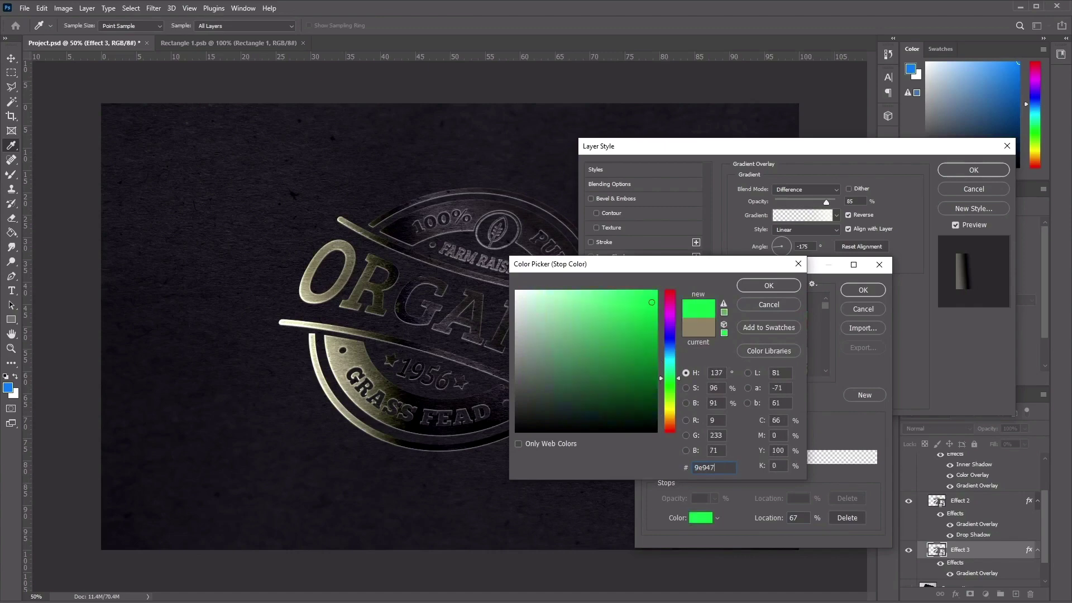
pyautogui.click(791, 289)
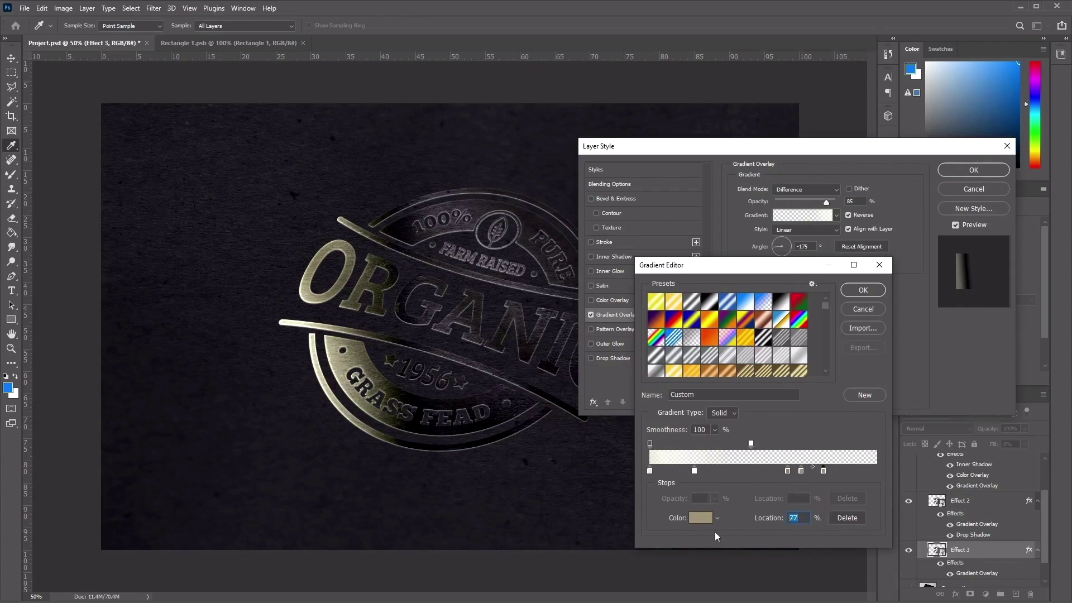
# Place a further color stop on the gradient at location 78% with color cec7b2
pyautogui.write('78')
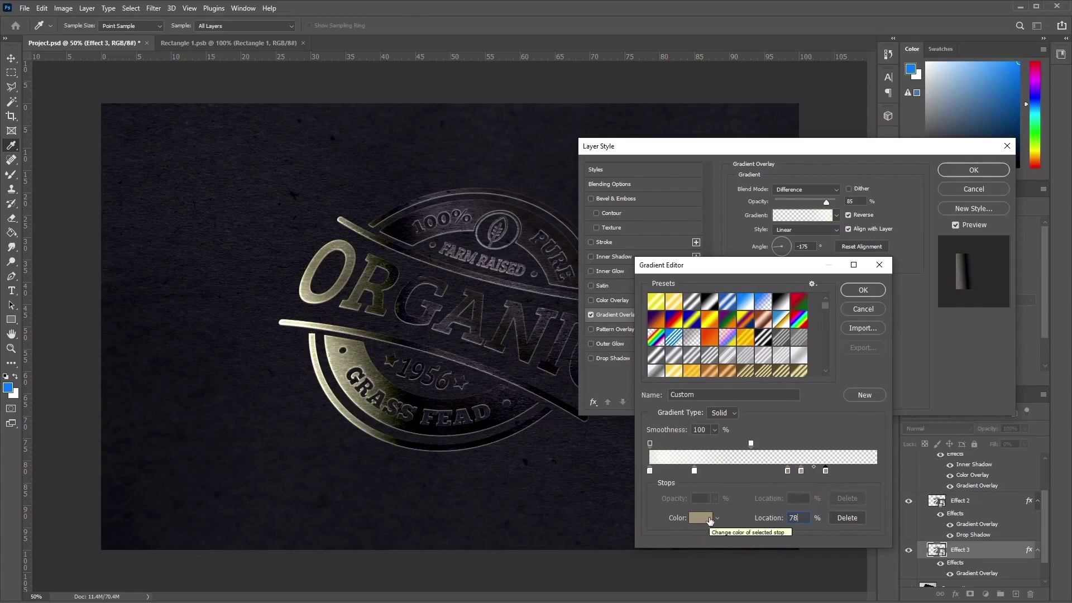
pyautogui.click(709, 519)
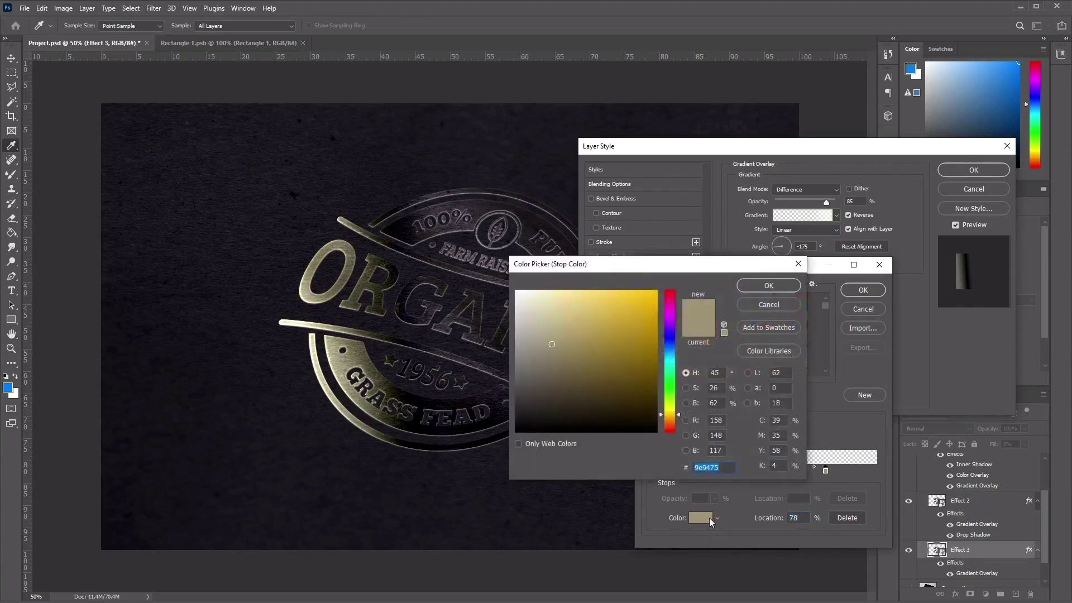
pyautogui.write('cec')
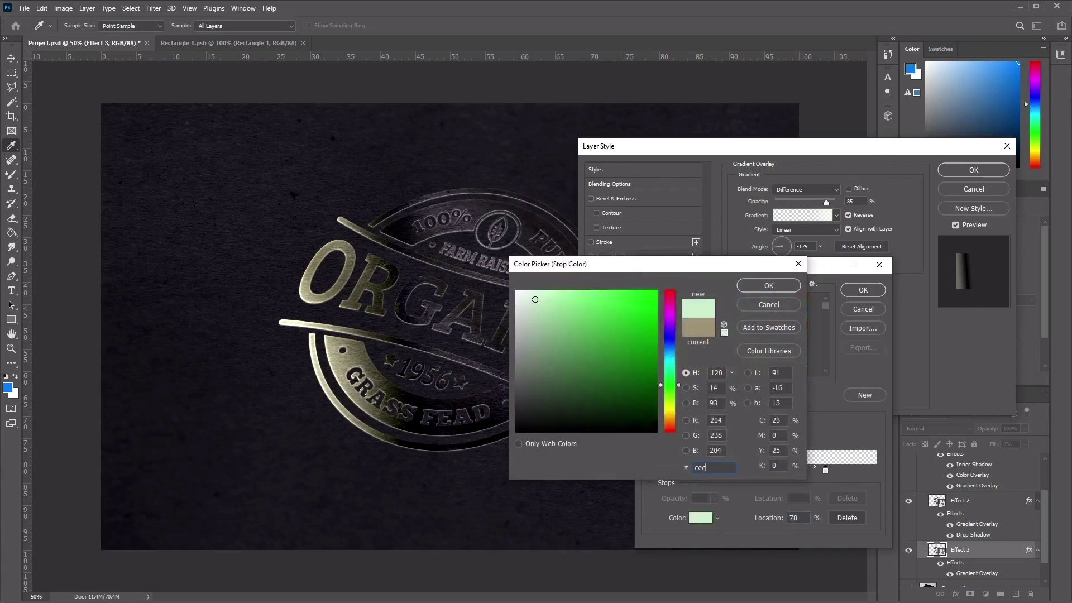
pyautogui.write('7')
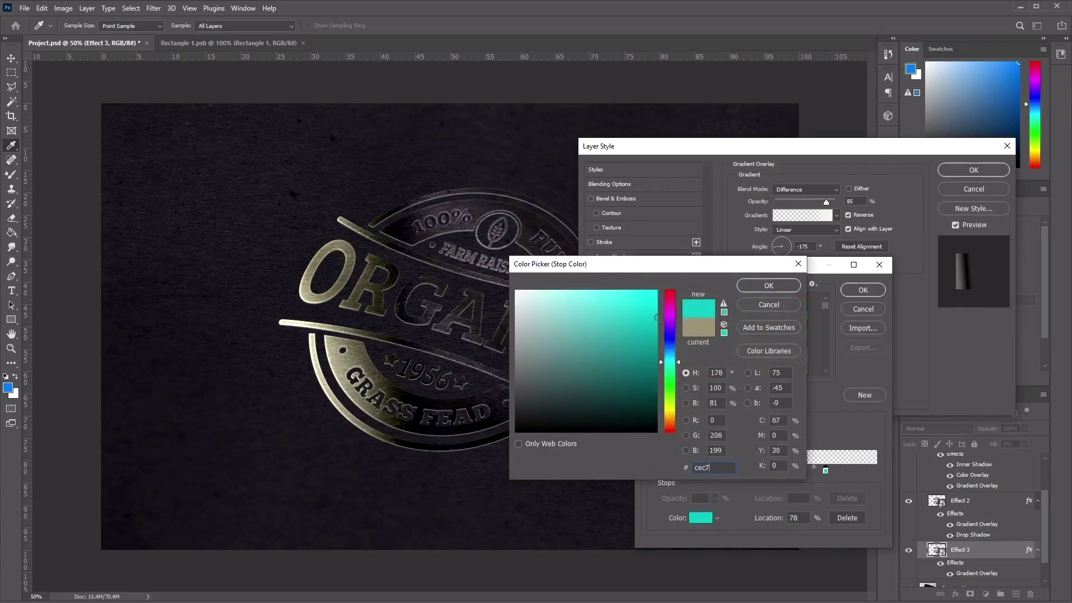
pyautogui.write('b2')
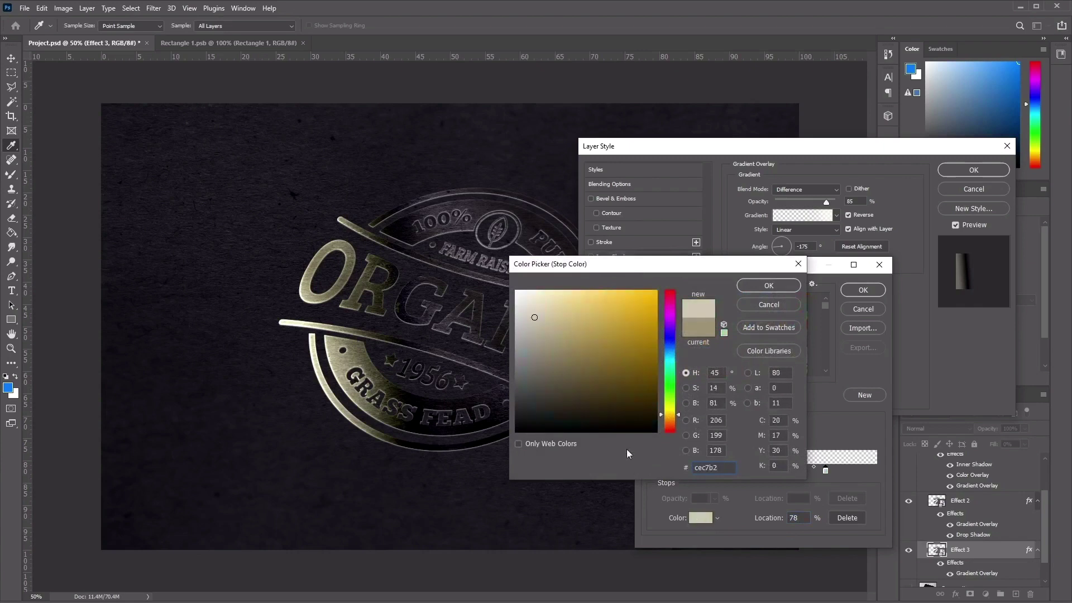
pyautogui.click(751, 286)
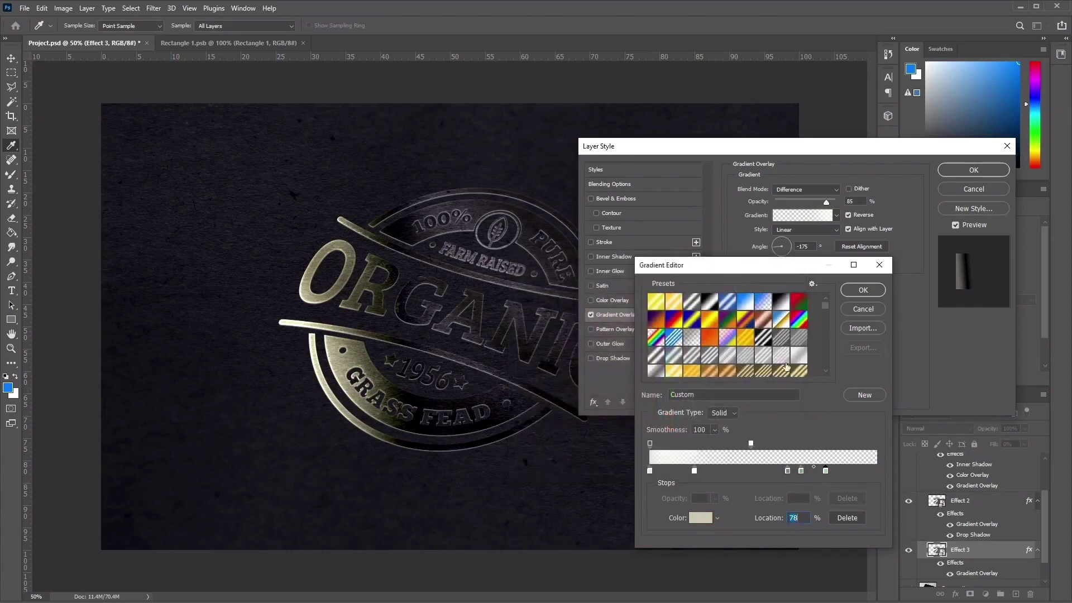
# Add a color stop near the end of the gradient at location 95% with color 69604c
pyautogui.click(862, 472)
pyautogui.write('95')
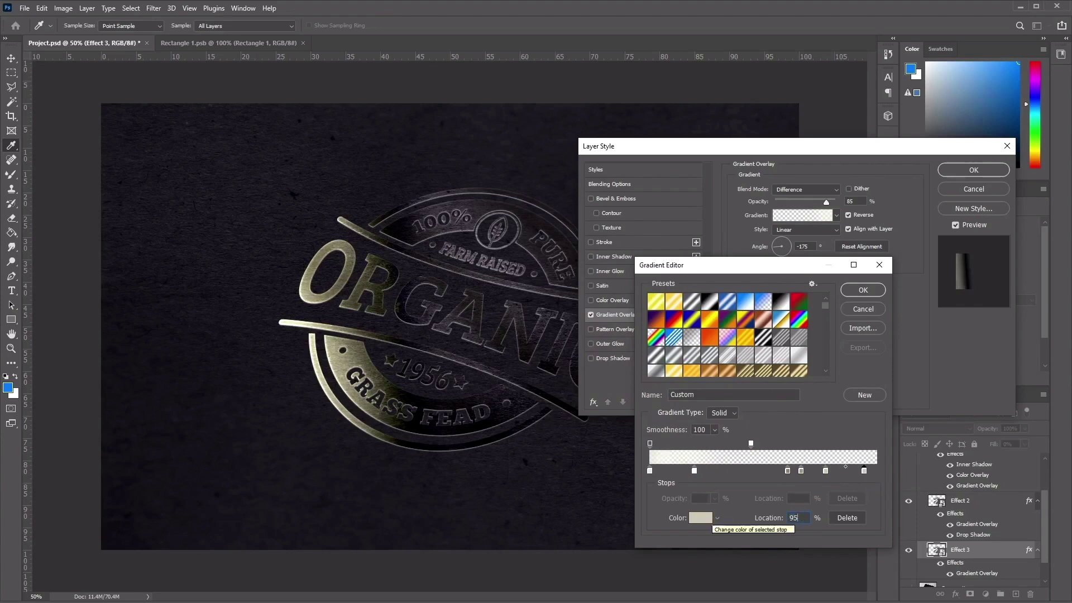
pyautogui.click(701, 518)
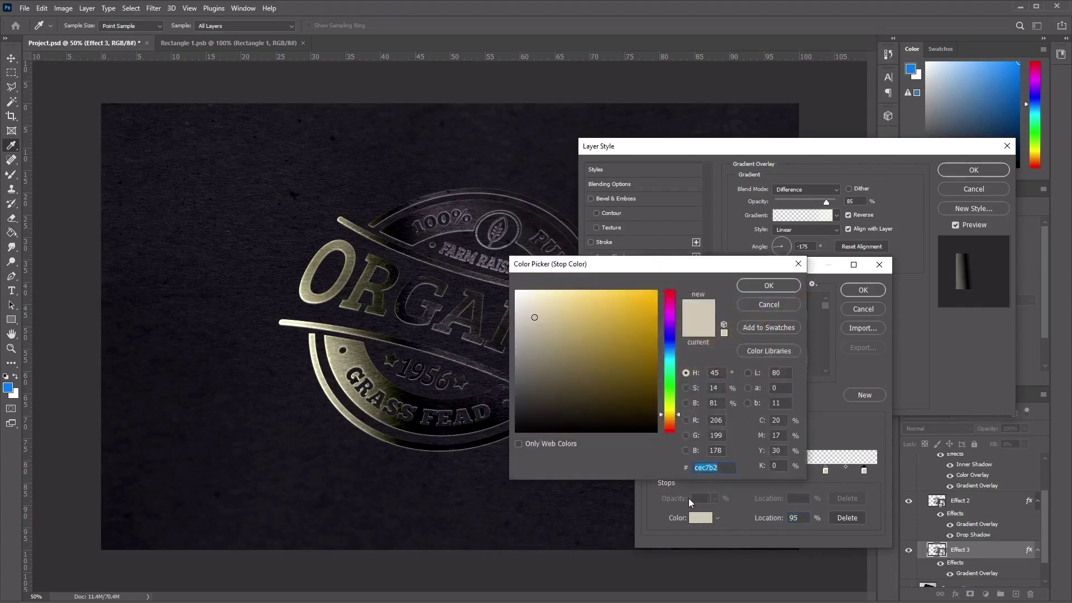
pyautogui.write('696')
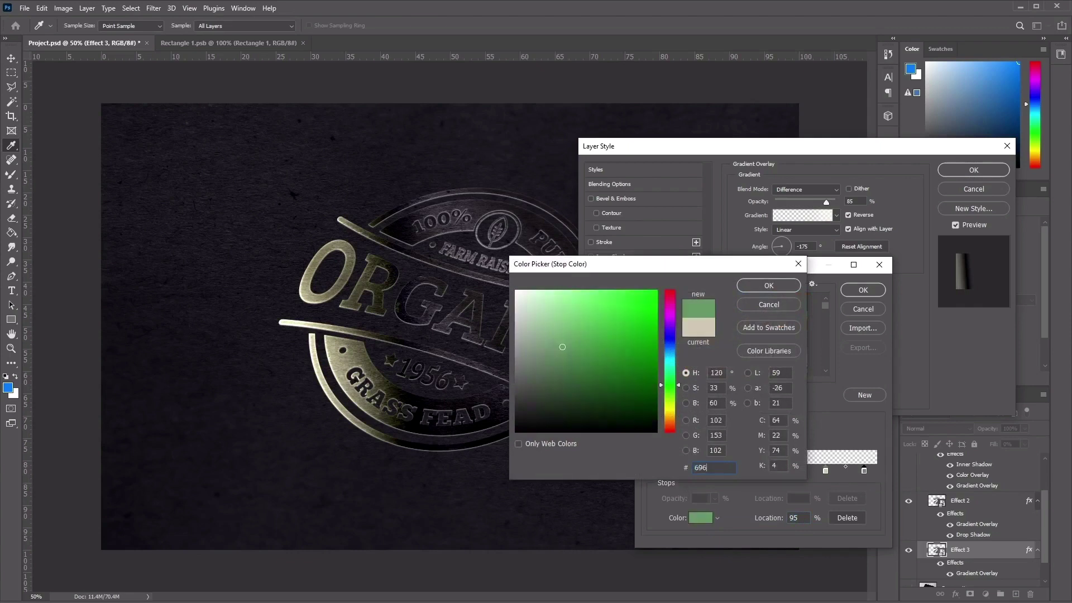
pyautogui.write('04')
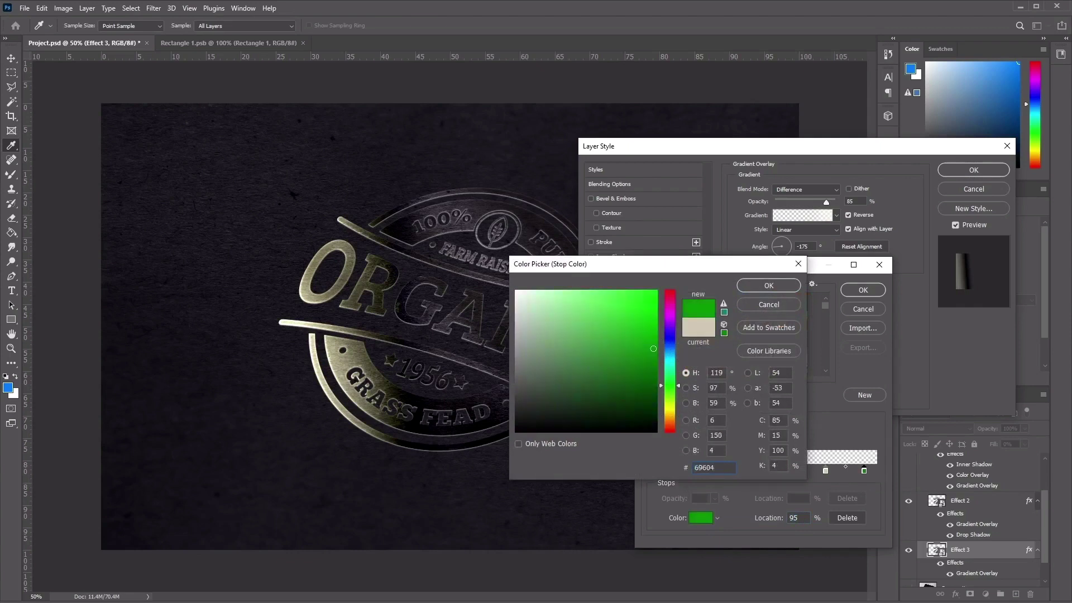
pyautogui.write('c')
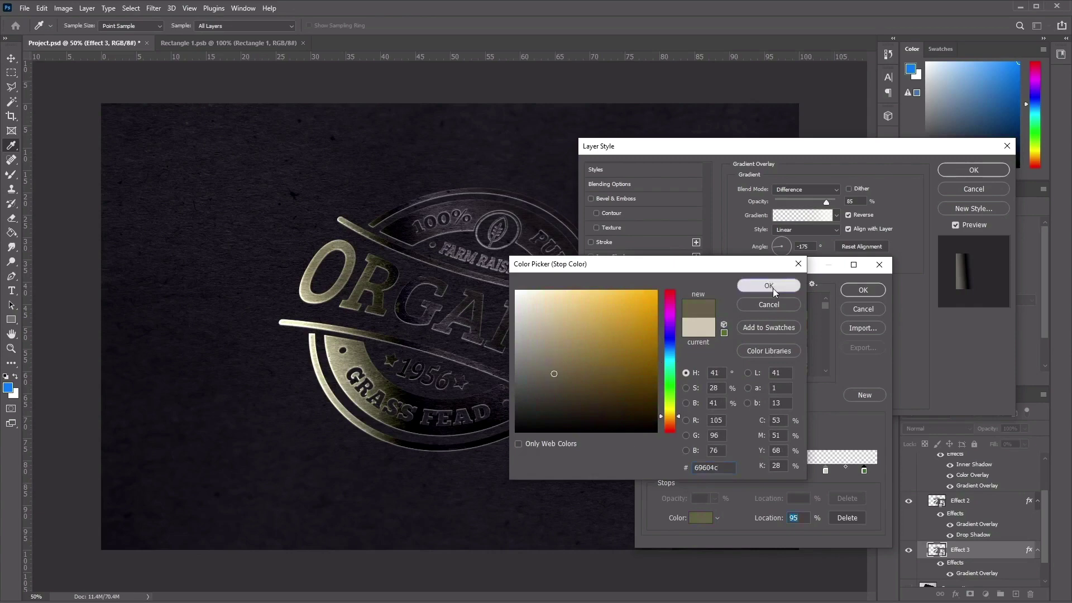
pyautogui.click(773, 286)
# Move the gradient's end opacity stop to location 100%, set both opacity stops to 100% opacity, and accept the gradient
pyautogui.click(856, 443)
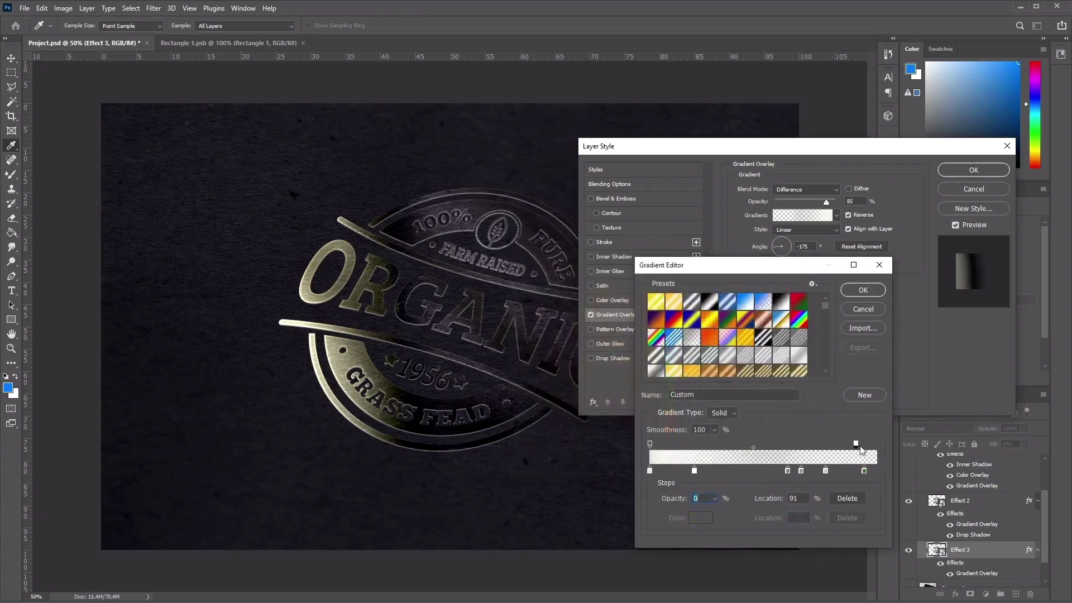
pyautogui.moveTo(860, 448); pyautogui.dragTo(878, 445)
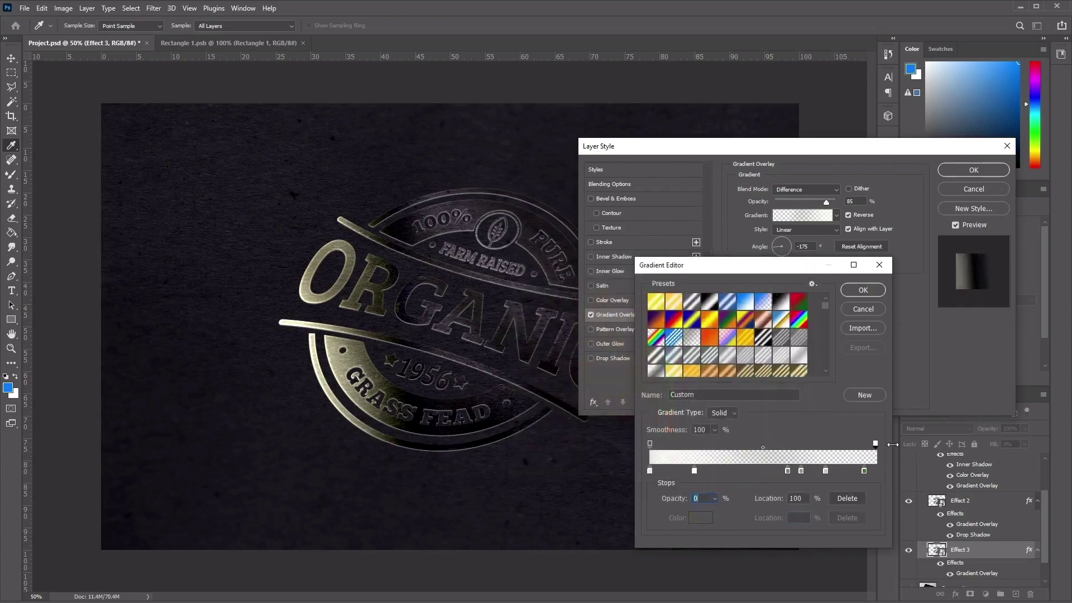
pyautogui.click(651, 444)
pyautogui.moveTo(714, 499); pyautogui.dragTo(755, 517)
pyautogui.click(875, 445)
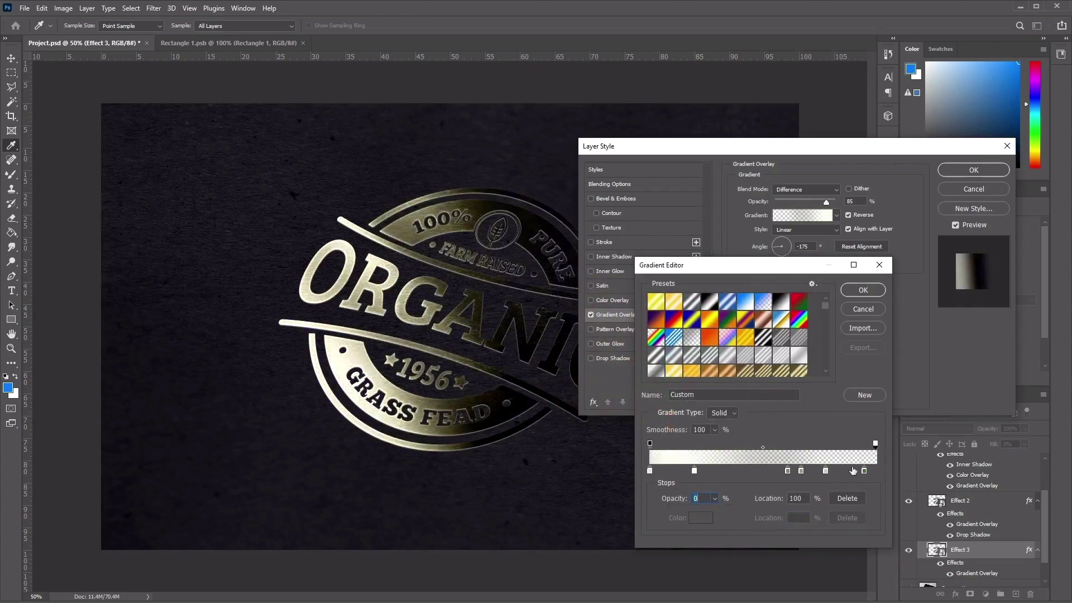
pyautogui.click(714, 498)
pyautogui.moveTo(715, 514); pyautogui.dragTo(816, 519)
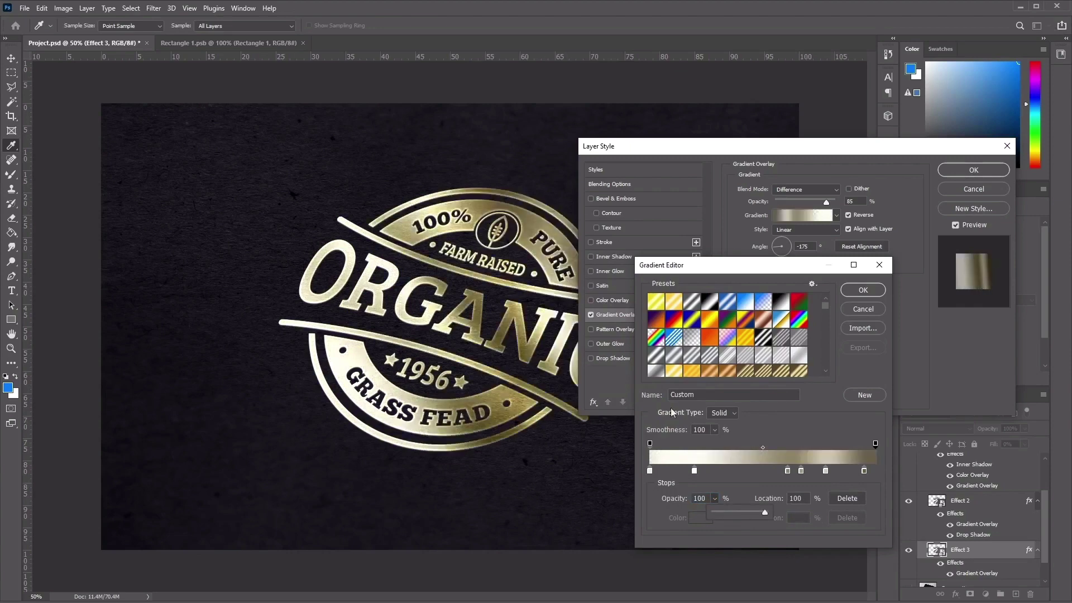
pyautogui.click(857, 292)
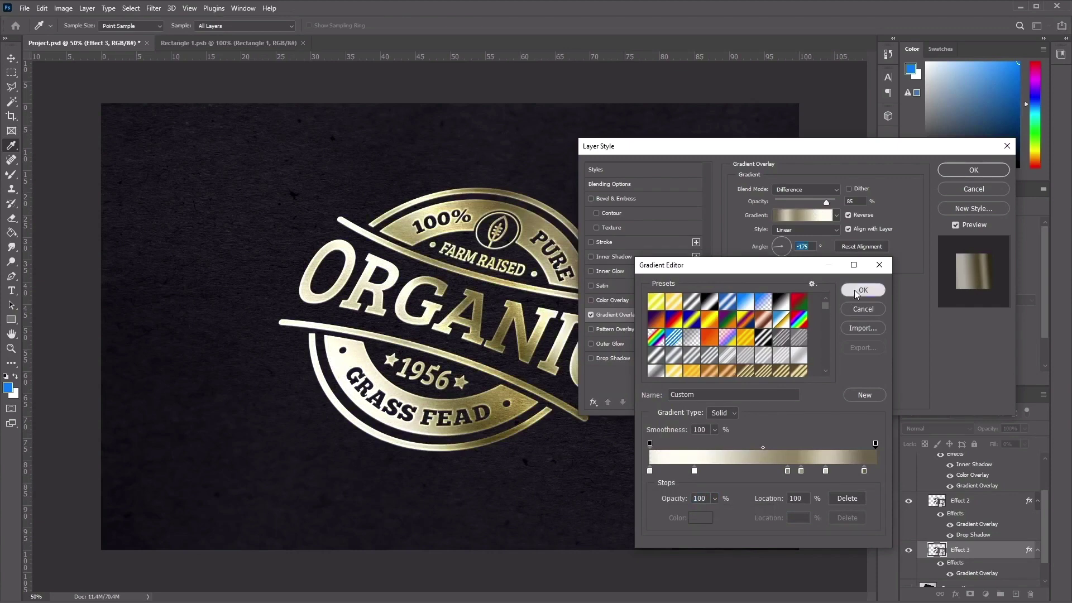
# Add a drop shadow to the Effect 3 layer with blend mode Linear Burn and color 000000
pyautogui.moveTo(912, 150); pyautogui.dragTo(963, 114)
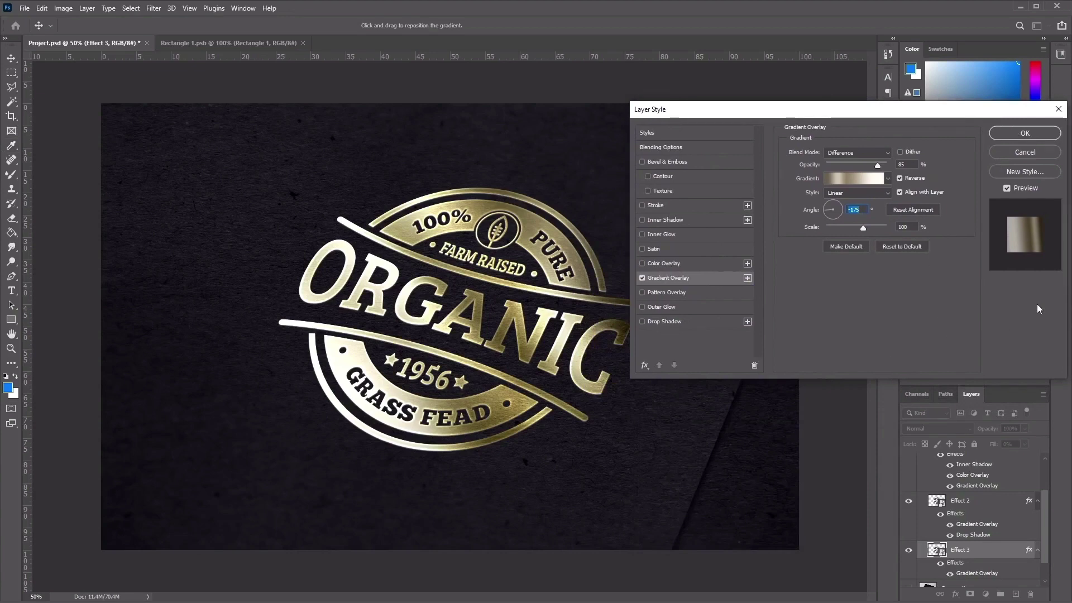
pyautogui.click(679, 323)
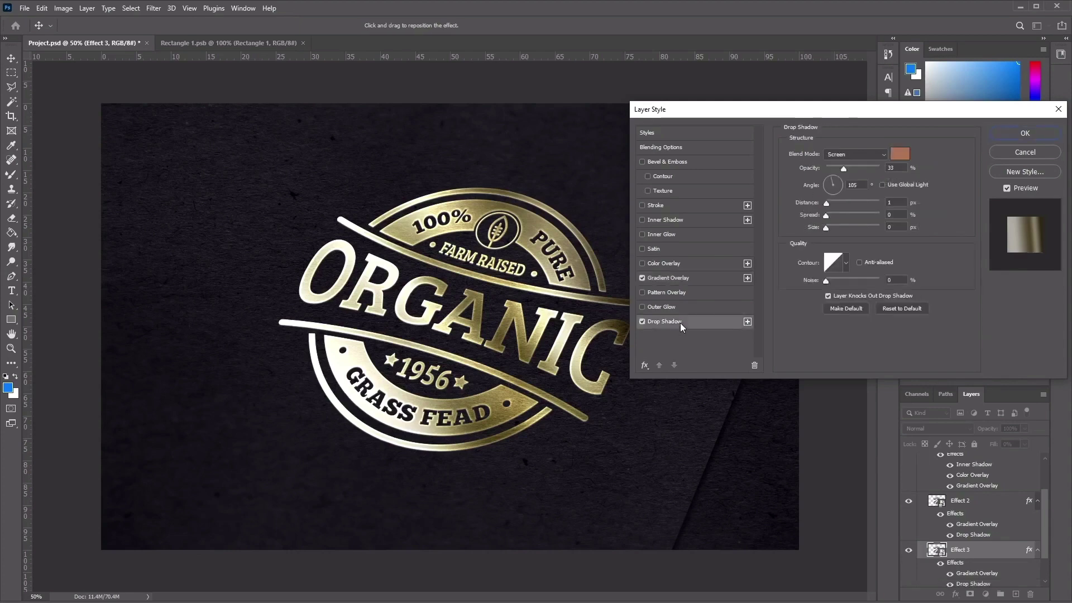
pyautogui.click(862, 154)
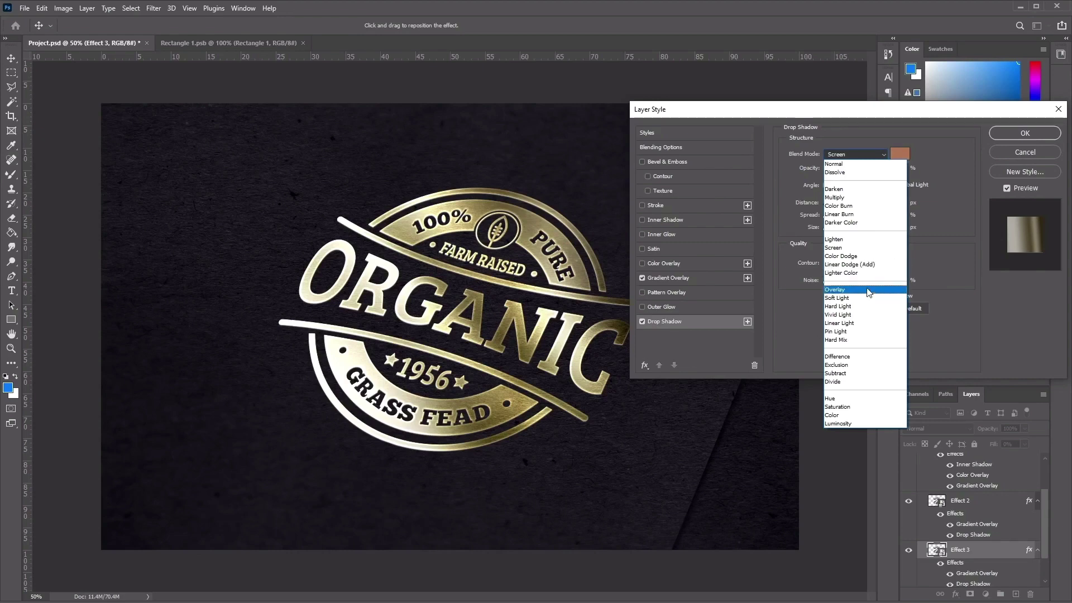
pyautogui.click(869, 213)
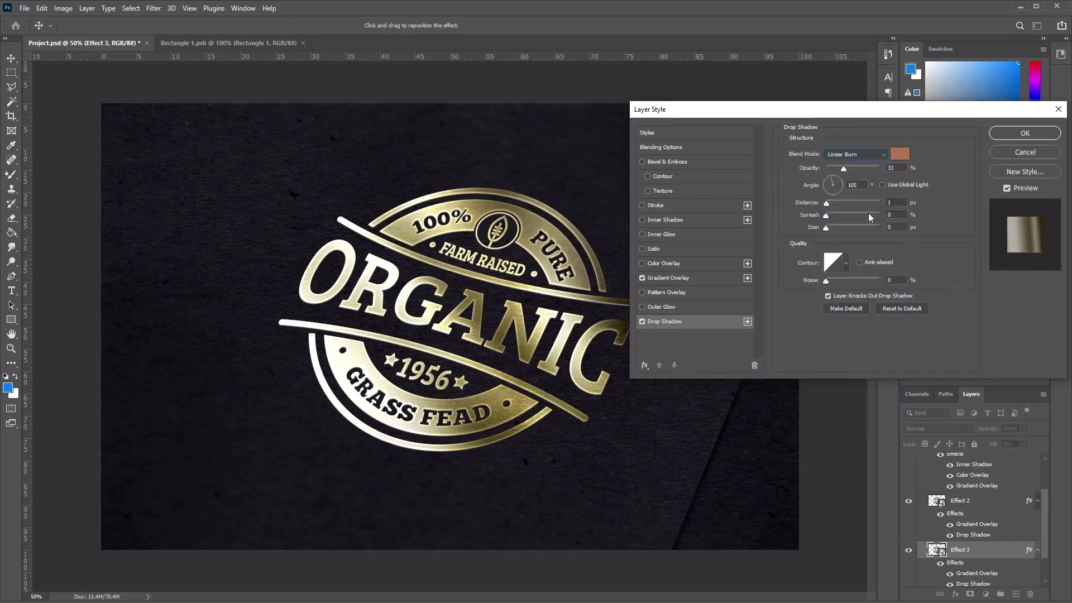
pyautogui.click(899, 155)
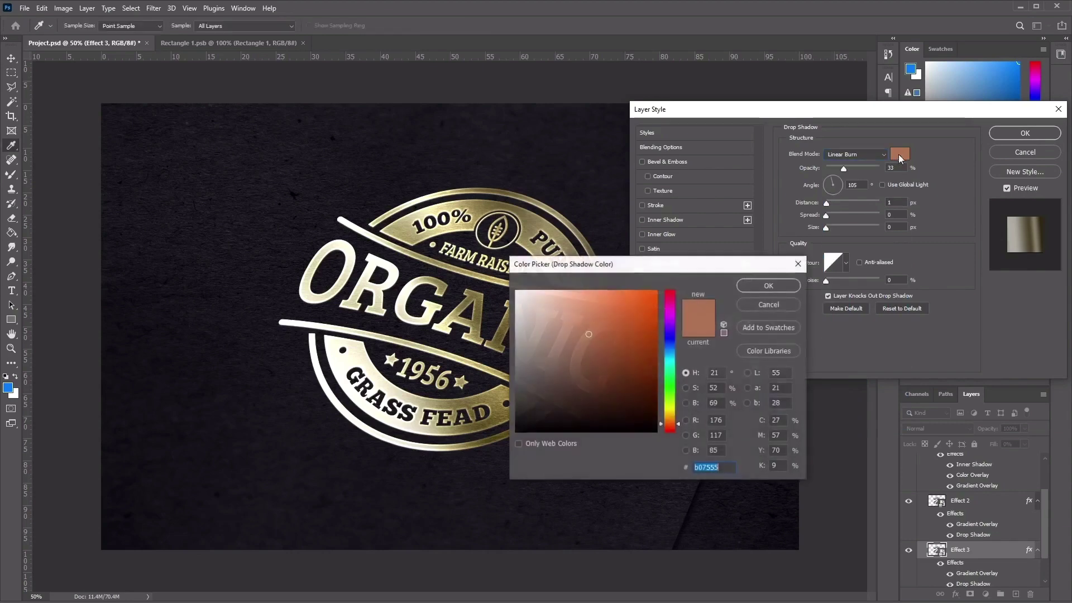
pyautogui.moveTo(627, 357); pyautogui.dragTo(481, 453)
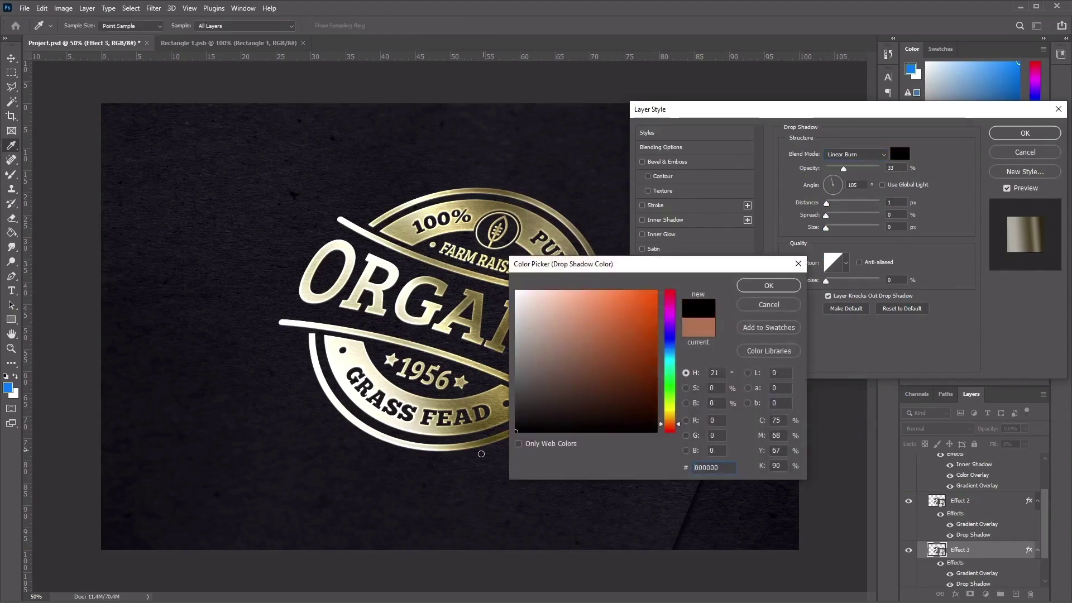
pyautogui.click(745, 288)
# Set the drop shadow's opacity to 100%, angle to -90° and size to 3 px, and apply the layer style
pyautogui.click(899, 170)
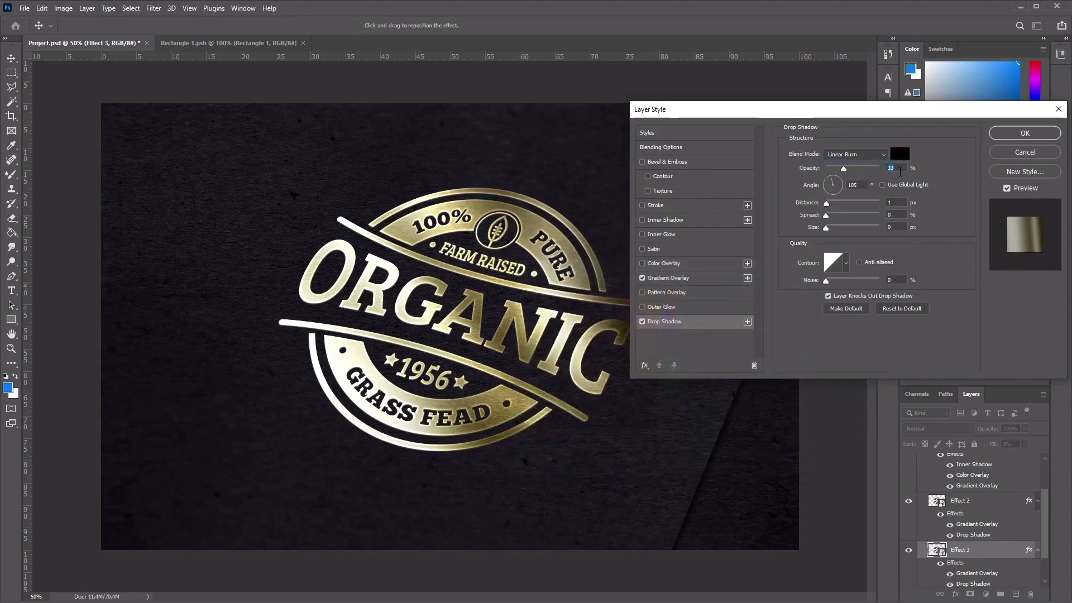
pyautogui.write('100')
pyautogui.press('Tab')
pyautogui.write('-90')
pyautogui.press('Tab')
pyautogui.press('Tab')
pyautogui.press('Tab')
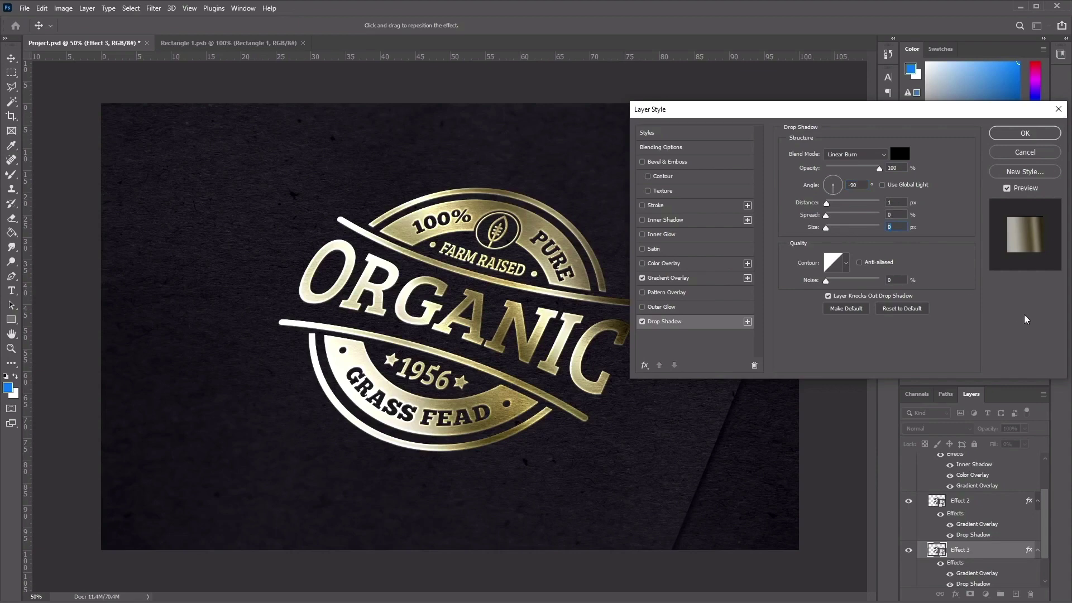
pyautogui.write('3')
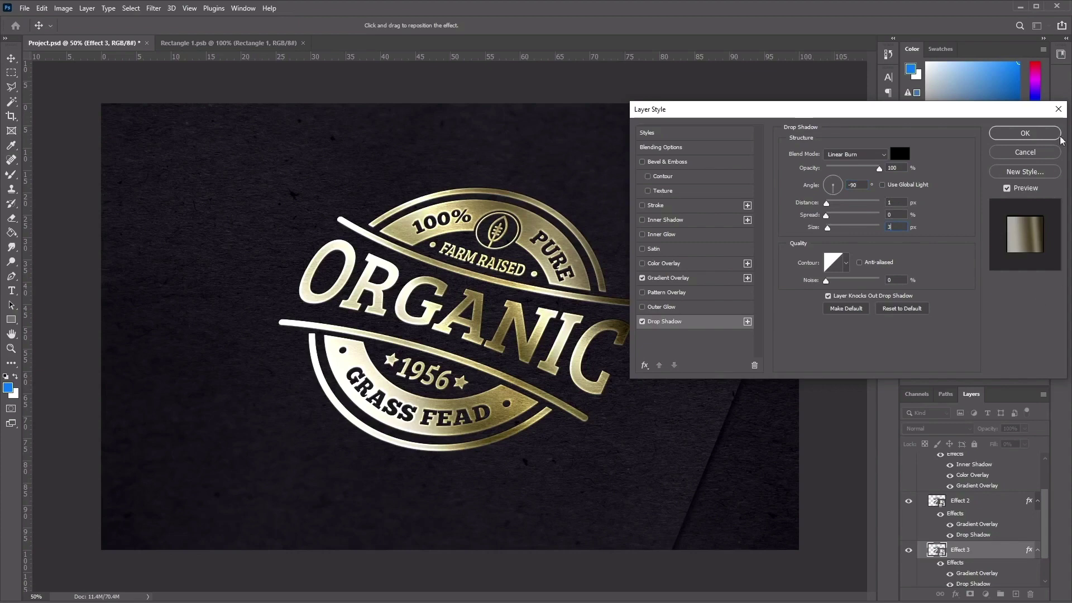
pyautogui.click(1043, 133)
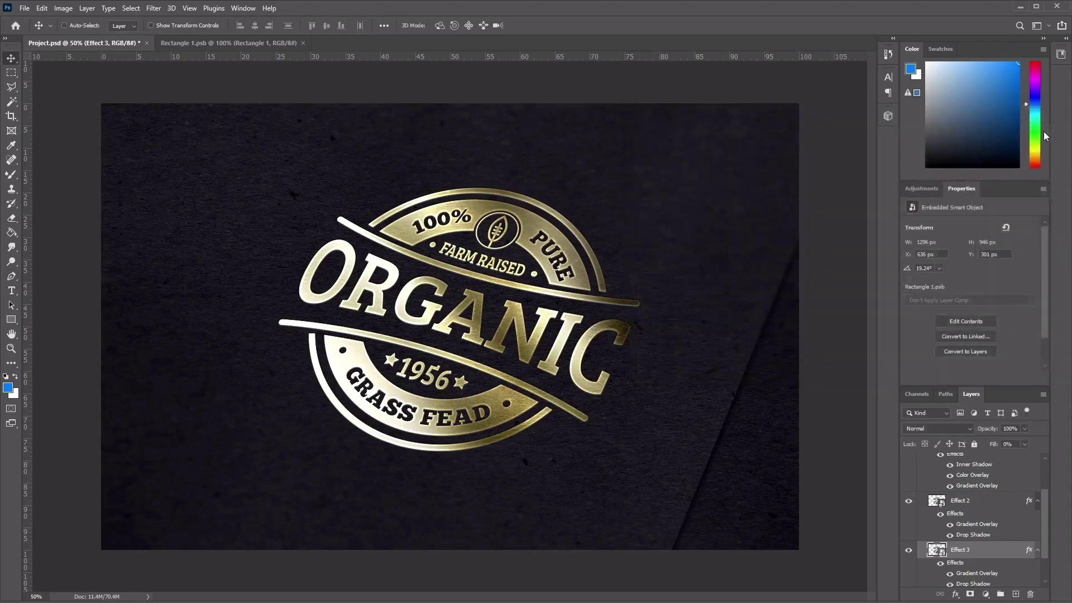